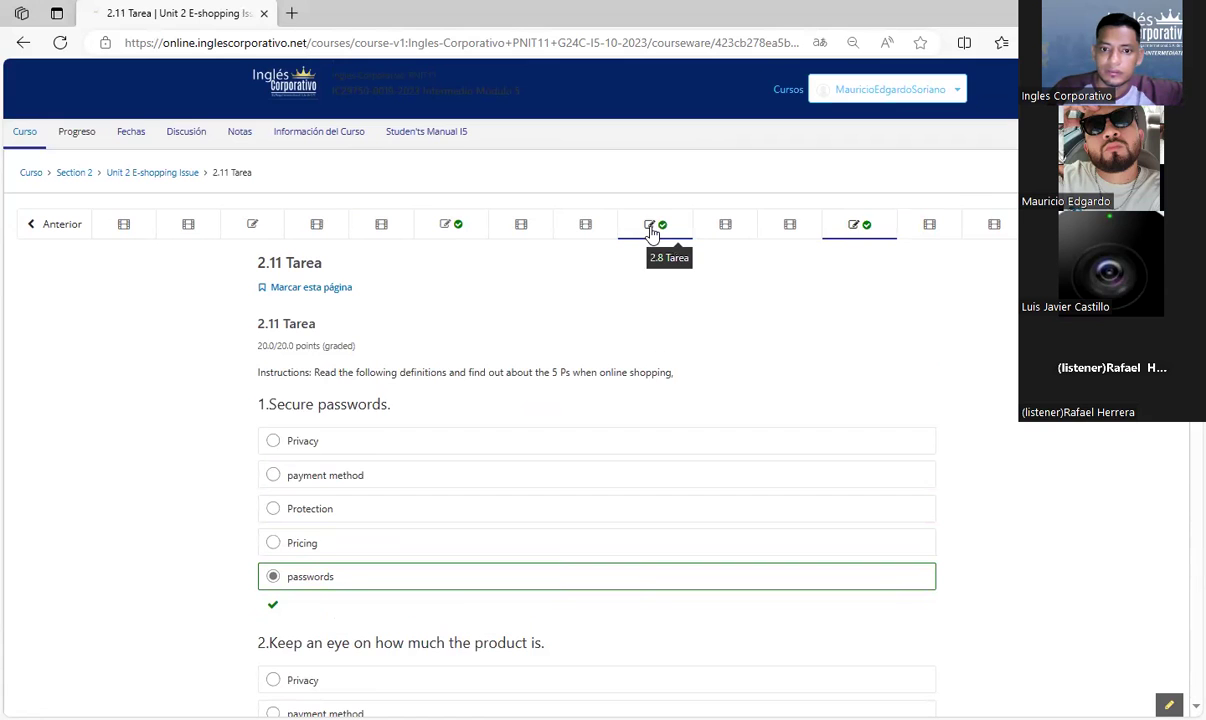
# Review the graded answers in 2.8 Tarea, including the fee terms and the true-or-false delivery issues.
pyautogui.scroll(-12, 600, 470)
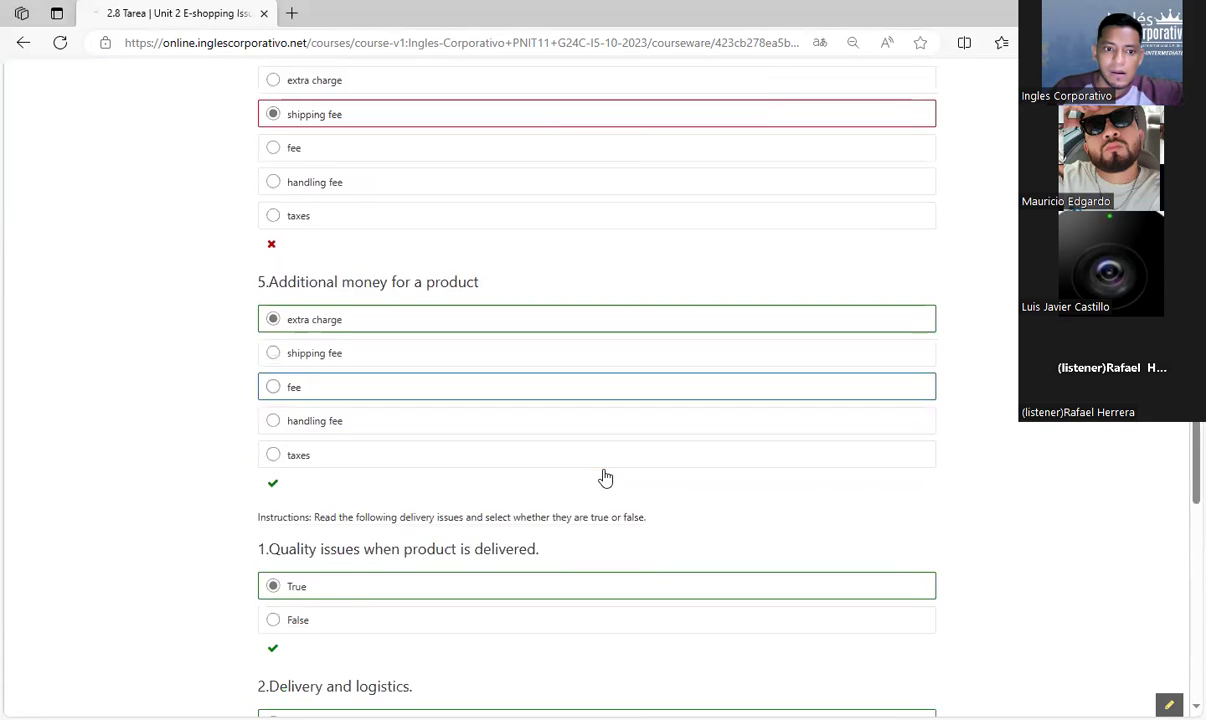
pyautogui.scroll(-6, 605, 478)
pyautogui.scroll(-2, 603, 474)
pyautogui.scroll(7, 603, 474)
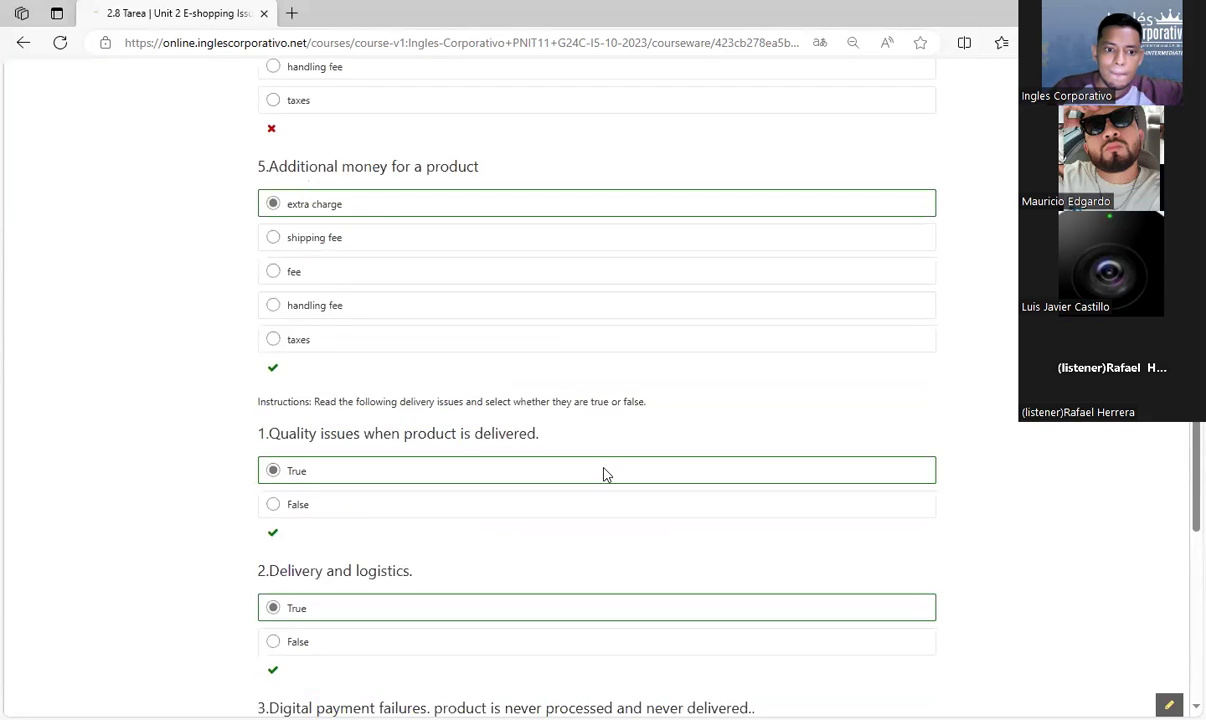
pyautogui.scroll(10, 603, 474)
# Open 2.5 Tarea and go to the Tarea #9 reported speech questions at its end.
pyautogui.click(451, 224)
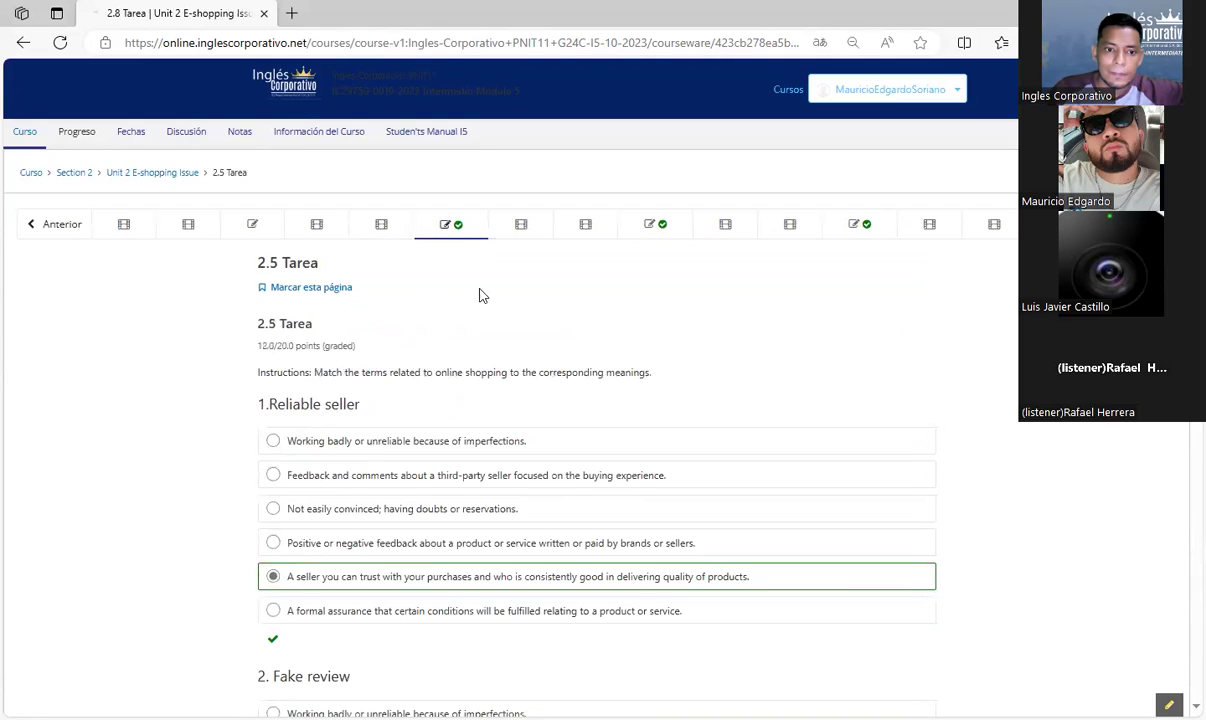
pyautogui.scroll(-12, 552, 393)
pyautogui.scroll(-7, 555, 393)
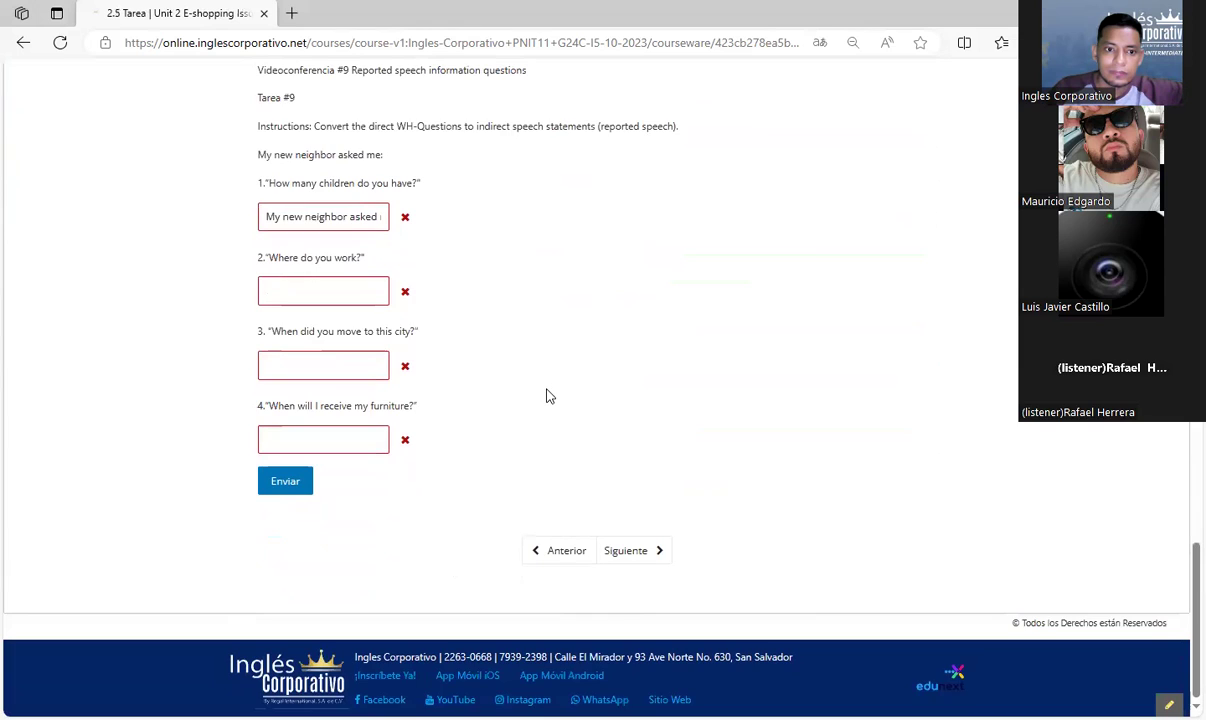
pyautogui.scroll(1, 548, 396)
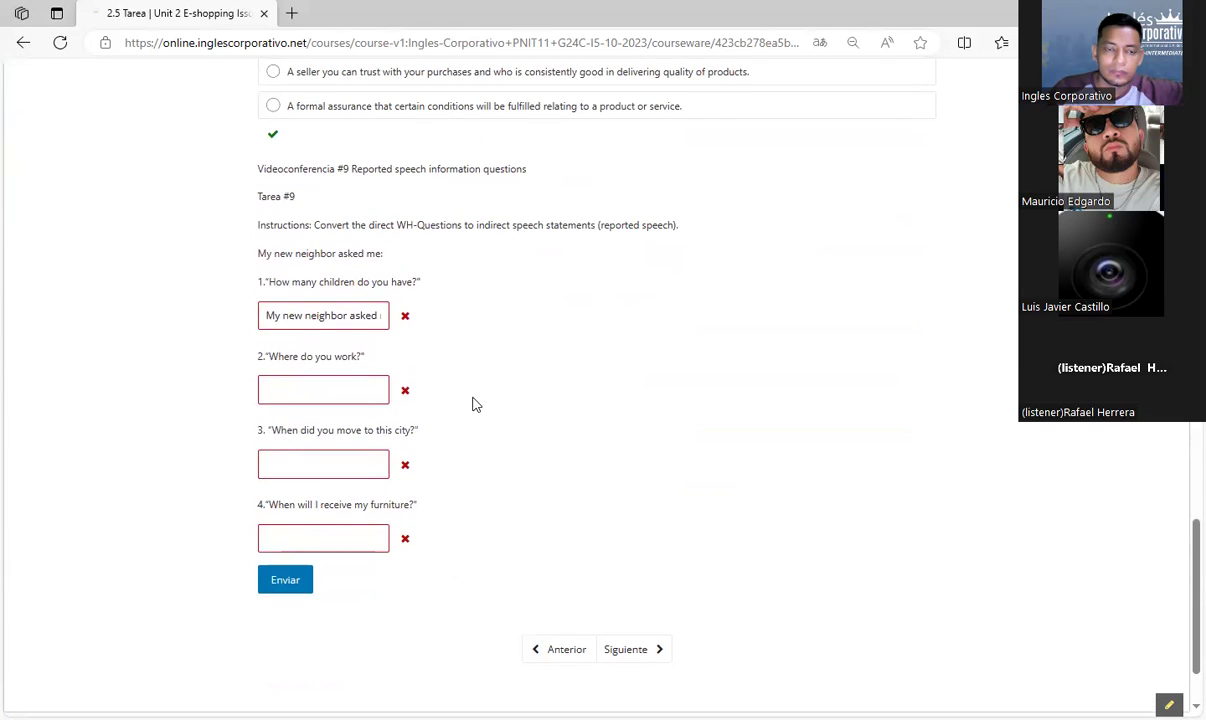
# Change "How" to lowercase "how" in the answer to question 1 of Tarea #9.
pyautogui.click(311, 317)
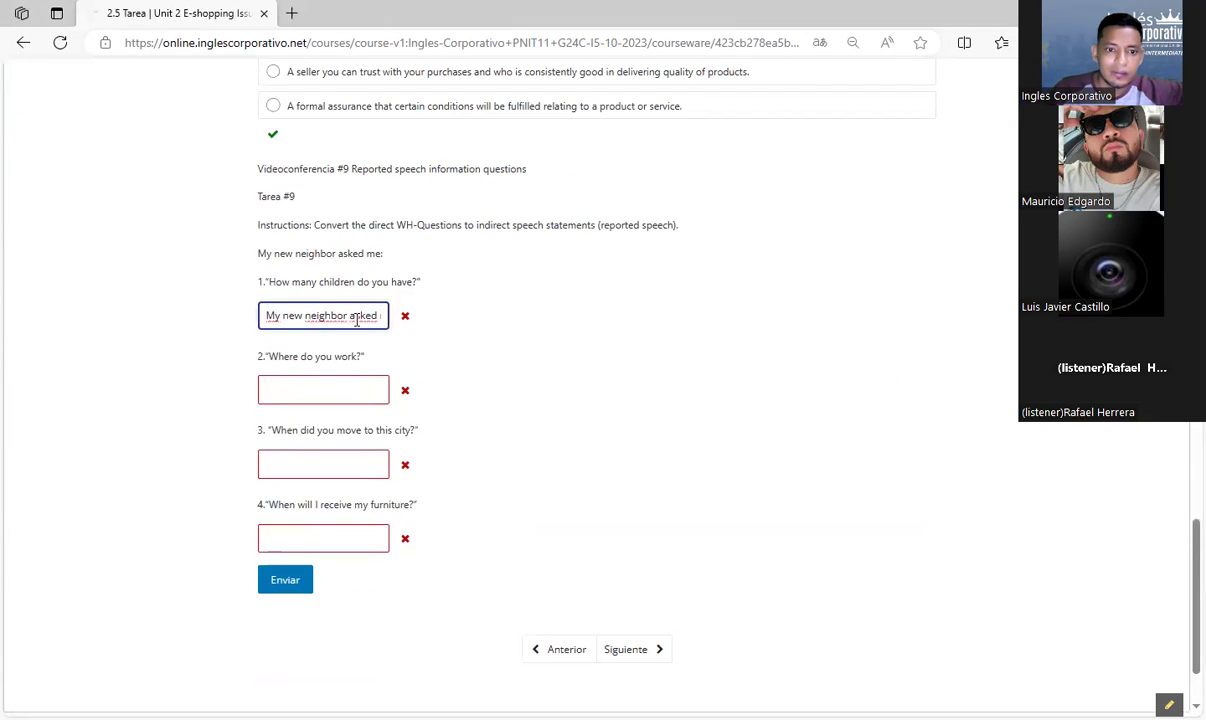
pyautogui.rightClick(290, 322)
pyautogui.click(283, 318)
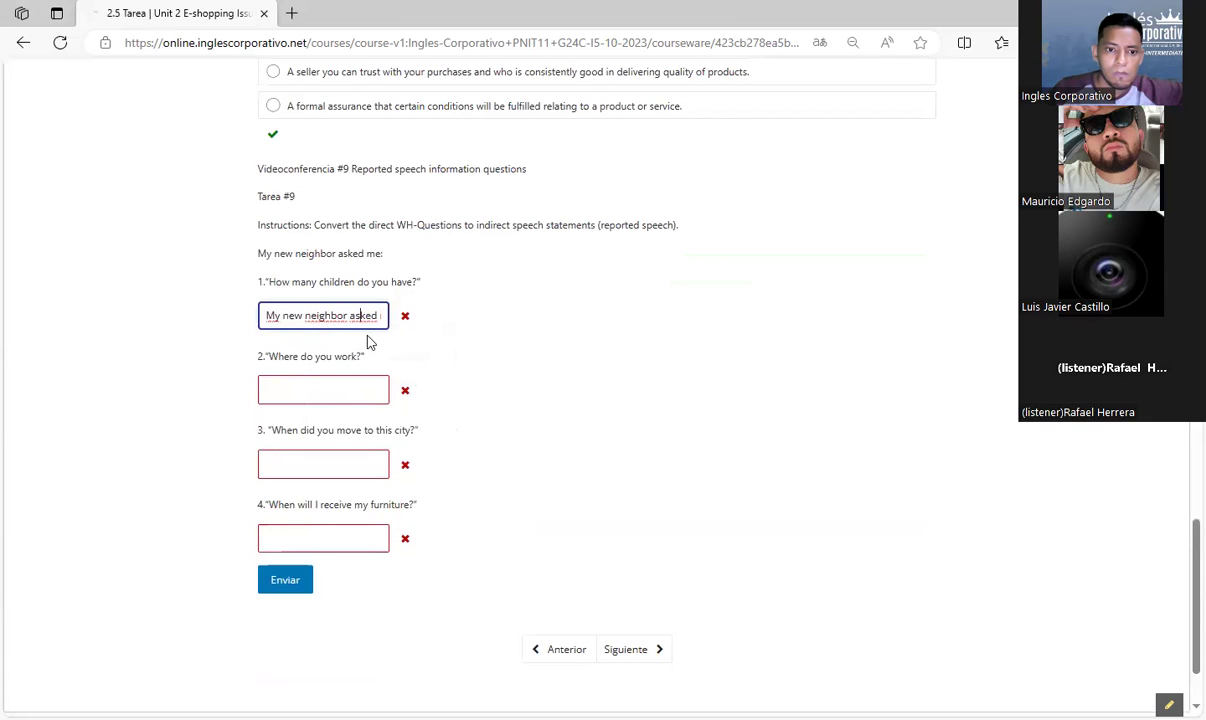
pyautogui.write('me How man')
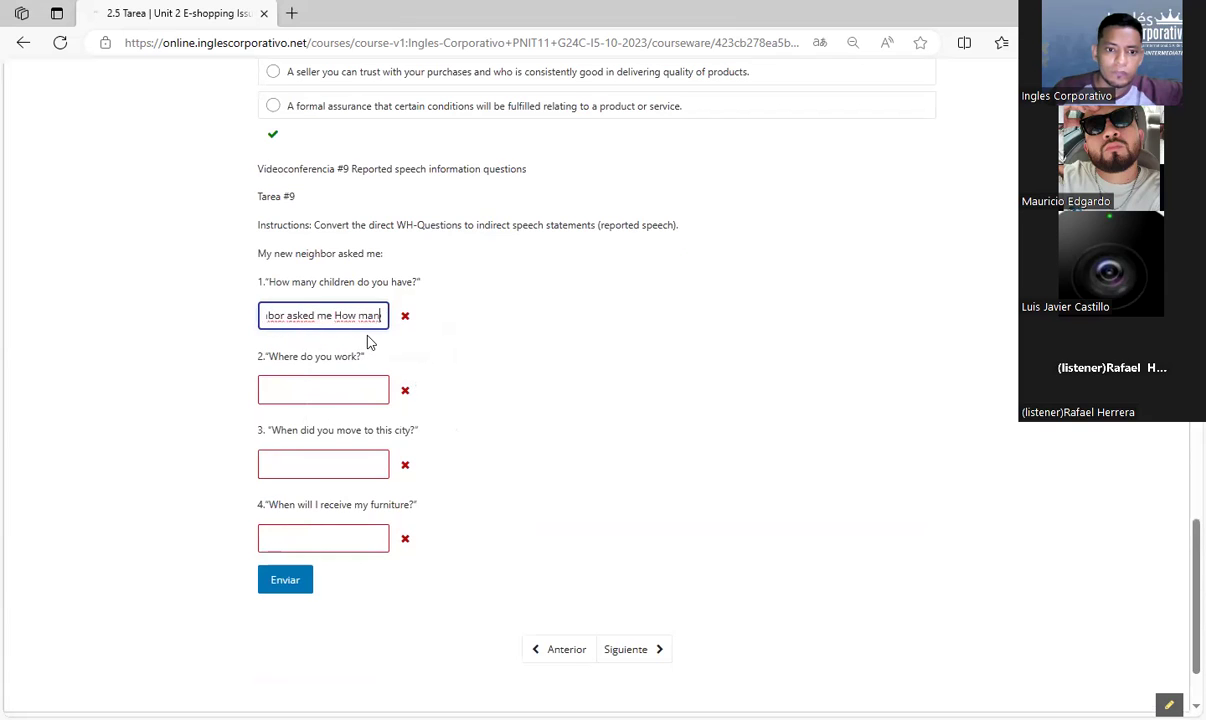
pyautogui.write('y c')
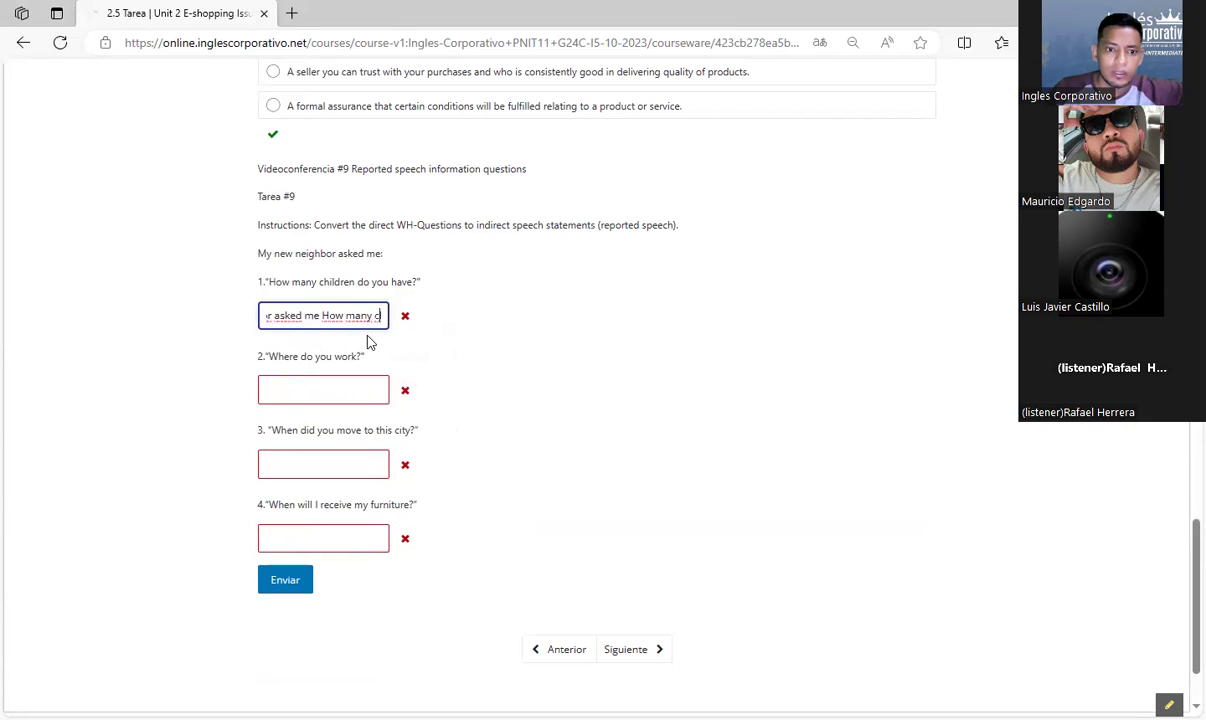
pyautogui.write('hildre')
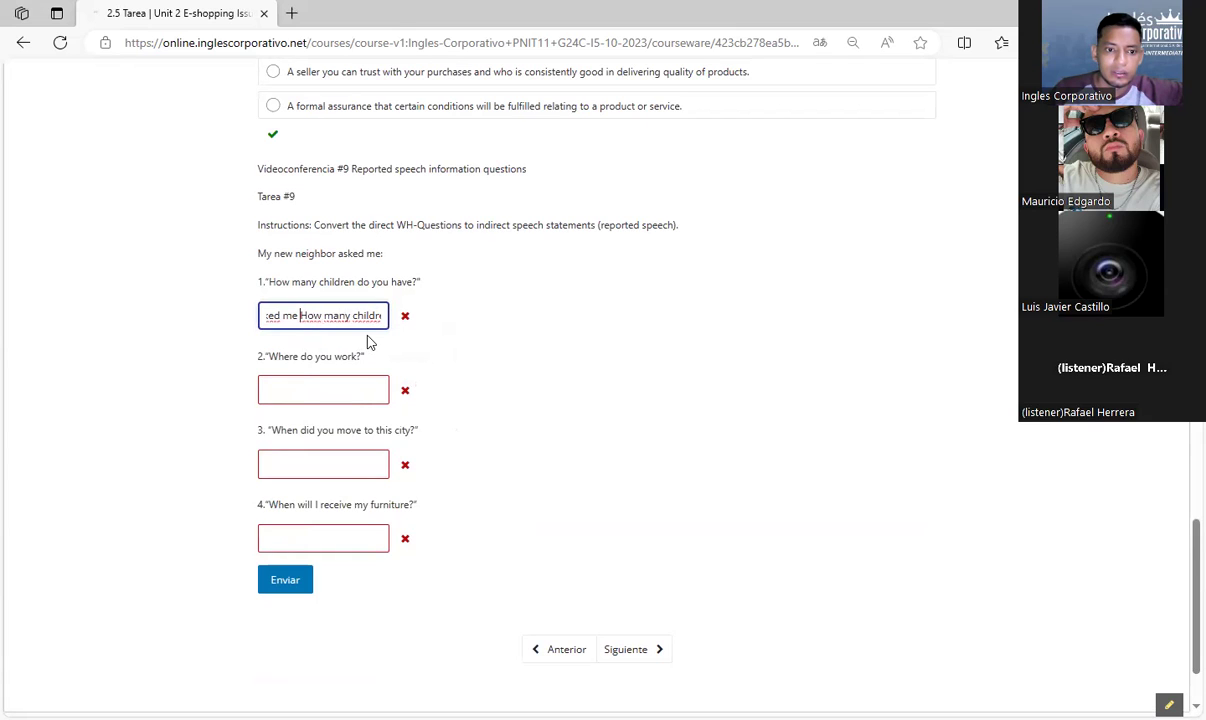
pyautogui.press('BackSpace')
pyautogui.write('h')
pyautogui.press('BackSpace')
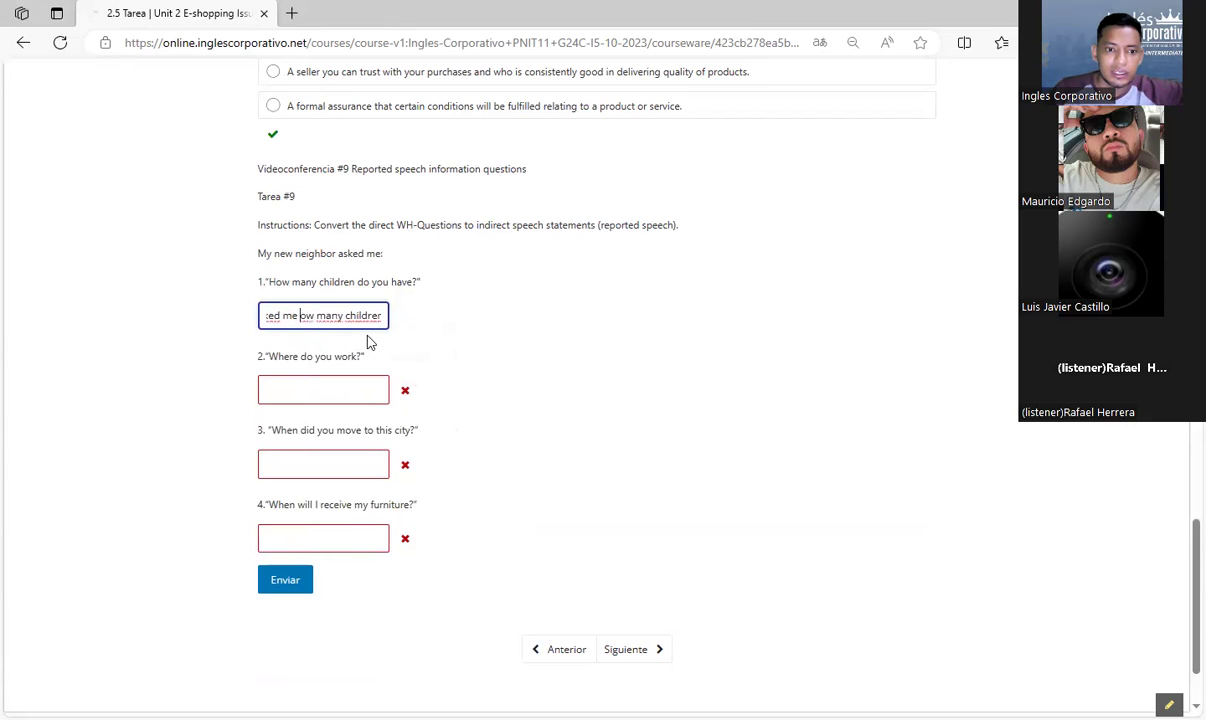
pyautogui.write('h')
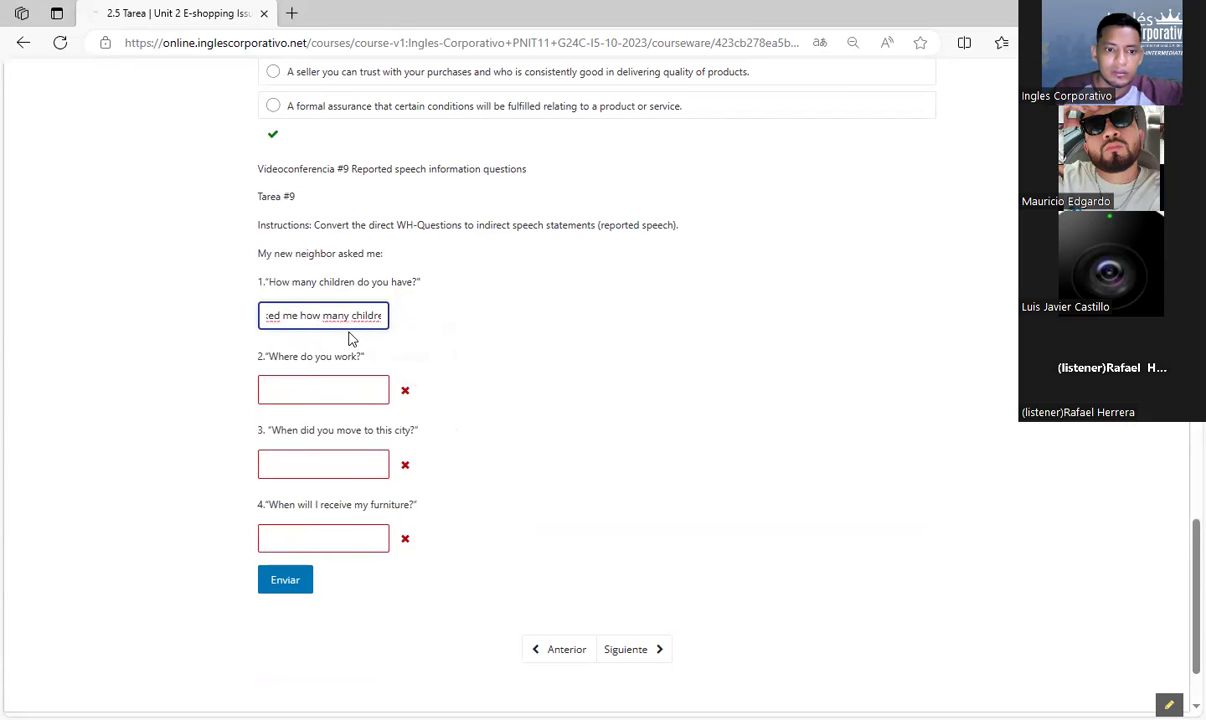
# Delete "me" after "asked" in the question 1 answer and submit the assignment.
pyautogui.moveTo(297, 316)
pyautogui.mouseDown()
pyautogui.moveTo(283, 316)
pyautogui.moveTo(301, 318)
pyautogui.mouseUp()
pyautogui.press('BackSpace')
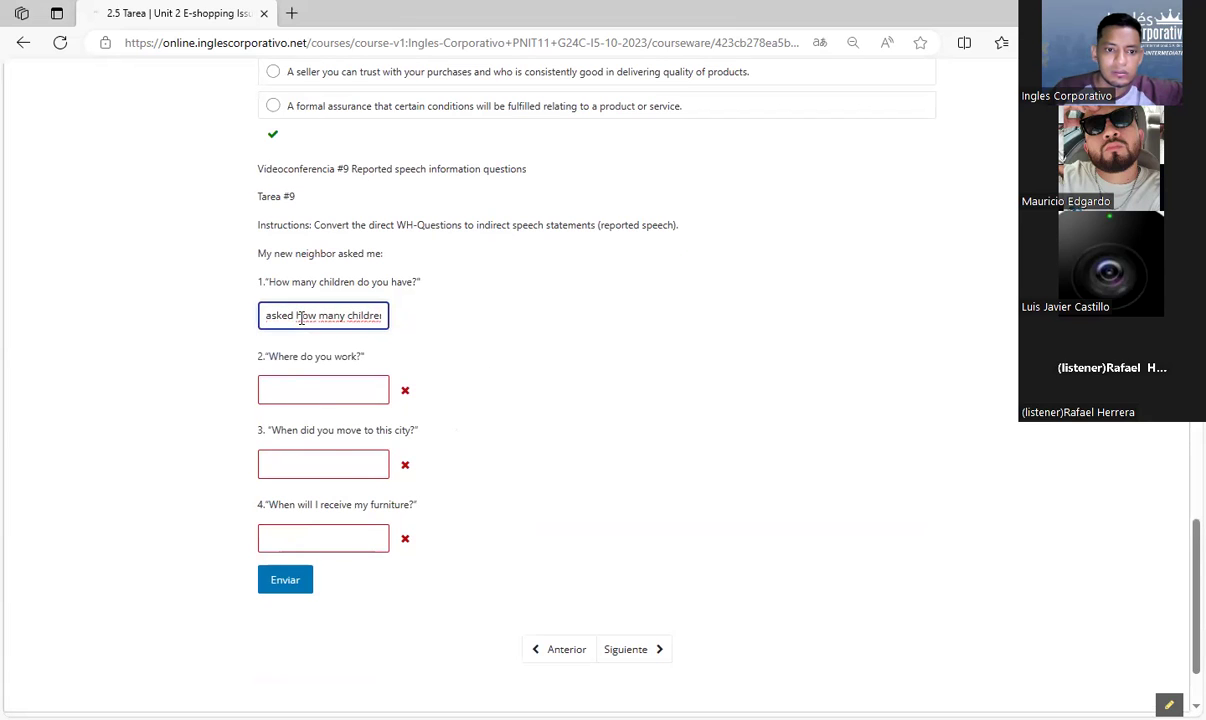
pyautogui.click(287, 580)
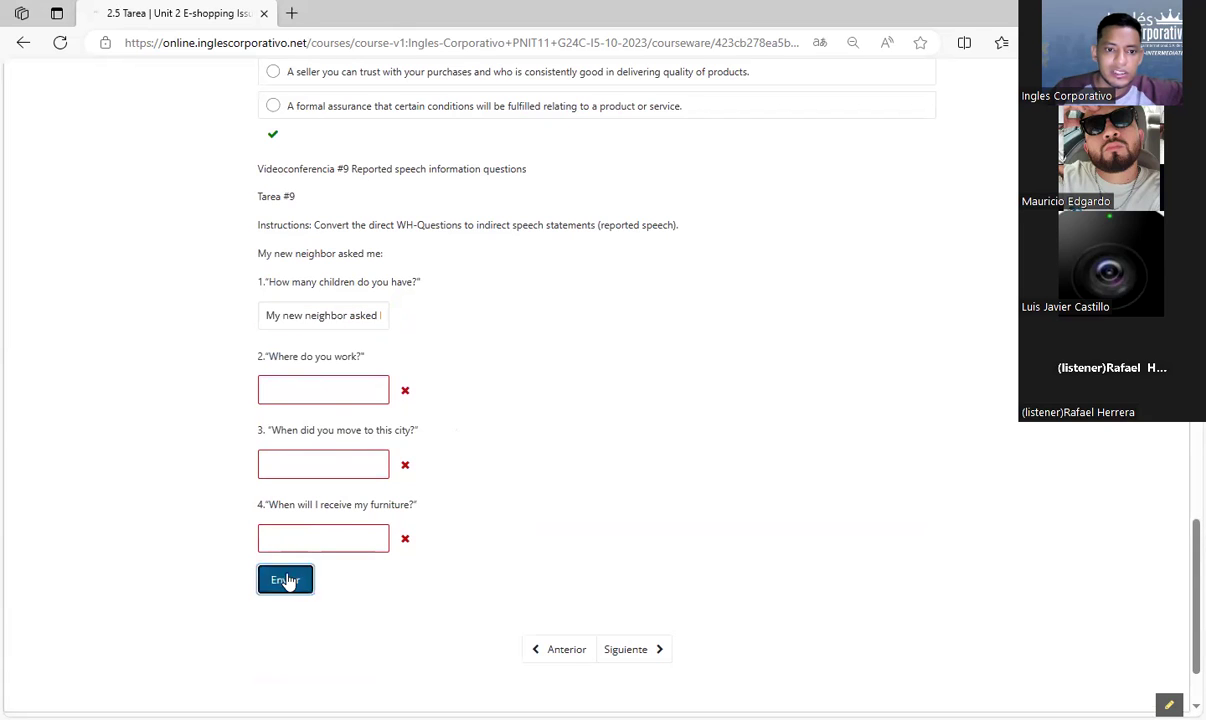
# Change the verb "have" to "had" at the end of the question 1 answer.
pyautogui.rightClick(267, 318)
pyautogui.click(719, 401)
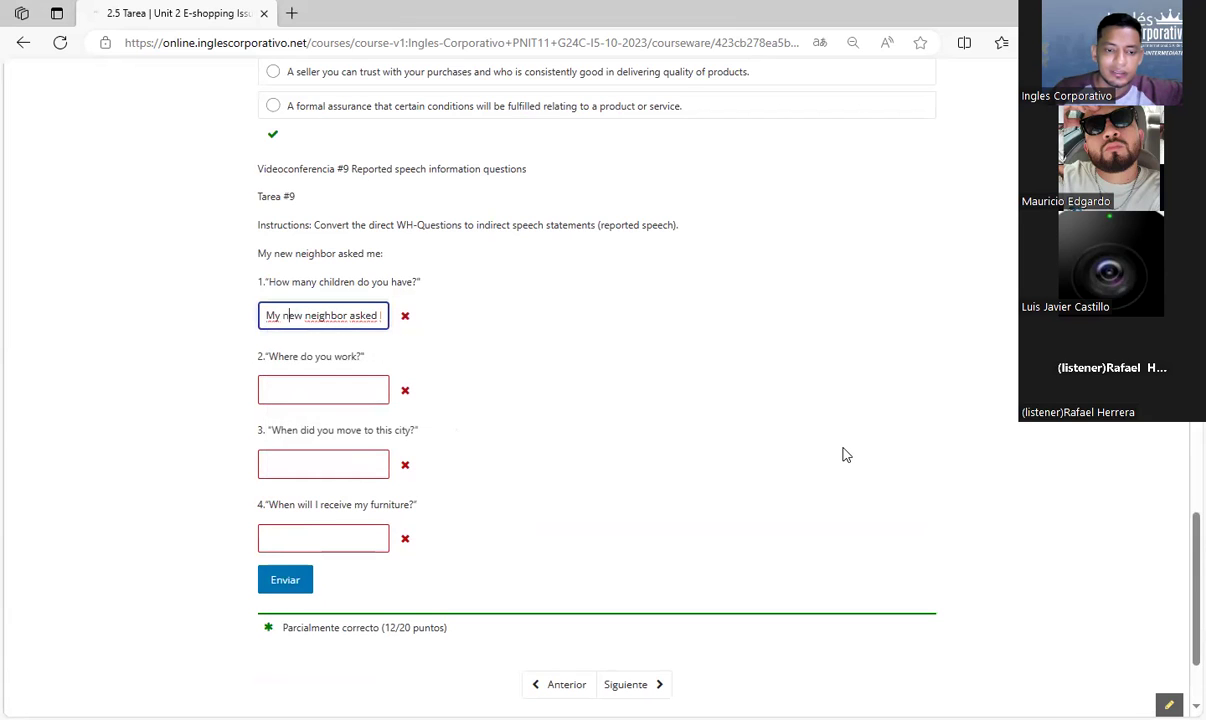
pyautogui.press('Right')
pyautogui.press('Right')
pyautogui.press('Right')
pyautogui.press('Right')
pyautogui.press('Right')
pyautogui.press('Right')
pyautogui.press('Right')
pyautogui.press('Right')
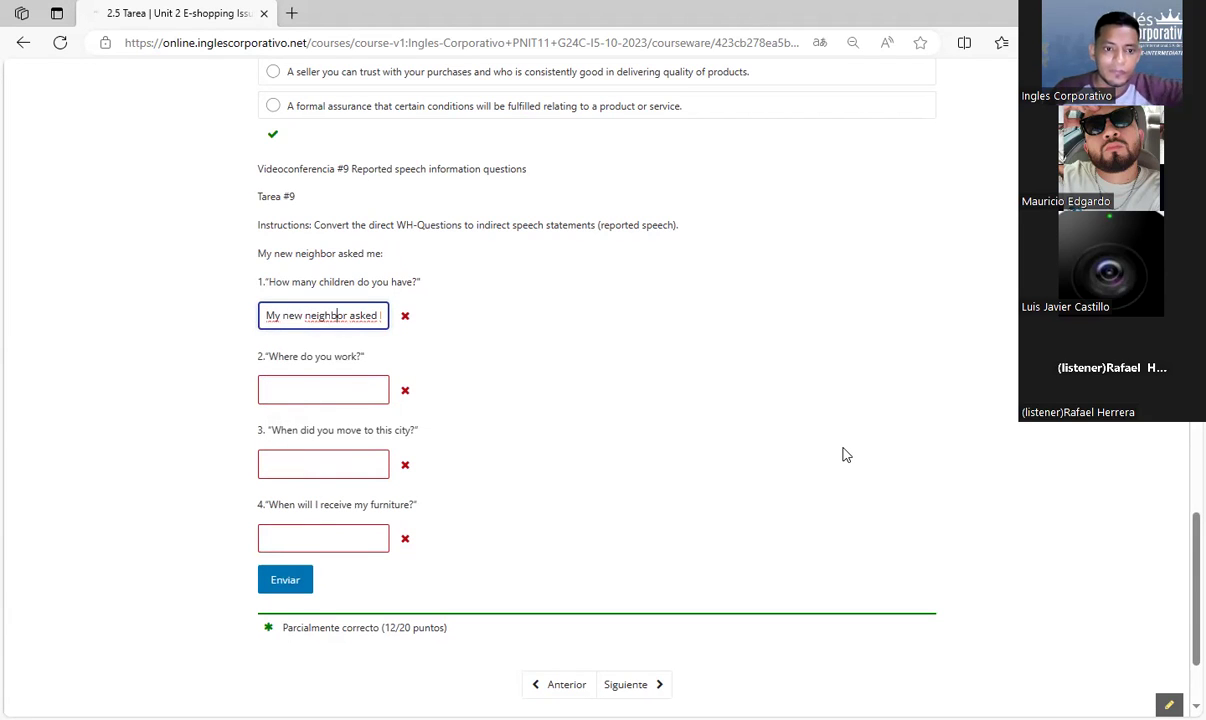
pyautogui.press('Right')
pyautogui.press('Right')
pyautogui.press('Right')
pyautogui.press('Right')
pyautogui.press('Right')
pyautogui.press('Right')
pyautogui.press('Right')
pyautogui.press('Right')
pyautogui.press('Right')
pyautogui.press('Right')
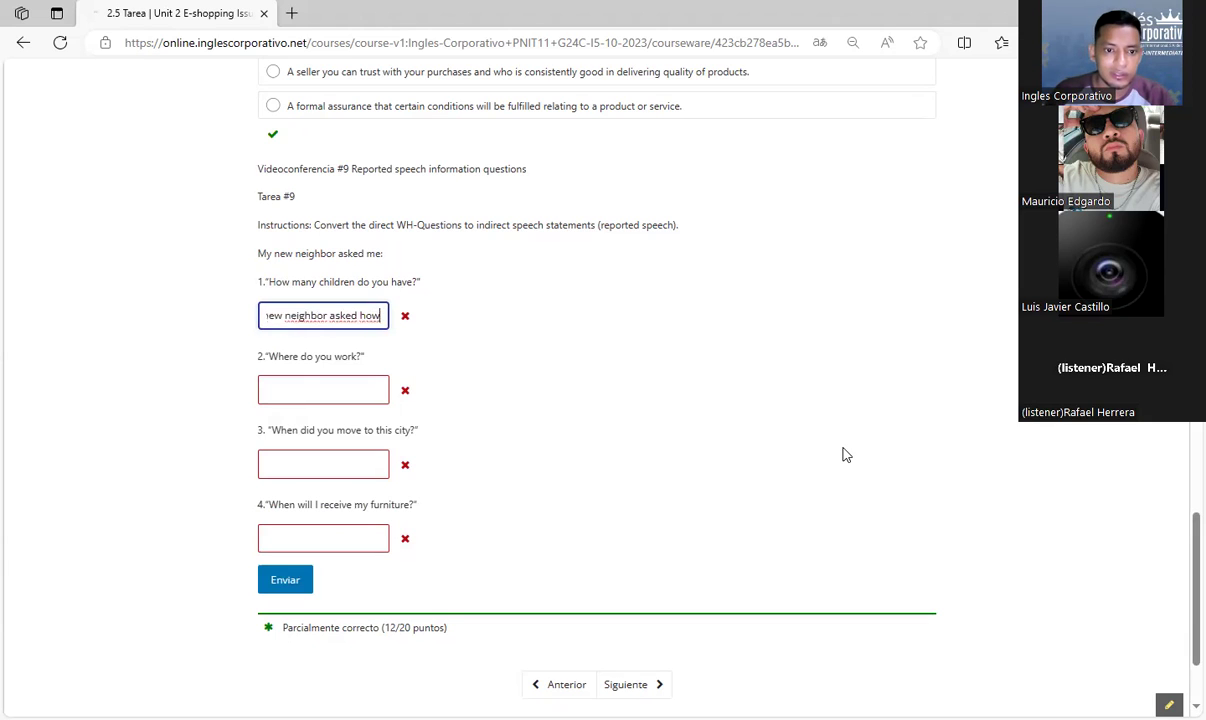
pyautogui.press('Right')
pyautogui.press('Right')
pyautogui.press('Right')
pyautogui.press('Right')
pyautogui.press('Right')
pyautogui.press('Right')
pyautogui.press('Right')
pyautogui.press('Right')
pyautogui.press('Right')
pyautogui.press('Right')
pyautogui.press('Right')
pyautogui.press('Right')
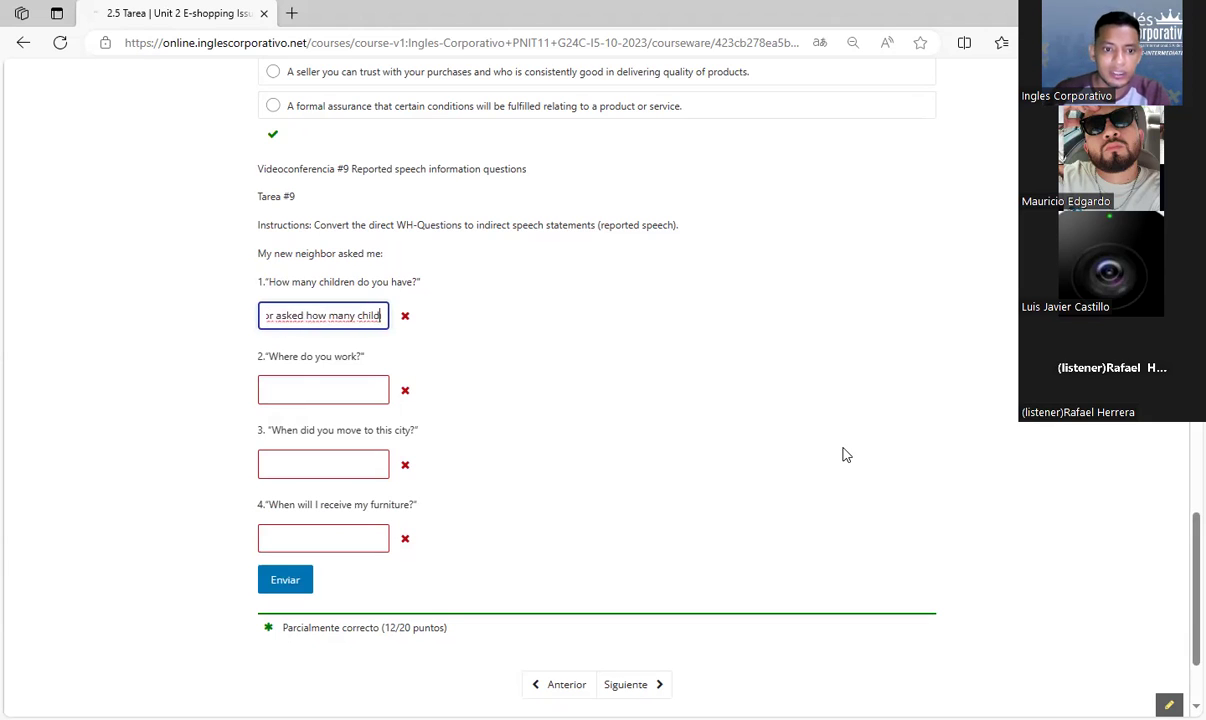
pyautogui.press('Right')
pyautogui.press('Right')
pyautogui.press('Right')
pyautogui.press('Right')
pyautogui.press('Right')
pyautogui.press('Right')
pyautogui.press('Right')
pyautogui.press('Right')
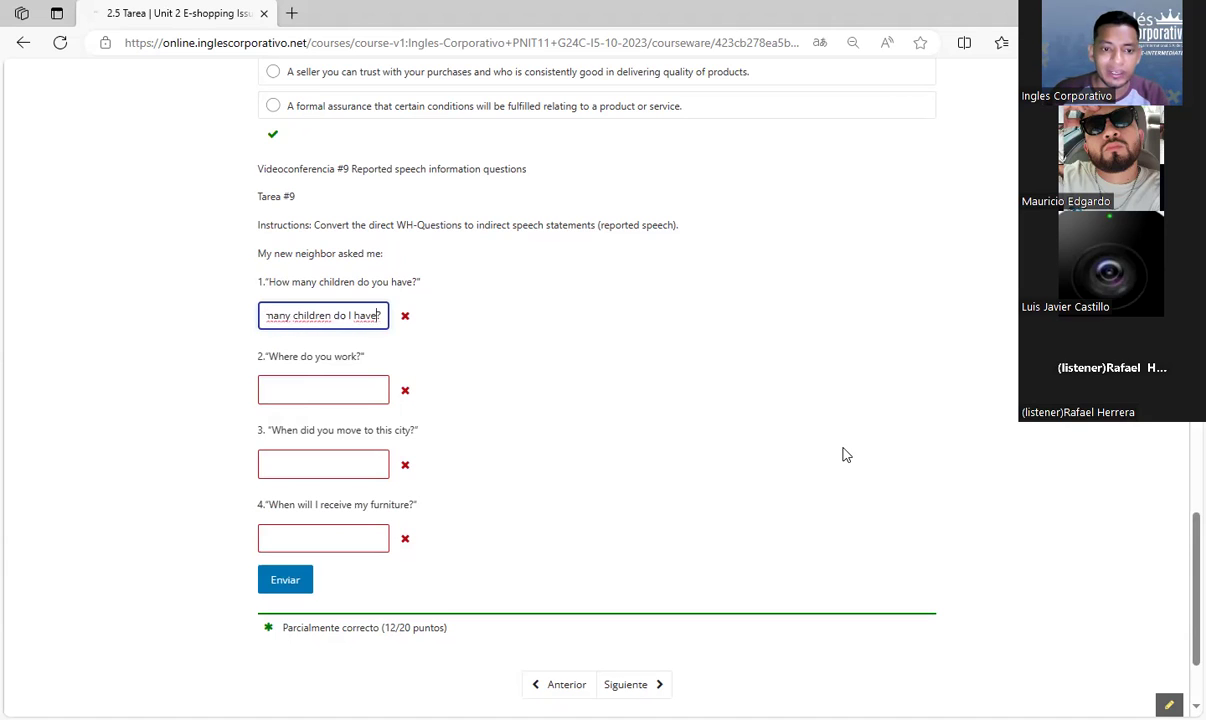
pyautogui.press('BackSpace')
pyautogui.press('BackSpace')
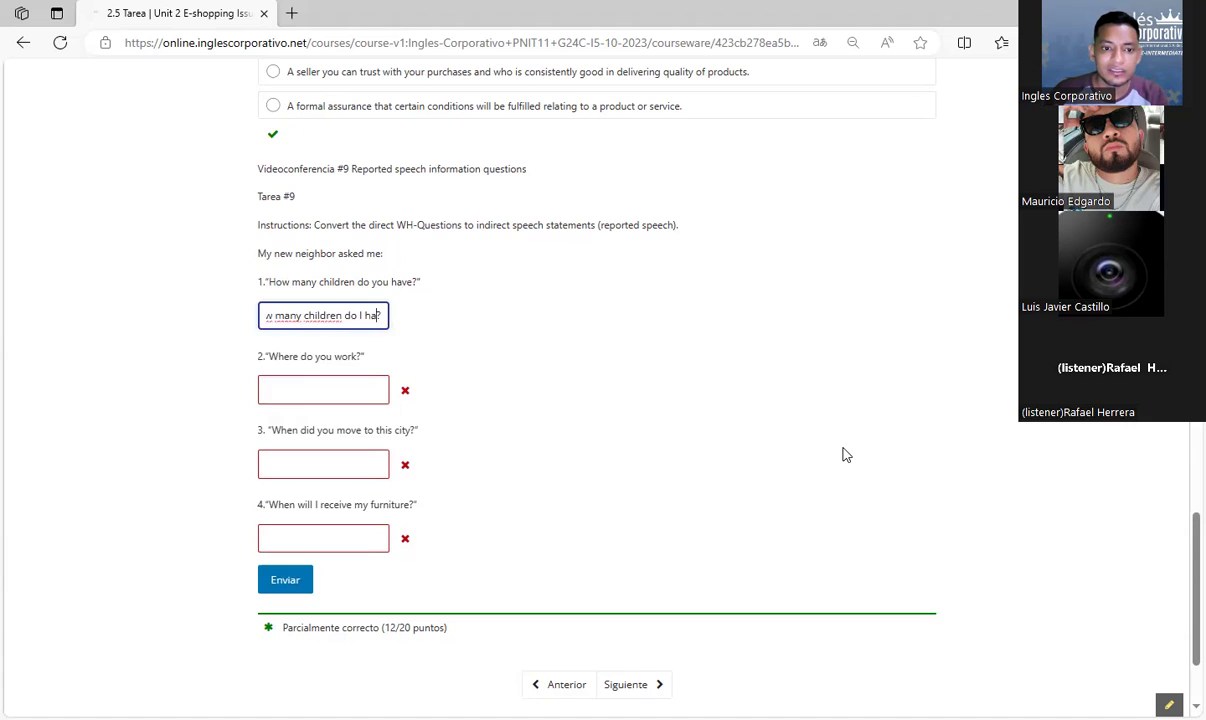
pyautogui.write('d')
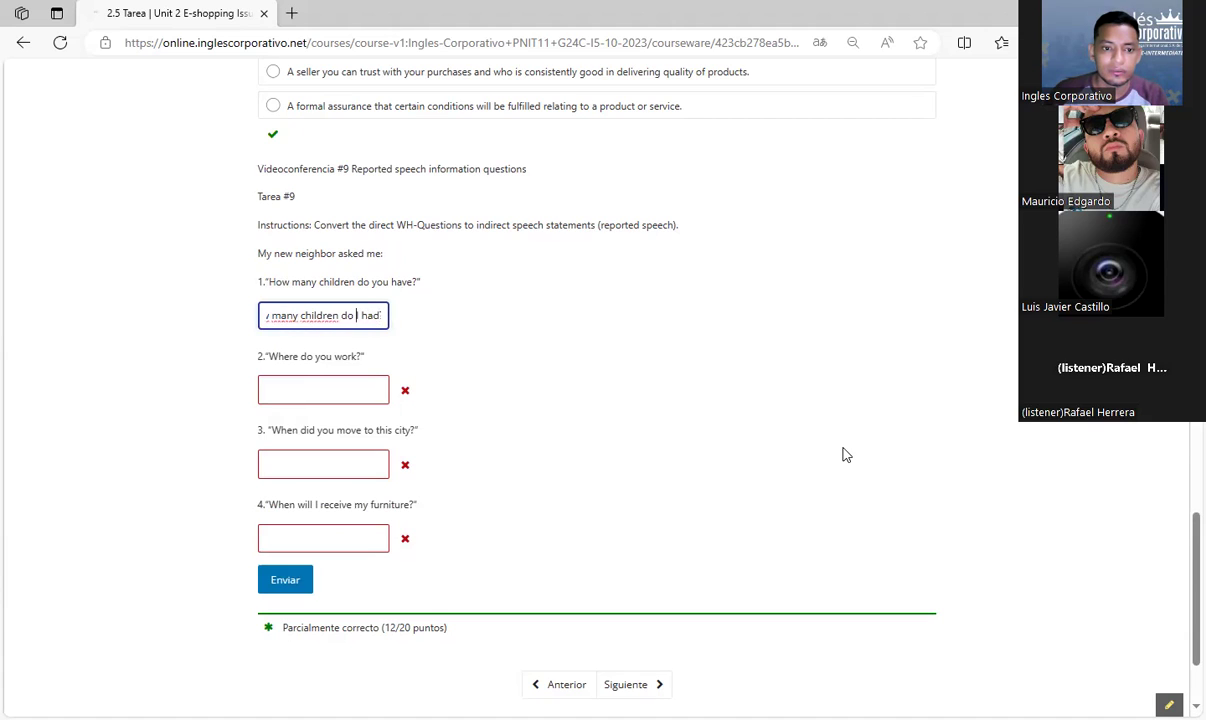
# Rework the end of the question 1 answer to read "how many children I had." and submit it.
pyautogui.press('Left')
pyautogui.press('Left')
pyautogui.press('Left')
pyautogui.press('Left')
pyautogui.press('Left')
pyautogui.press('Left')
pyautogui.press('Left')
pyautogui.press('BackSpace')
pyautogui.press('BackSpace')
pyautogui.press('BackSpace')
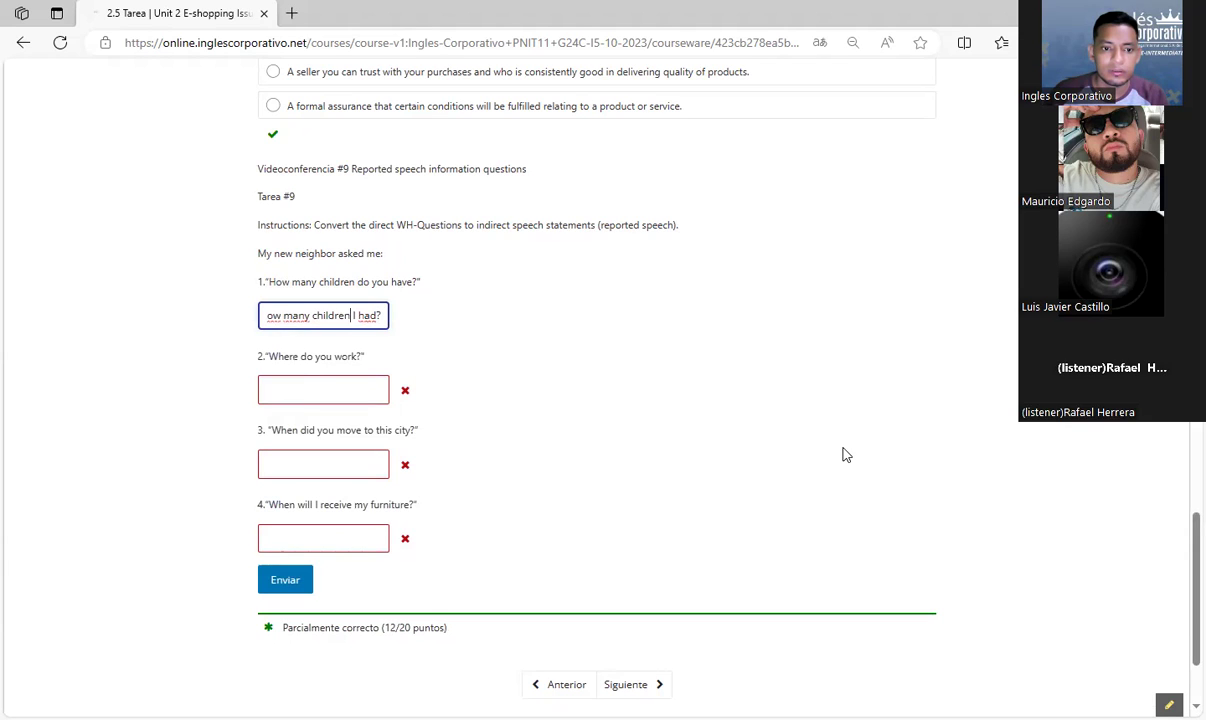
pyautogui.press('BackSpace')
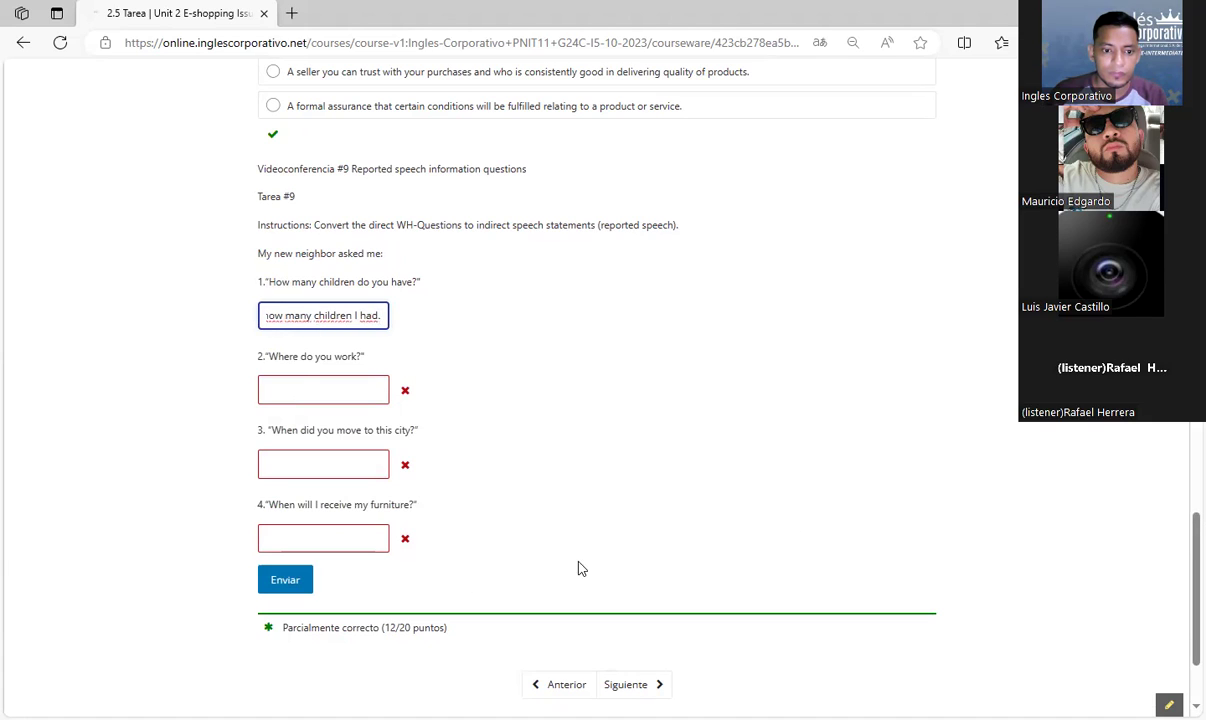
pyautogui.click(286, 589)
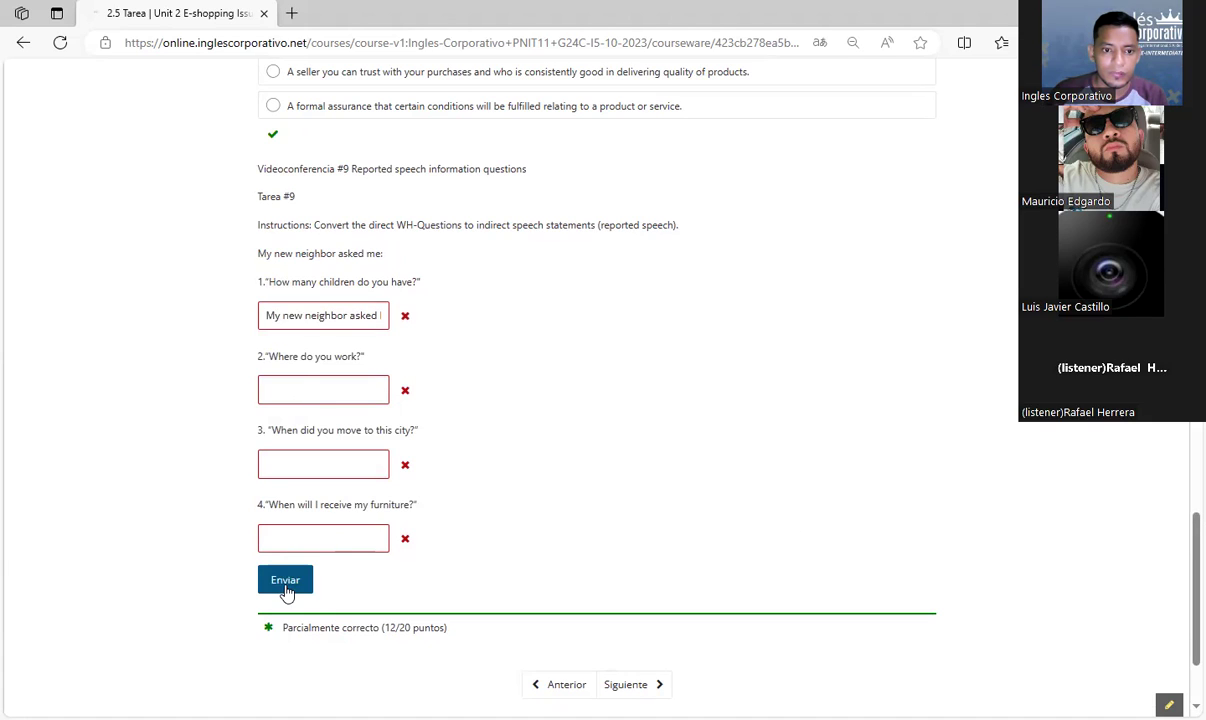
# Read through the full question 1 answer to check its wording and final punctuation.
pyautogui.rightClick(270, 316)
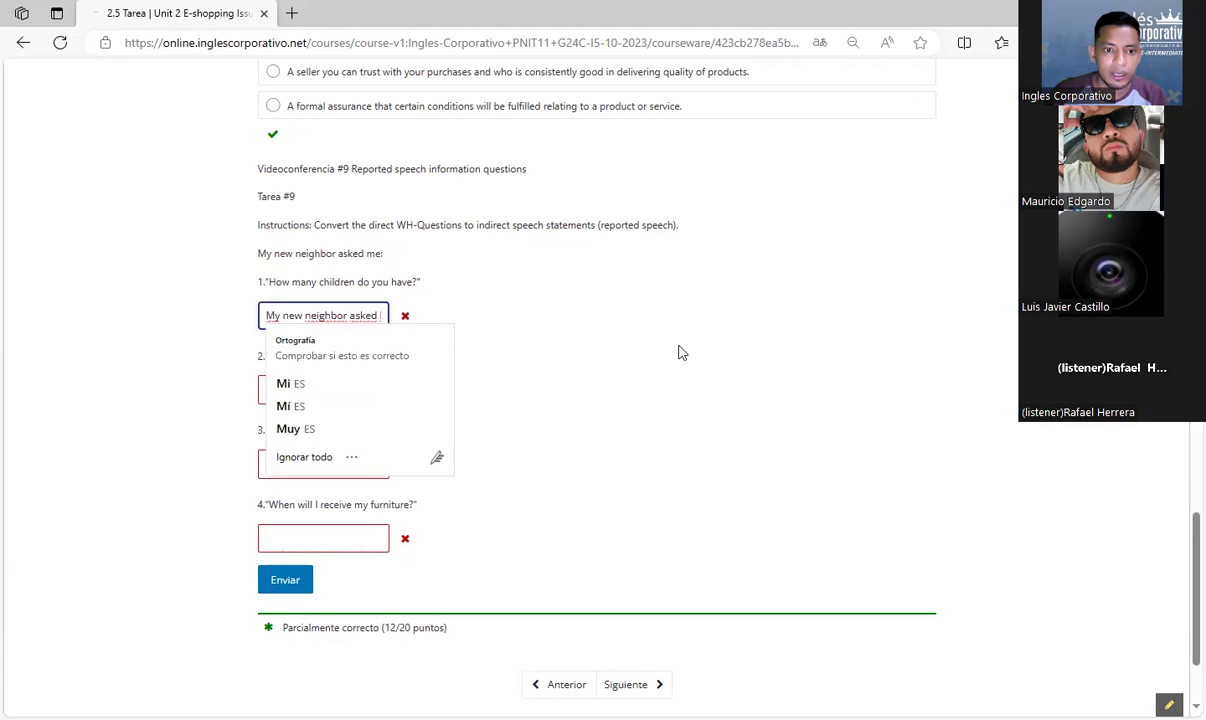
pyautogui.press('Right')
pyautogui.press('Right')
pyautogui.press('Right')
pyautogui.press('Right')
pyautogui.press('Right')
pyautogui.press('Right')
pyautogui.press('Right')
pyautogui.press('Right')
pyautogui.press('Right')
pyautogui.press('Right')
pyautogui.press('Right')
pyautogui.press('Right')
pyautogui.press('Right')
pyautogui.press('Right')
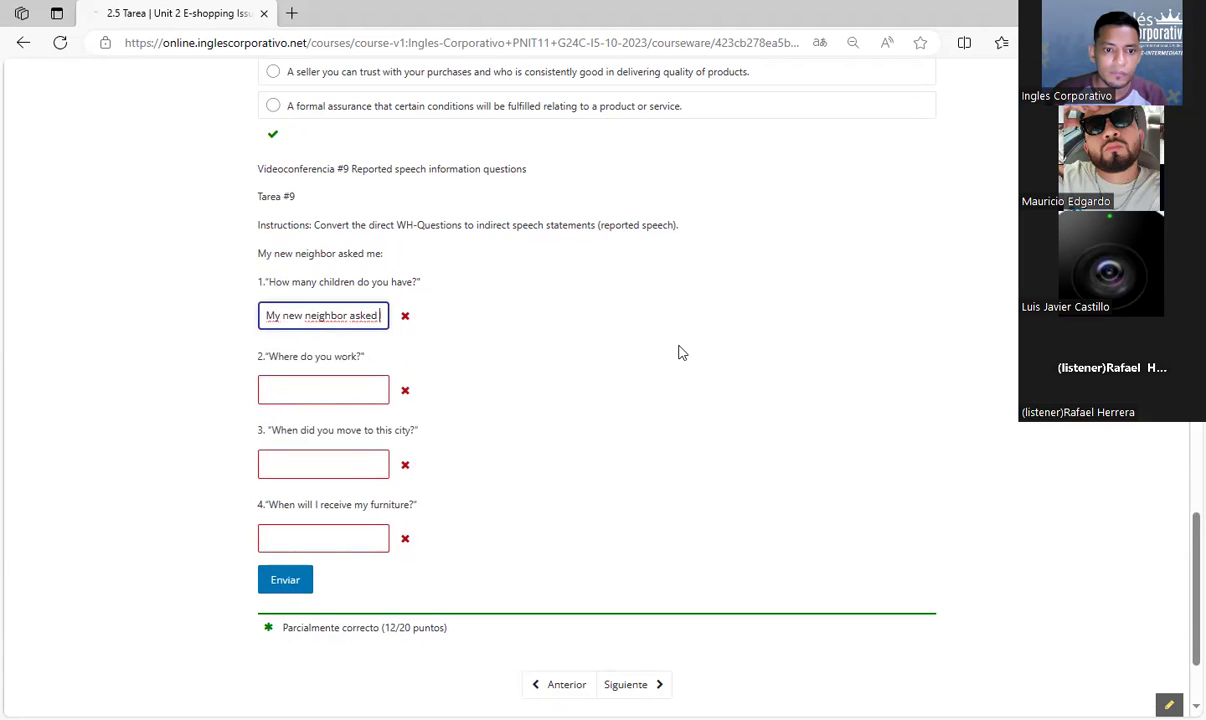
pyautogui.press('Right')
pyautogui.press('Right')
pyautogui.press('Right')
pyautogui.press('Right')
pyautogui.press('Right')
pyautogui.press('Right')
pyautogui.press('Right')
pyautogui.press('Right')
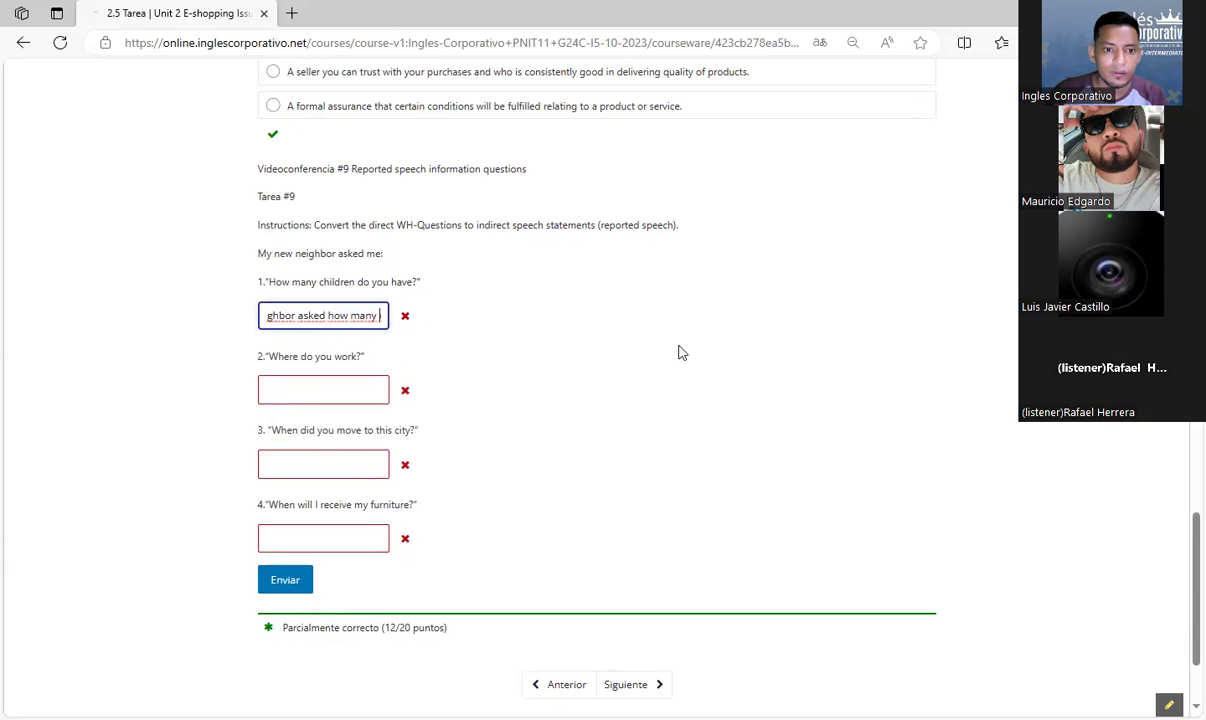
pyautogui.press('Right')
pyautogui.press('Right')
pyautogui.press('Right')
pyautogui.press('Right')
pyautogui.press('Right')
pyautogui.press('Right')
pyautogui.press('Right')
pyautogui.press('Right')
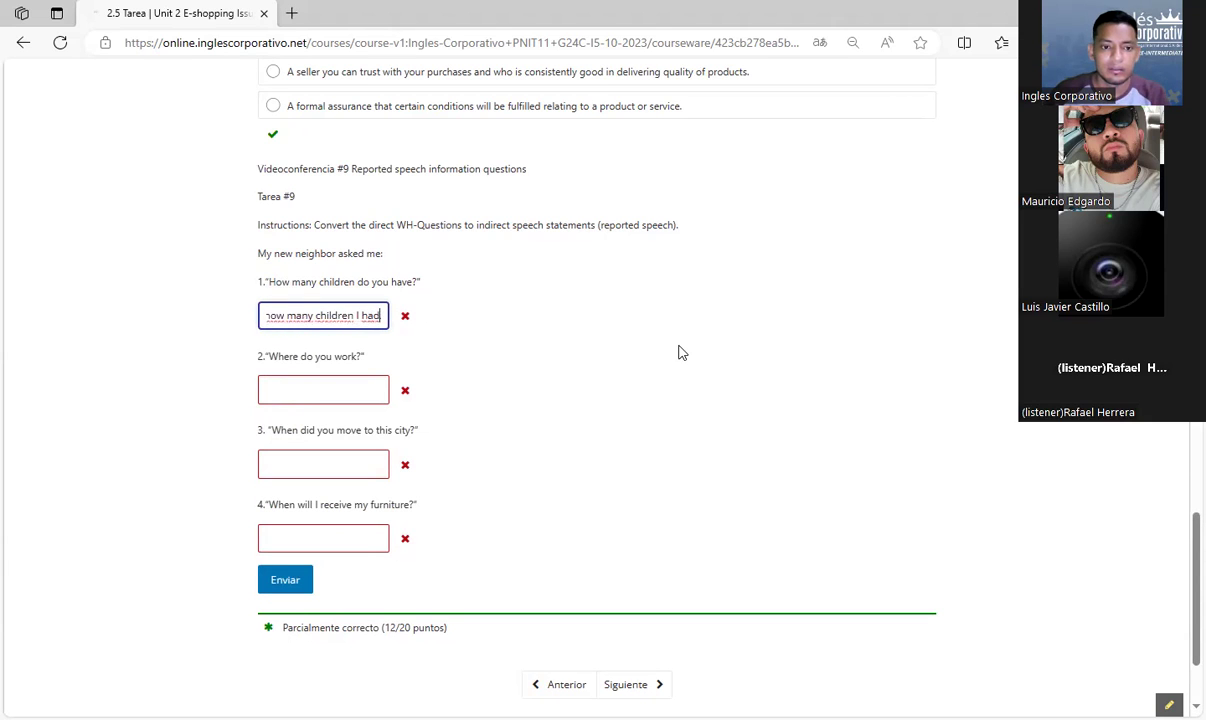
pyautogui.write('.')
pyautogui.press('Home')
pyautogui.write('My new neighbor asked')
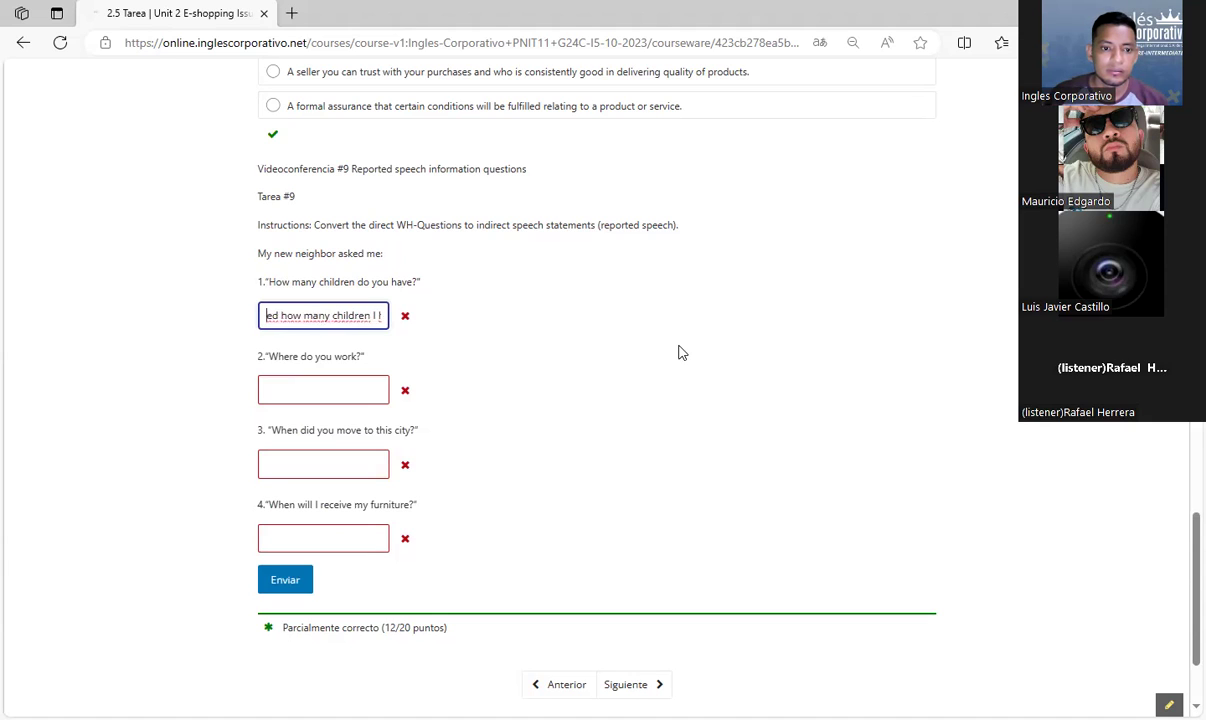
# Replace "My new neighbor" with "He" at the start of the question 1 answer and submit it.
pyautogui.press('Home')
pyautogui.press('Right')
pyautogui.press('Right')
pyautogui.press('Right')
pyautogui.press('Right')
pyautogui.press('Right')
pyautogui.press('Right')
pyautogui.press('Right')
pyautogui.press('Right')
pyautogui.press('Right')
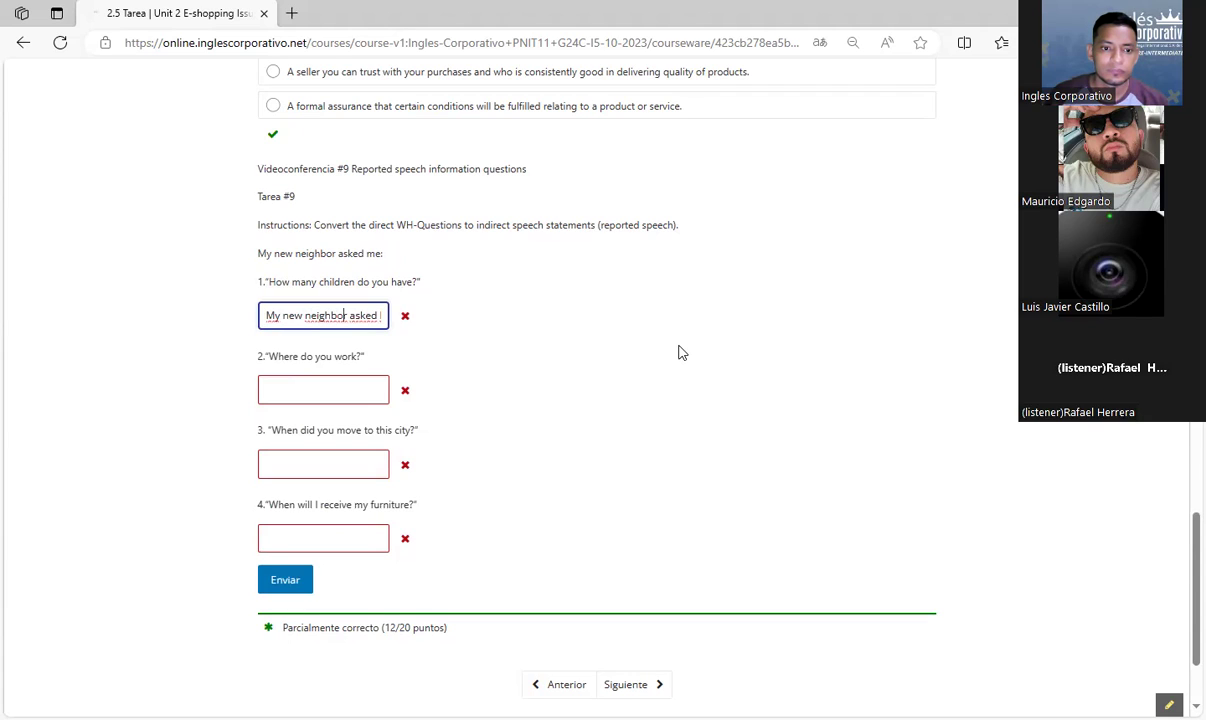
pyautogui.press('BackSpace')
pyautogui.press('BackSpace')
pyautogui.press('BackSpace')
pyautogui.press('BackSpace')
pyautogui.press('BackSpace')
pyautogui.press('BackSpace')
pyautogui.press('BackSpace')
pyautogui.press('BackSpace')
pyautogui.press('BackSpace')
pyautogui.press('BackSpace')
pyautogui.press('BackSpace')
pyautogui.press('BackSpace')
pyautogui.press('BackSpace')
pyautogui.press('BackSpace')
pyautogui.press('BackSpace')
pyautogui.press('BackSpace')
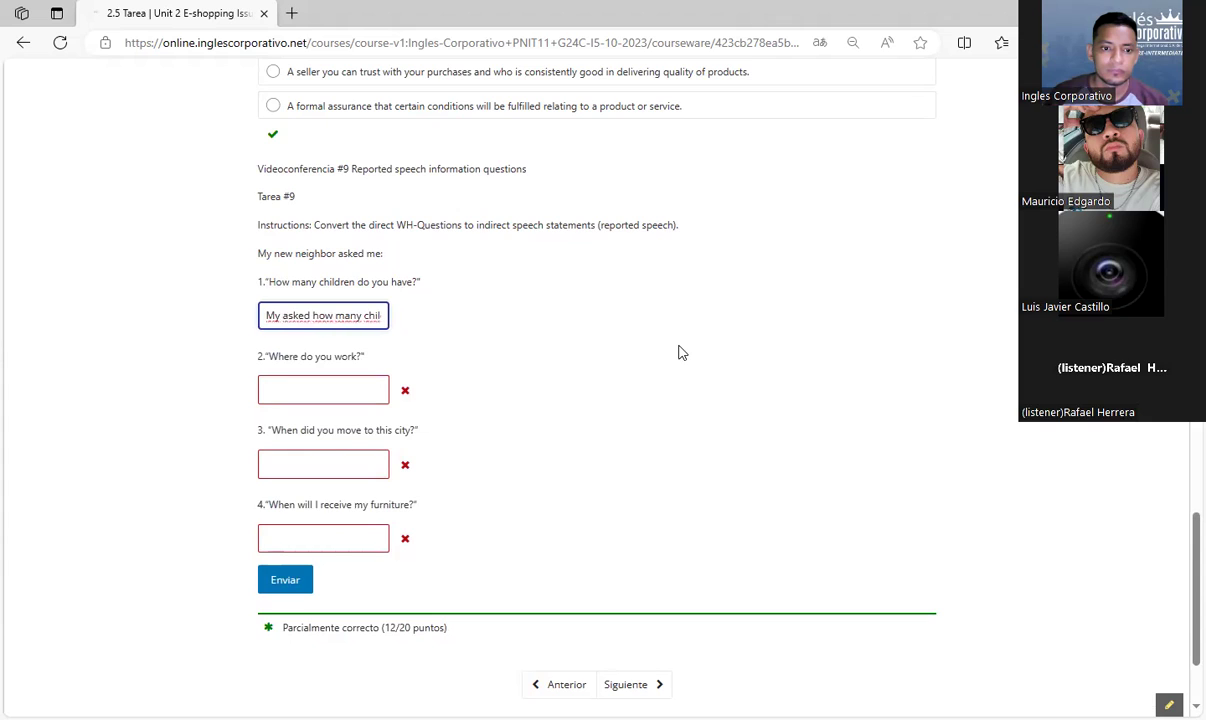
pyautogui.write('he')
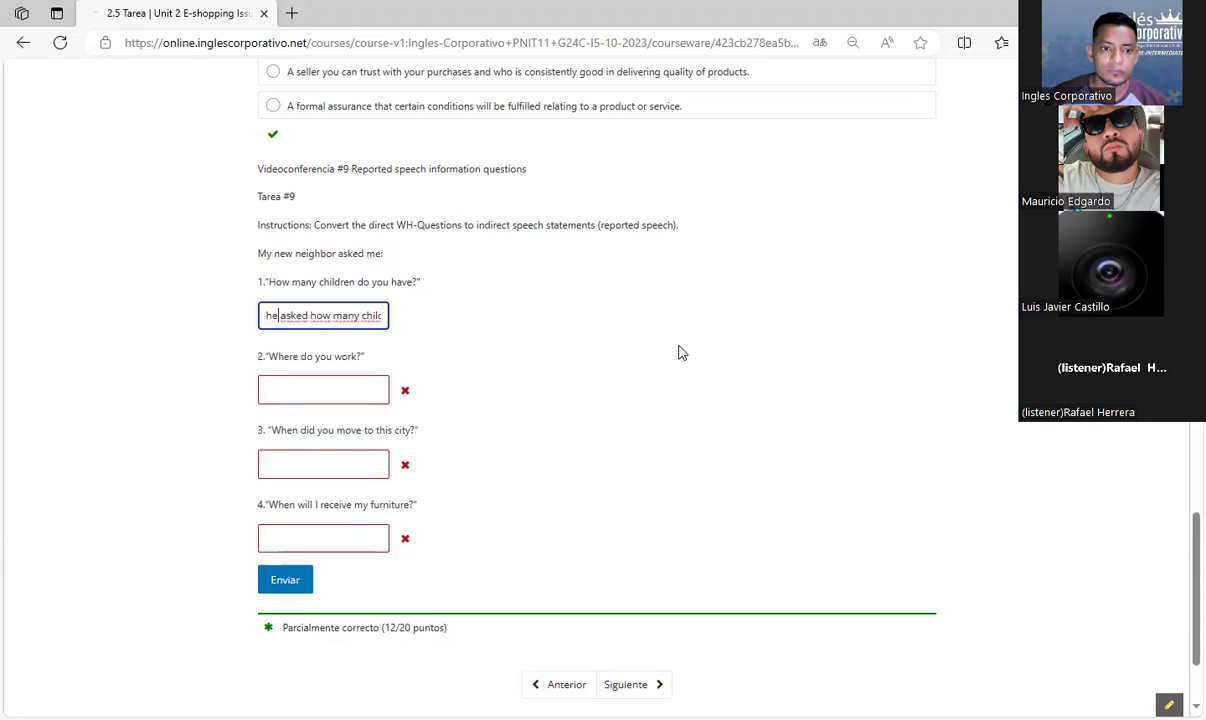
pyautogui.press('BackSpace')
pyautogui.write('He')
pyautogui.click(287, 585)
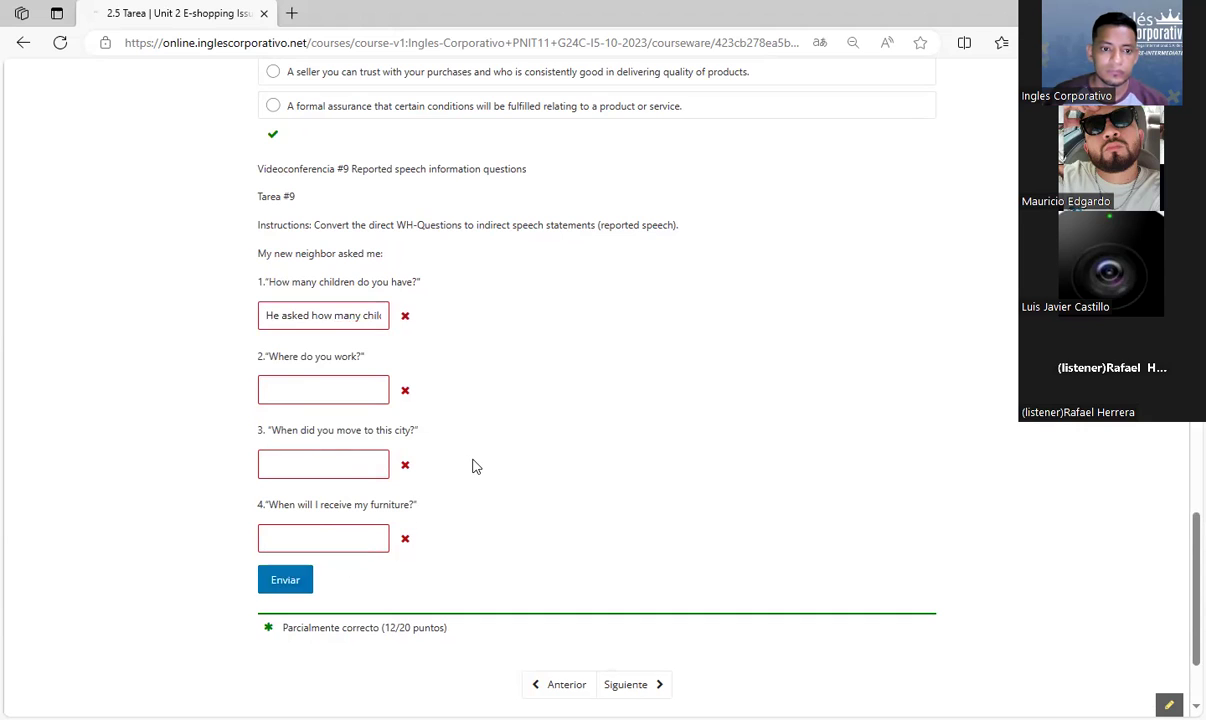
pyautogui.rightClick(334, 316)
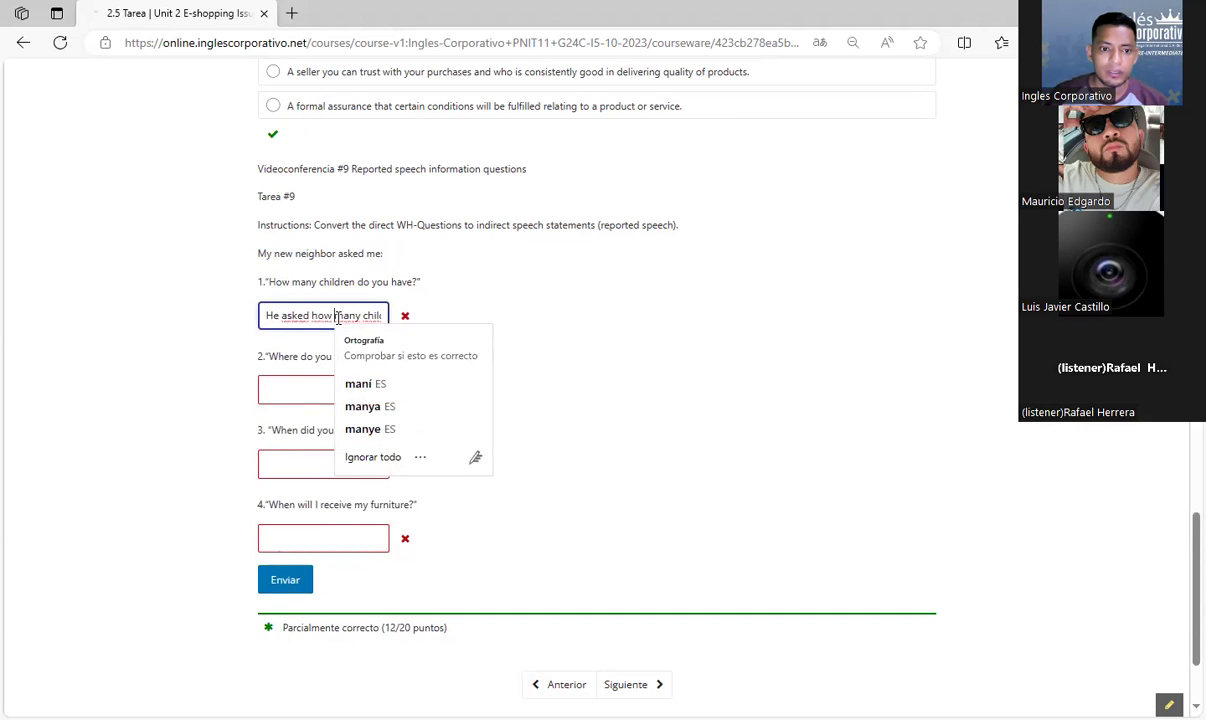
pyautogui.click(675, 327)
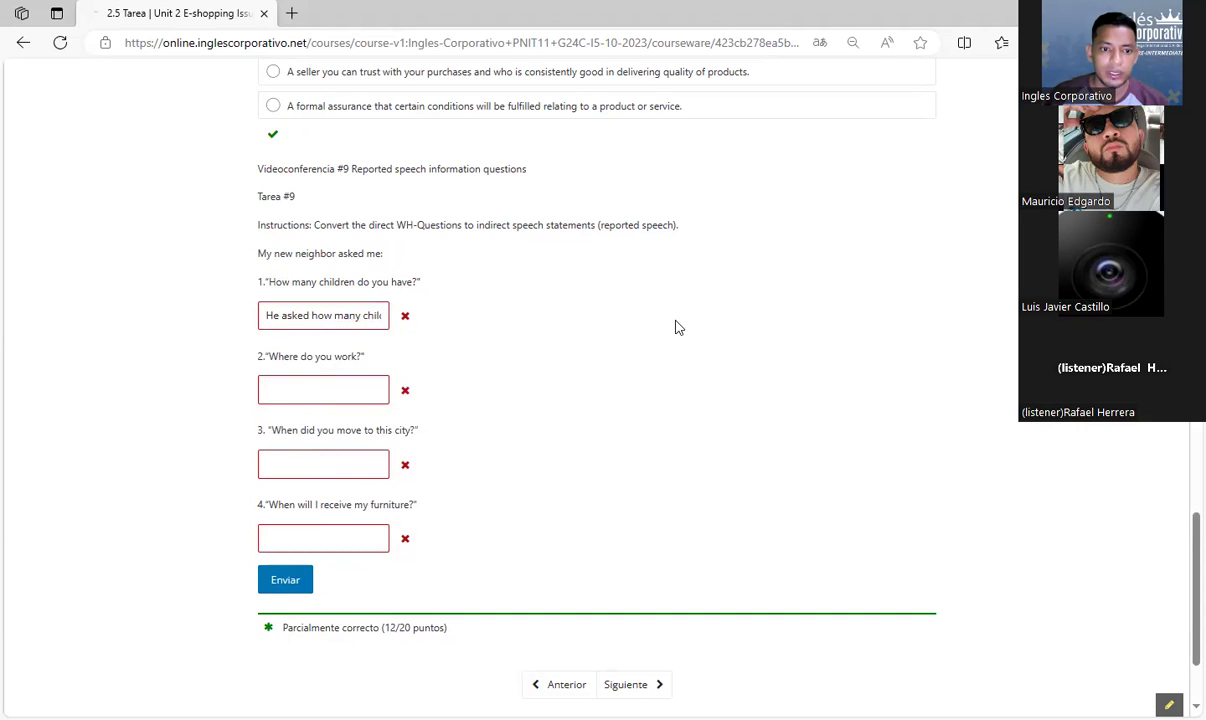
pyautogui.click(280, 315)
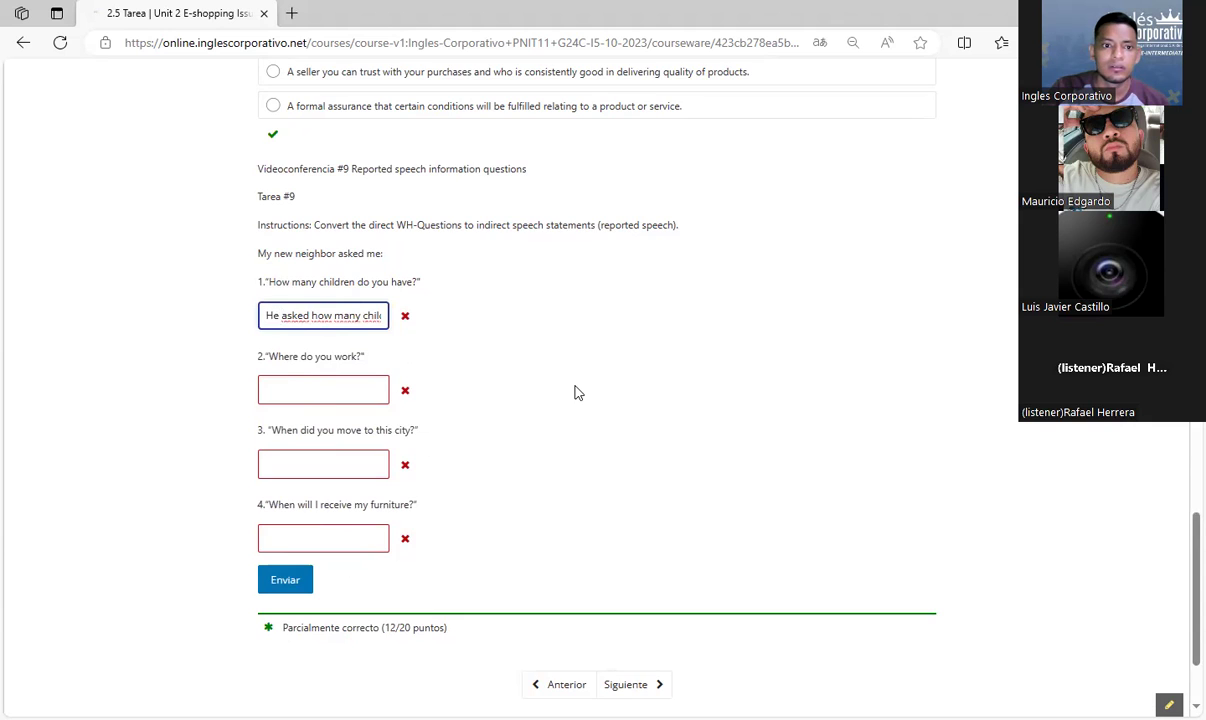
pyautogui.scroll(20, 573, 390)
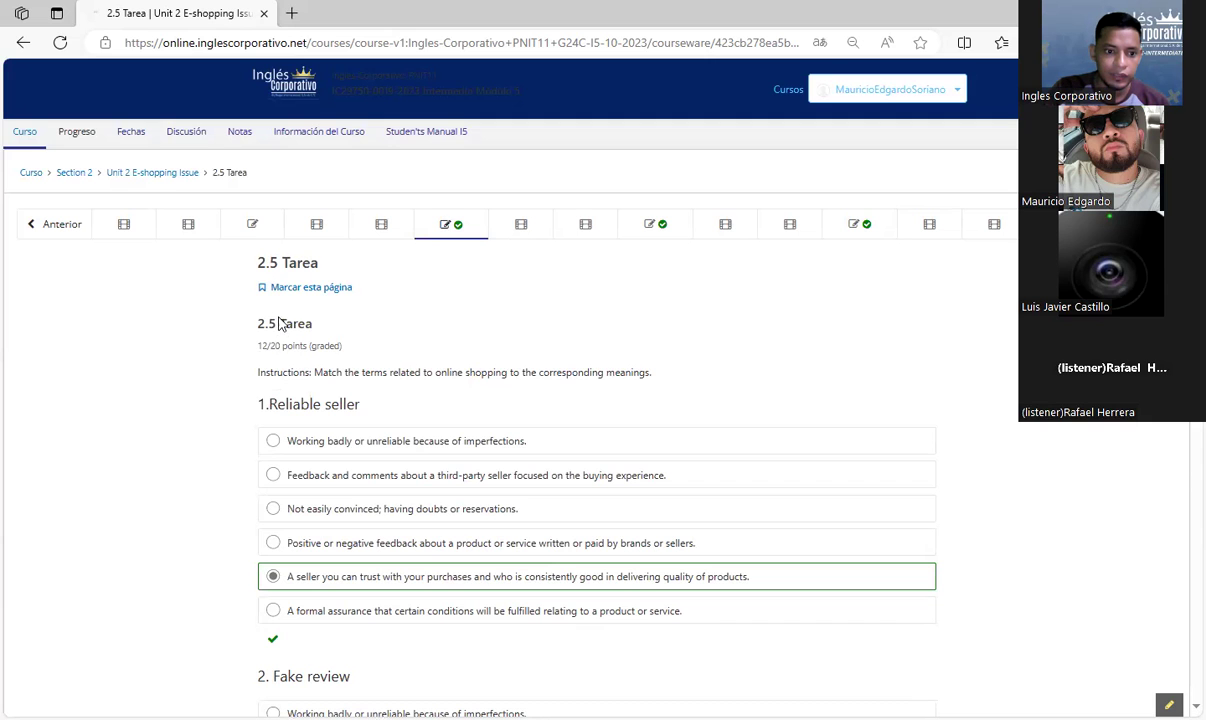
pyautogui.scroll(-10, 279, 320)
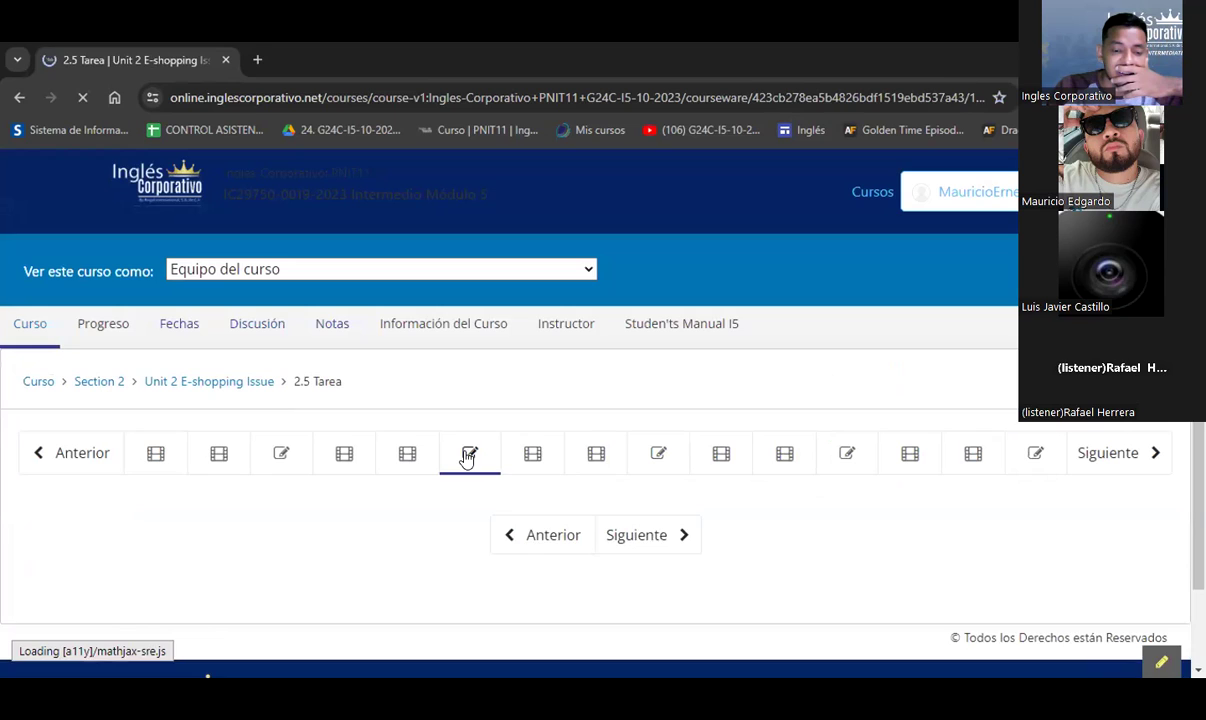
# Open 2.5 Tarea in the instructor's course view, reveal its answers and examine the Tarea #9 model answers, highlighting "me" in answer 1.
pyautogui.click(467, 457)
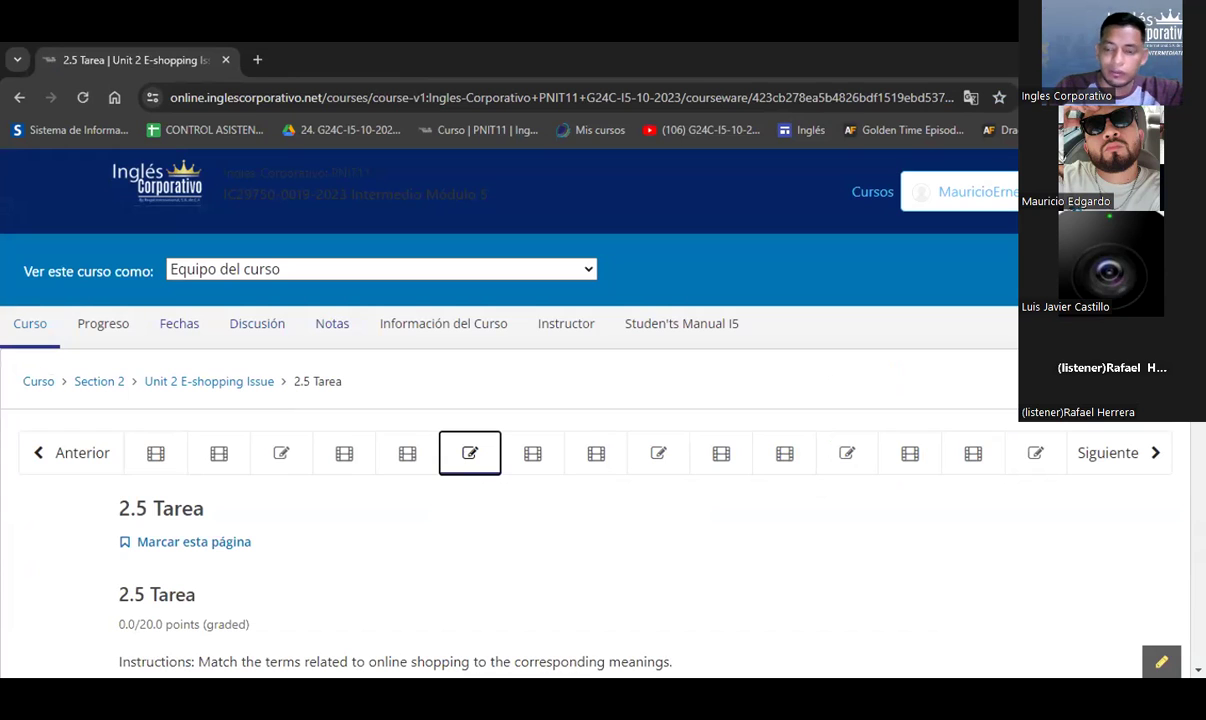
pyautogui.scroll(-3, 509, 410)
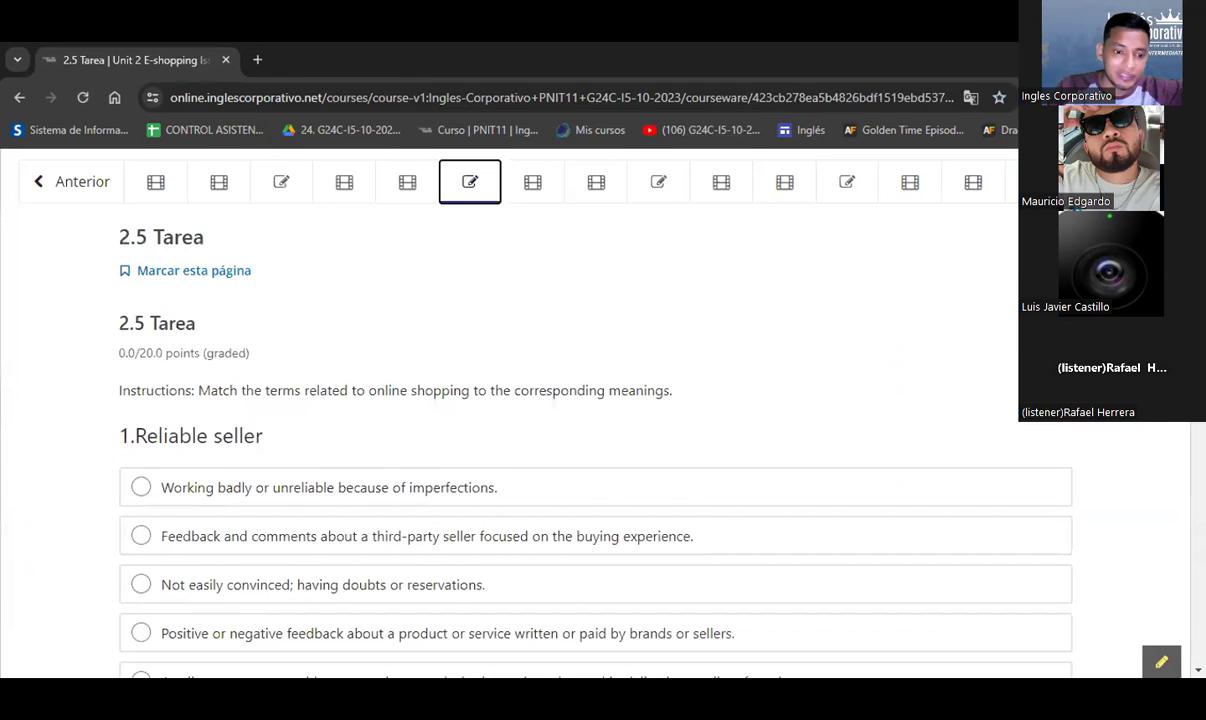
pyautogui.scroll(-5, 509, 410)
pyautogui.scroll(-13, 509, 410)
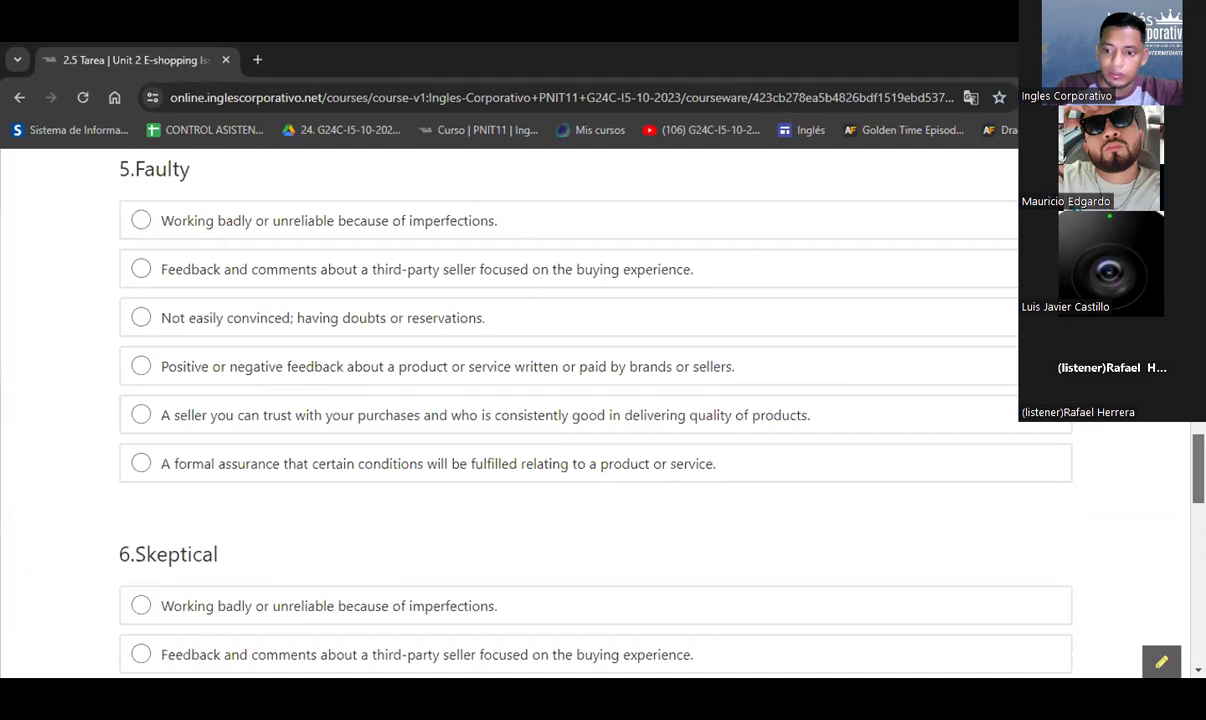
pyautogui.scroll(-15, 560, 410)
pyautogui.scroll(15, 560, 410)
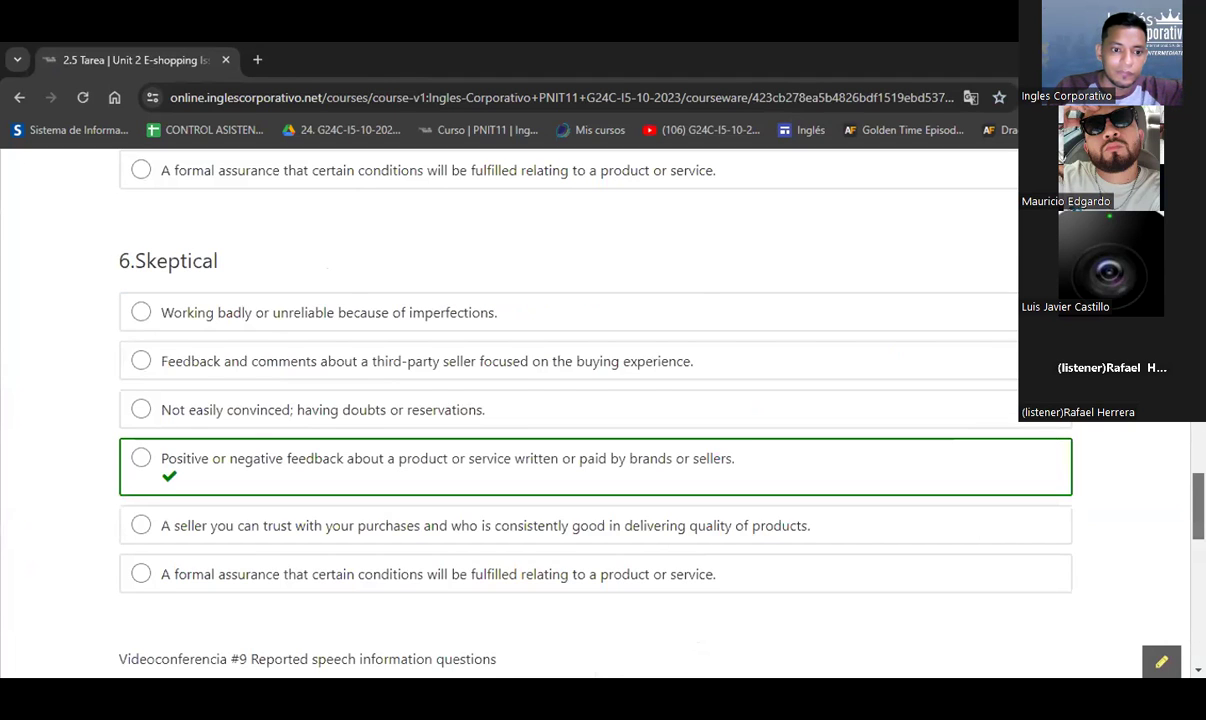
pyautogui.scroll(-5, 560, 410)
pyautogui.scroll(-1, 556, 392)
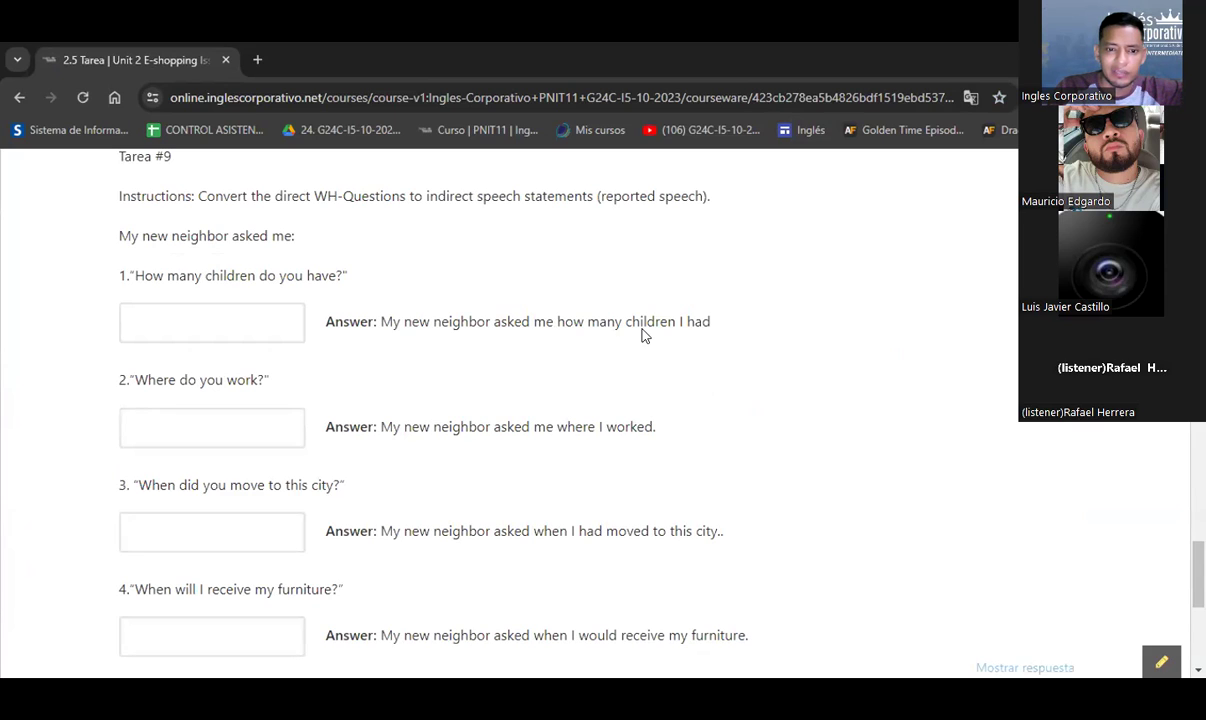
pyautogui.moveTo(380, 321); pyautogui.dragTo(563, 325)
pyautogui.doubleClick(545, 325)
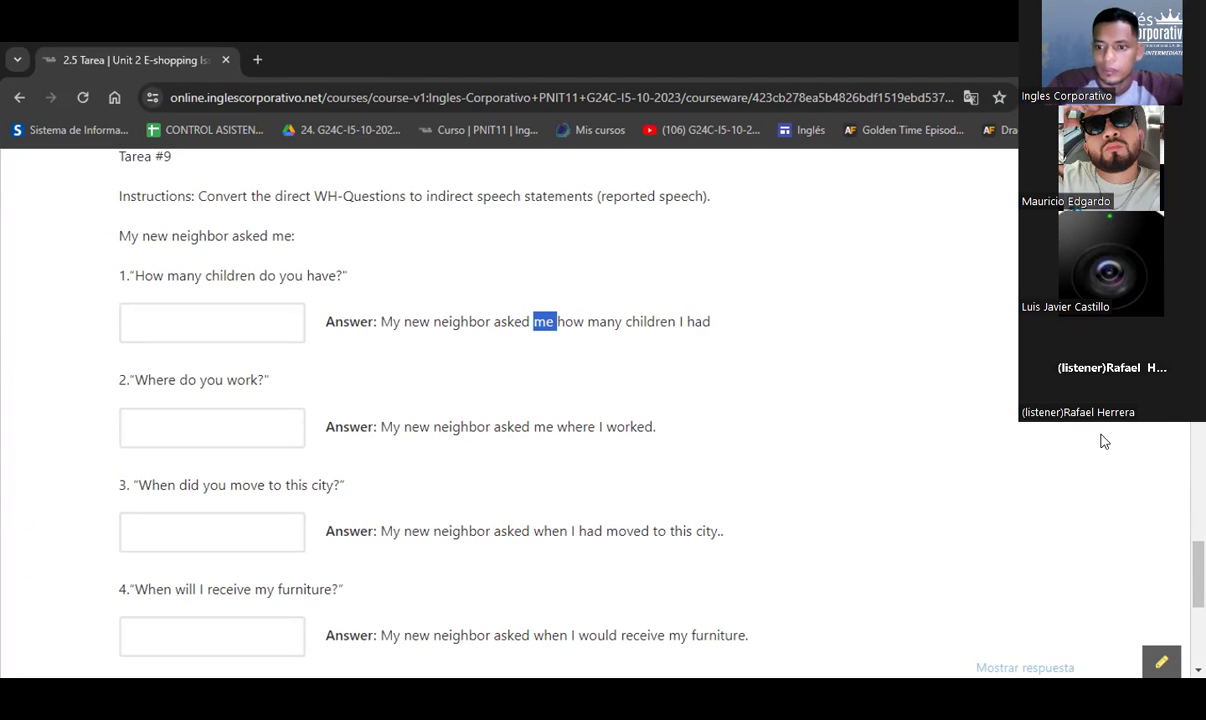
pyautogui.click(981, 437)
pyautogui.press('Tab')
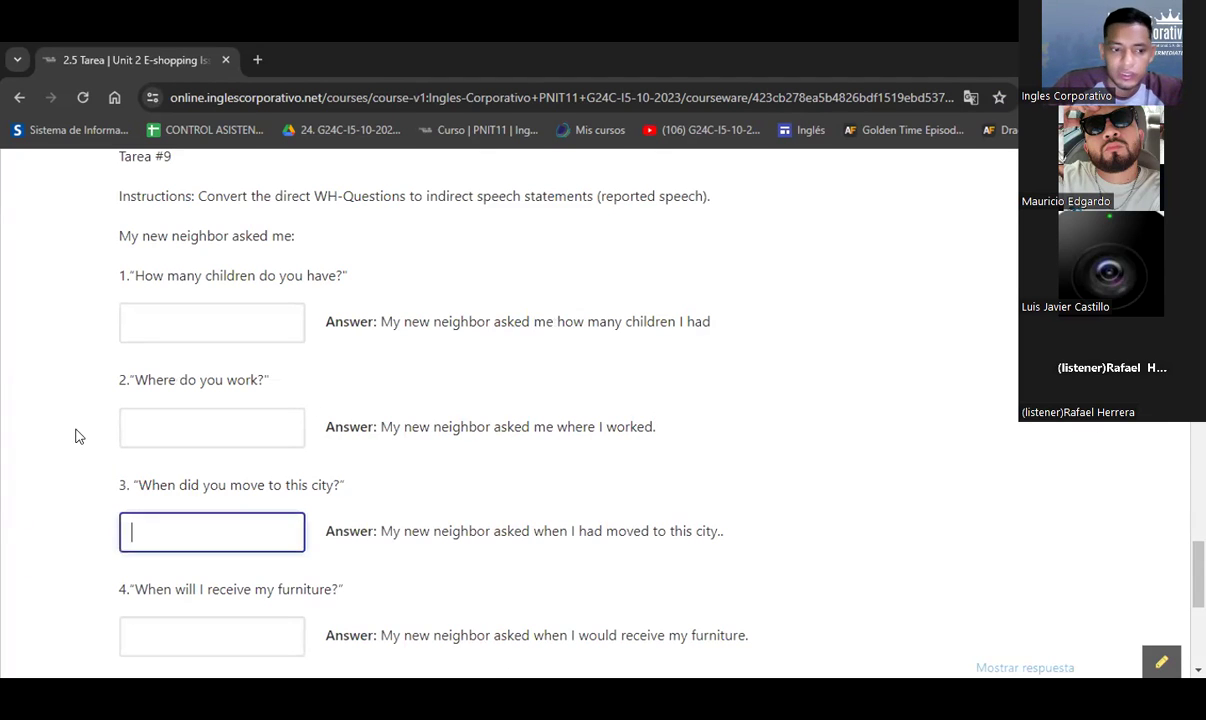
pyautogui.hotkey('shift', 'Tab')
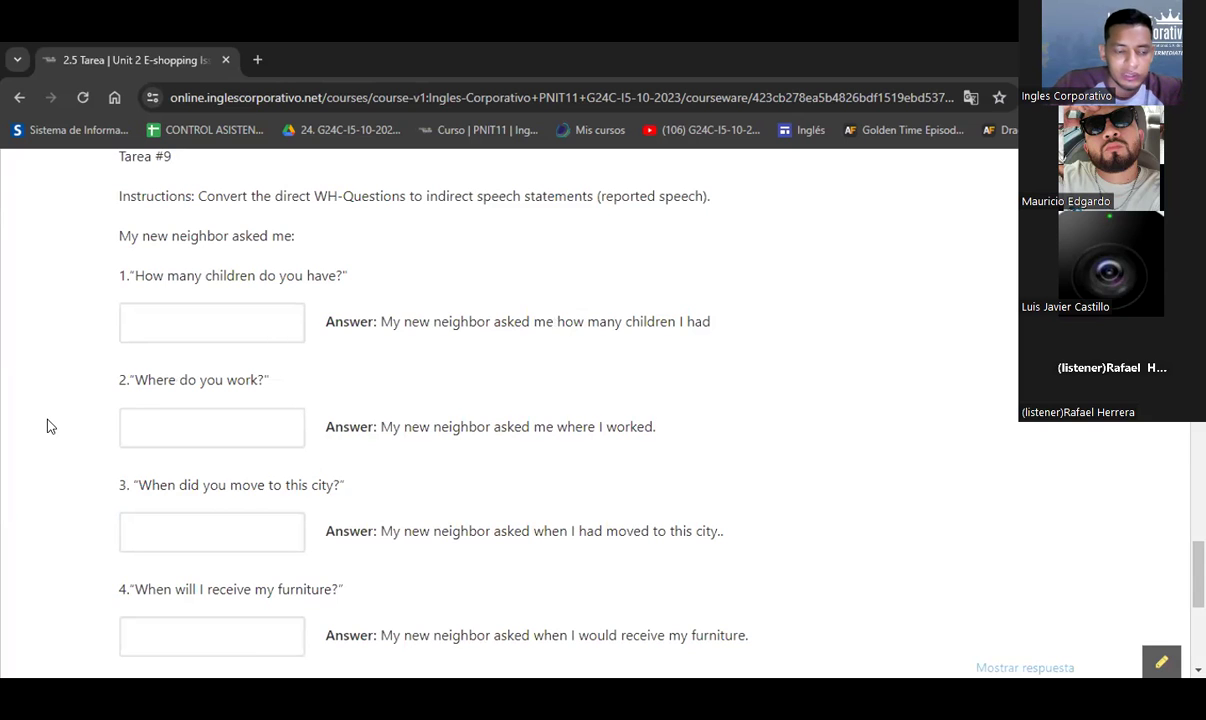
pyautogui.scroll(-2, 47, 423)
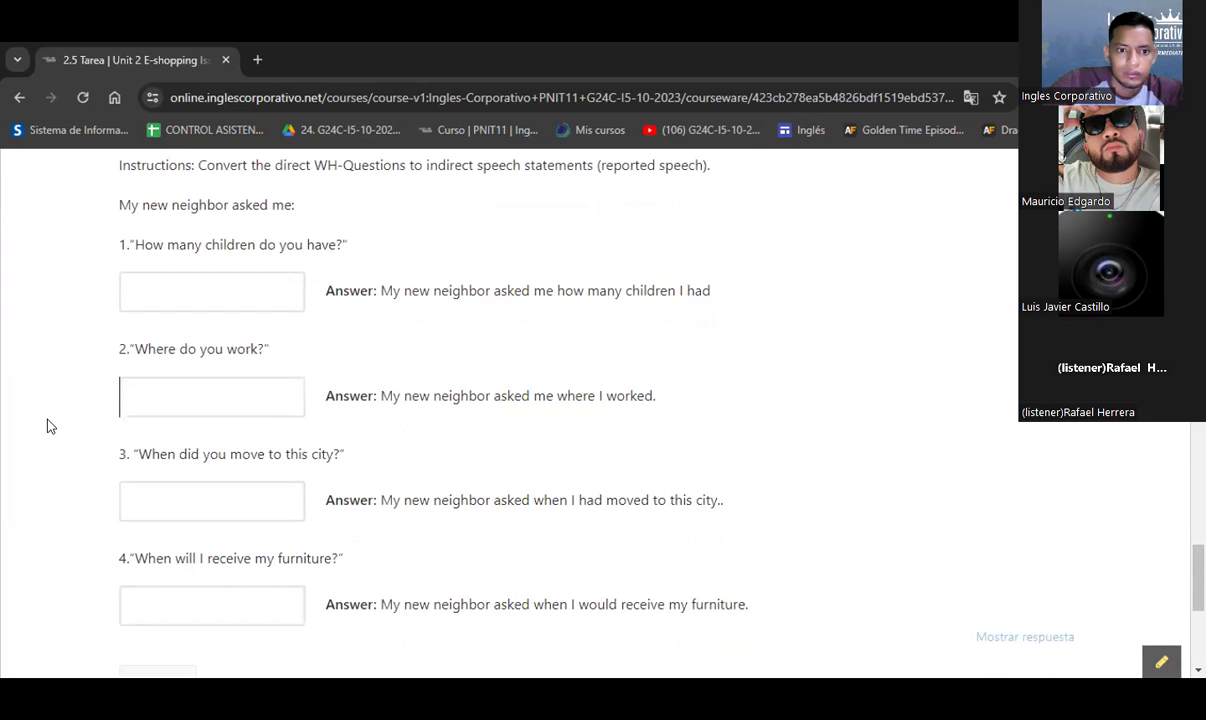
pyautogui.scroll(-1, 47, 426)
pyautogui.scroll(2, 47, 426)
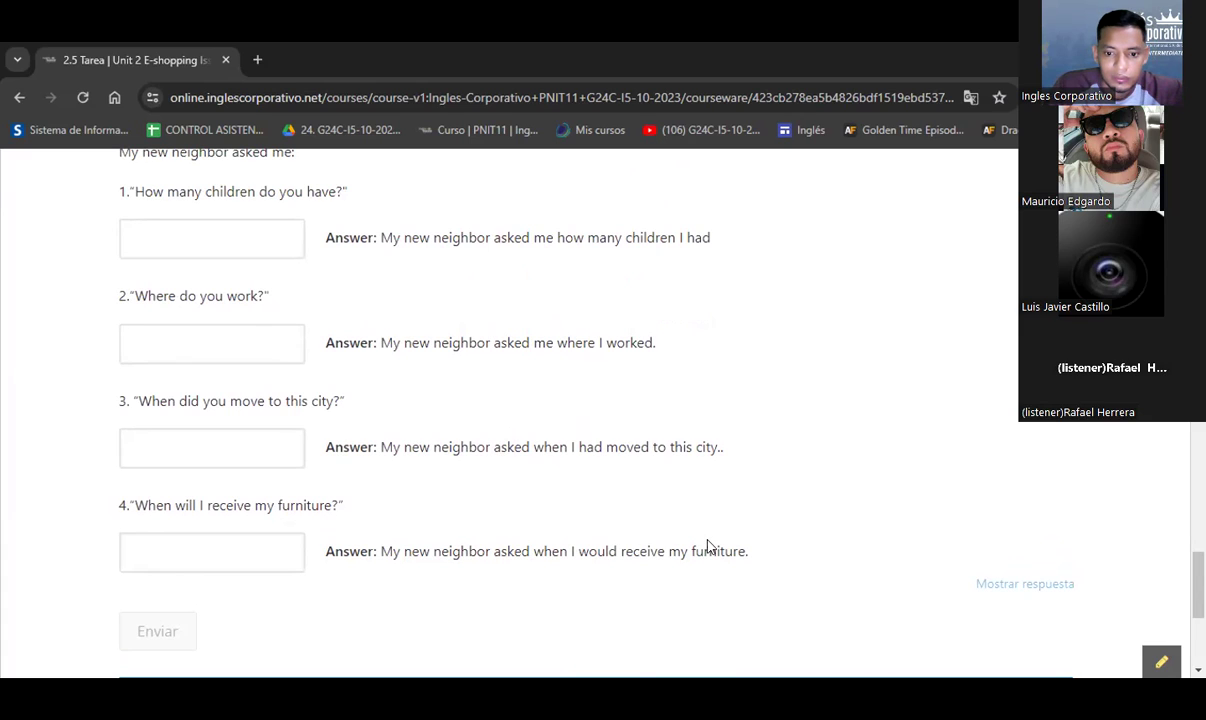
pyautogui.press('Tab')
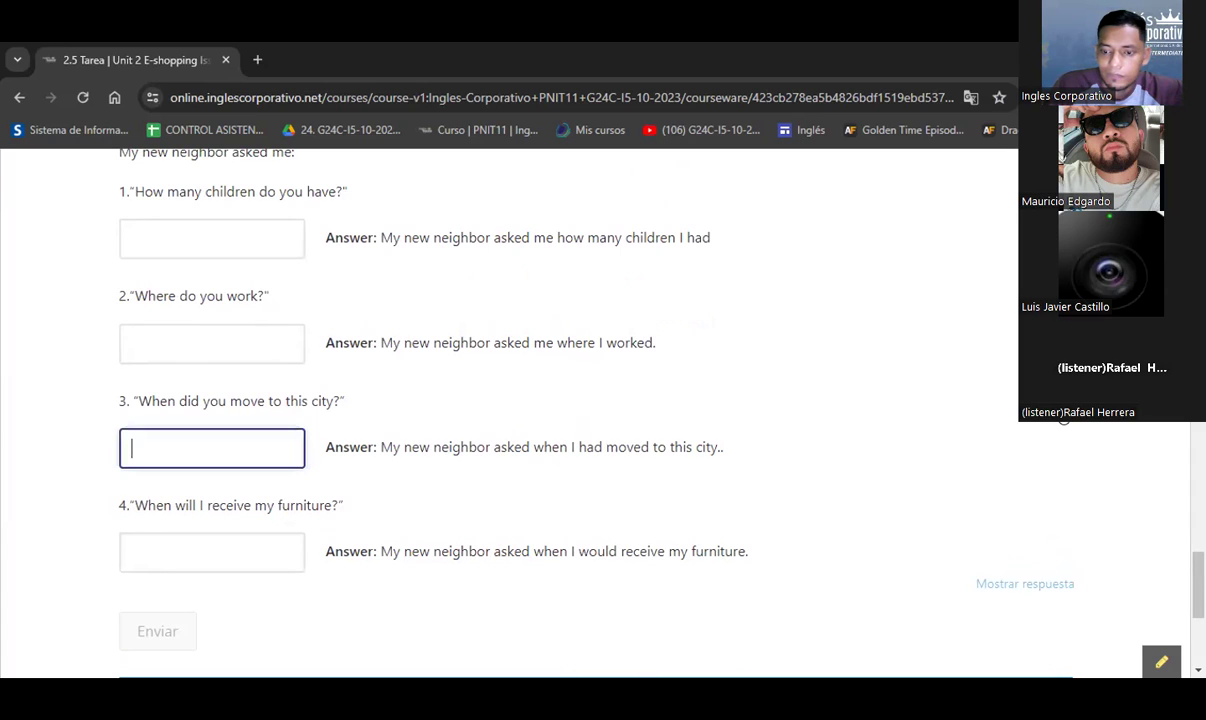
pyautogui.click(22, 418)
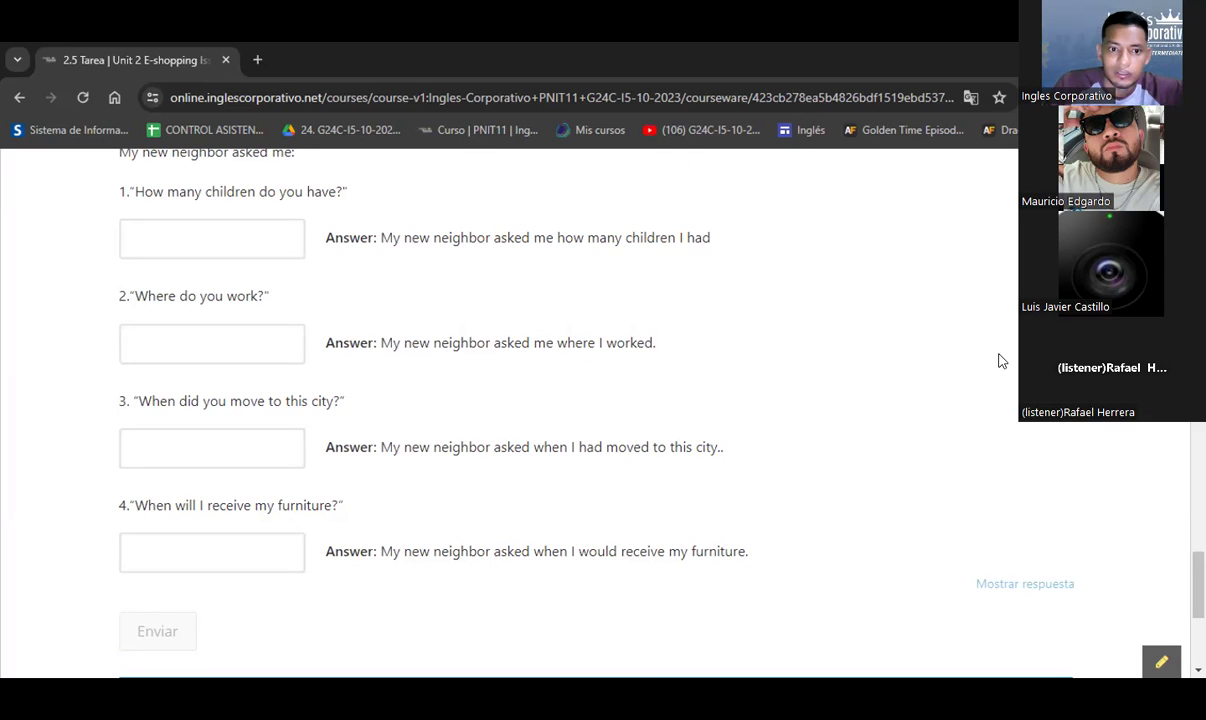
# Open 2.8 Tarea in the instructor's view of Unit 2.
pyautogui.scroll(15, 560, 400)
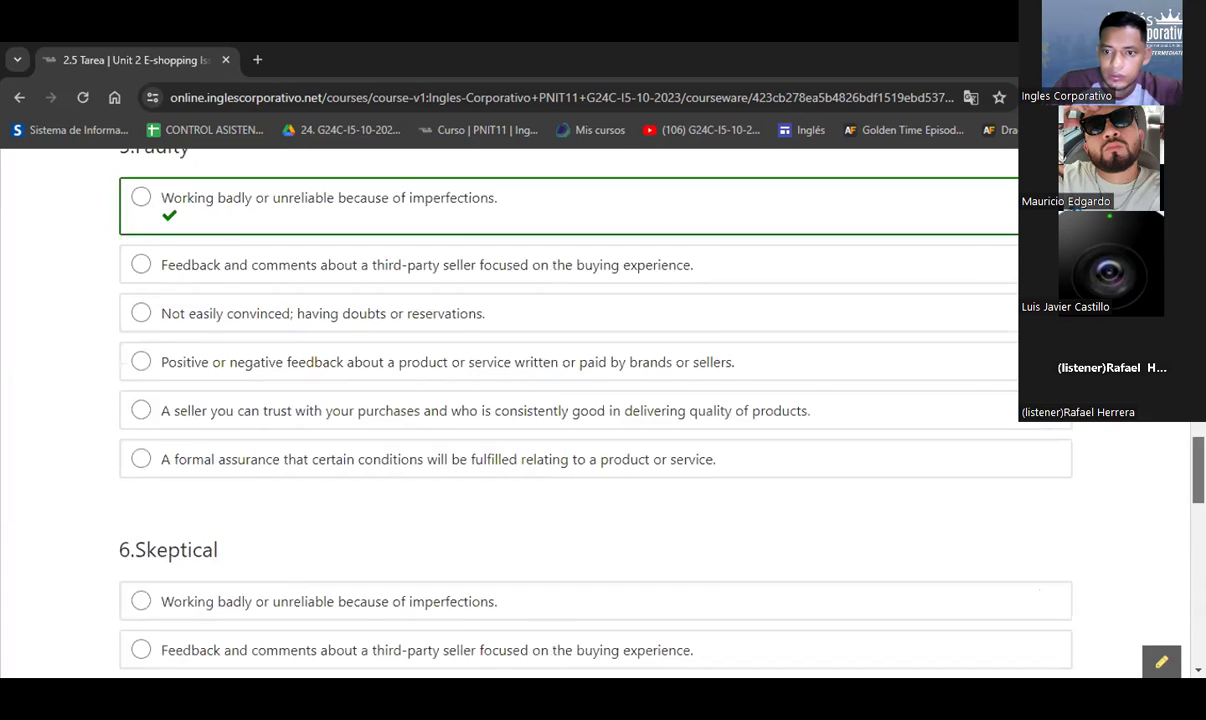
pyautogui.scroll(10, 560, 400)
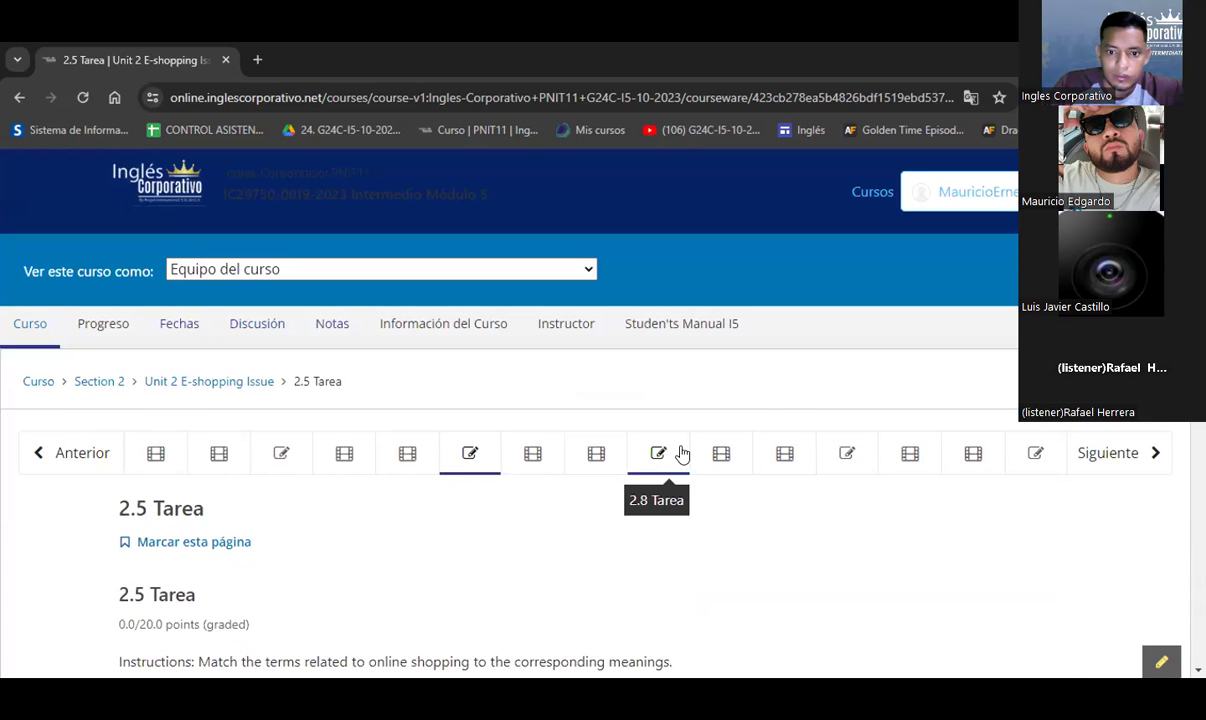
pyautogui.click(657, 452)
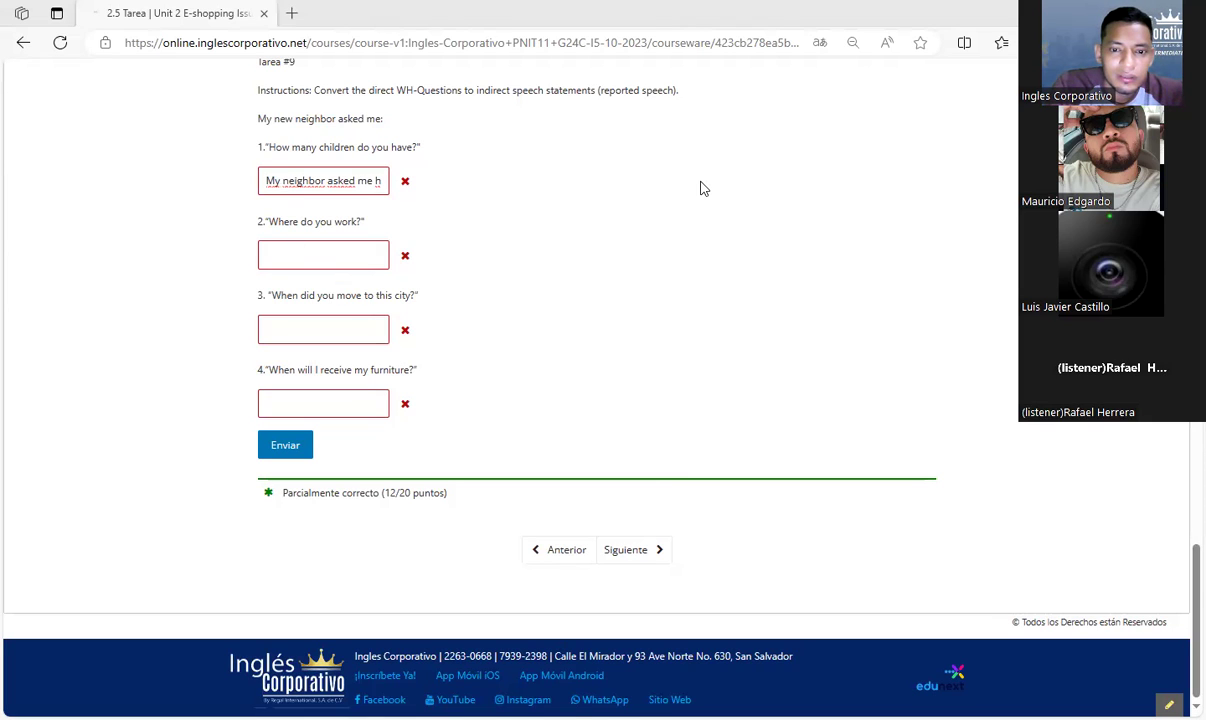
# Back in the student's 2.5 Tarea, check the question 1 answer of Tarea #9 from its final period back to its opening words.
pyautogui.press('Tab')
pyautogui.write('ow many children I had')
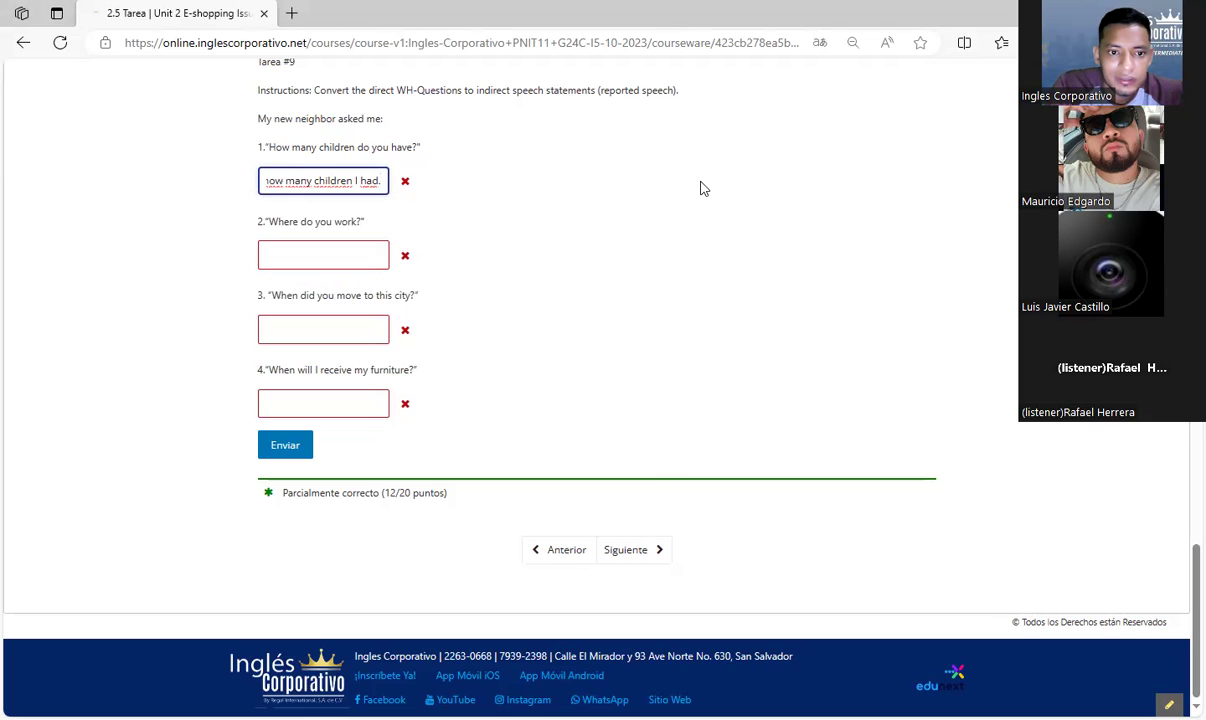
pyautogui.write('.')
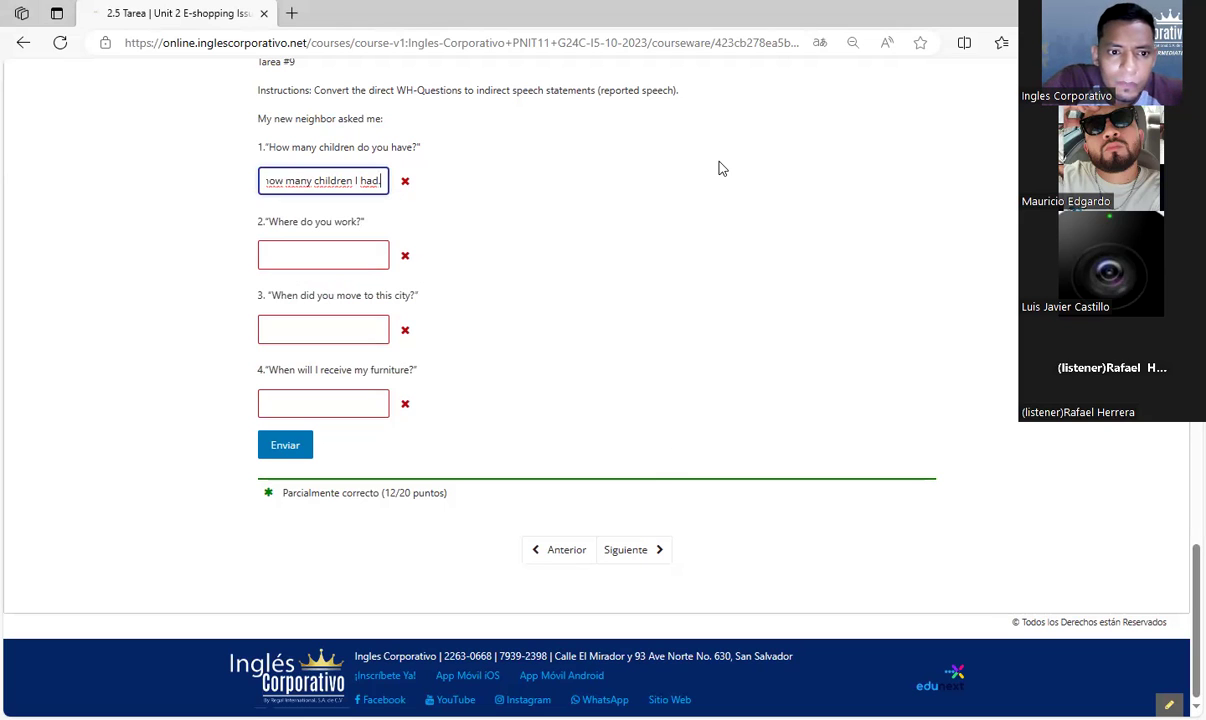
pyautogui.press('Left')
pyautogui.press('Left')
pyautogui.press('Left')
pyautogui.press('Left')
pyautogui.press('Left')
pyautogui.press('Left')
pyautogui.press('Left')
pyautogui.press('Left')
pyautogui.press('Left')
pyautogui.press('Left')
pyautogui.press('Left')
pyautogui.press('Left')
pyautogui.press('Left')
pyautogui.press('Left')
pyautogui.press('Left')
pyautogui.press('Left')
pyautogui.press('Left')
pyautogui.press('Left')
pyautogui.press('Left')
pyautogui.press('Left')
pyautogui.press('Left')
pyautogui.press('Left')
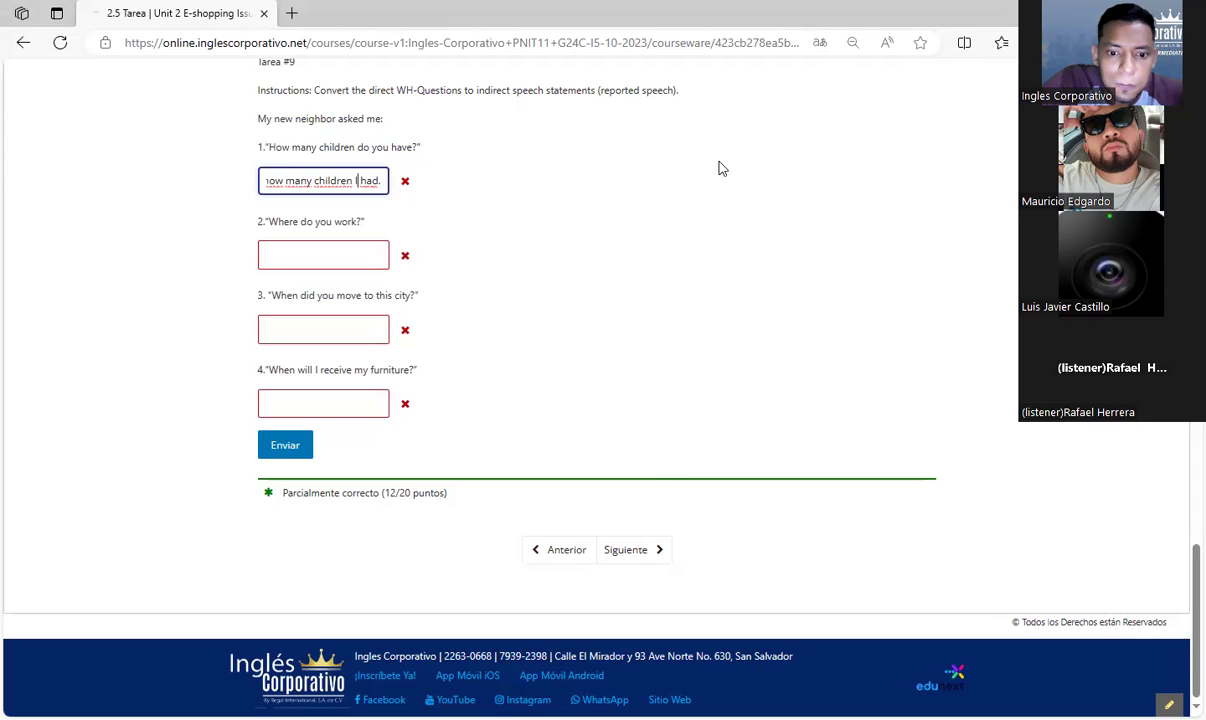
pyautogui.press('Left')
pyautogui.press('Left')
pyautogui.press('Left')
pyautogui.press('Left')
pyautogui.press('Left')
pyautogui.press('Left')
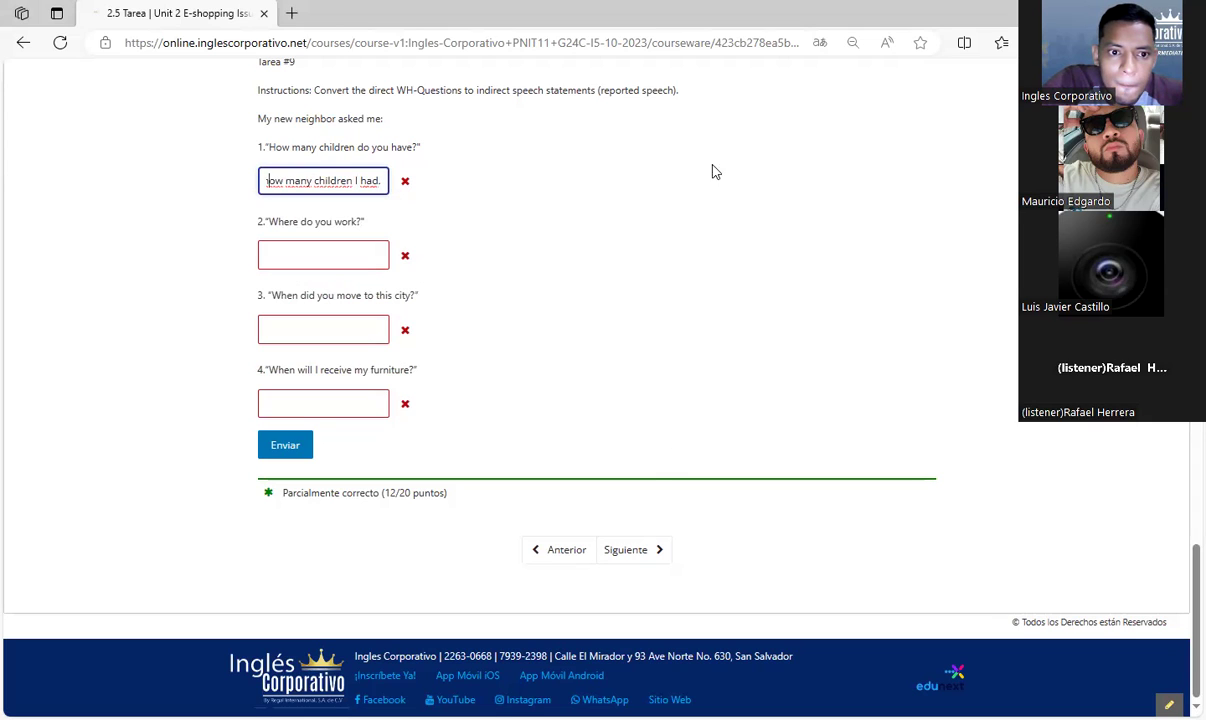
pyautogui.press('Left')
pyautogui.press('Left')
pyautogui.press('Left')
pyautogui.press('Left')
pyautogui.press('Left')
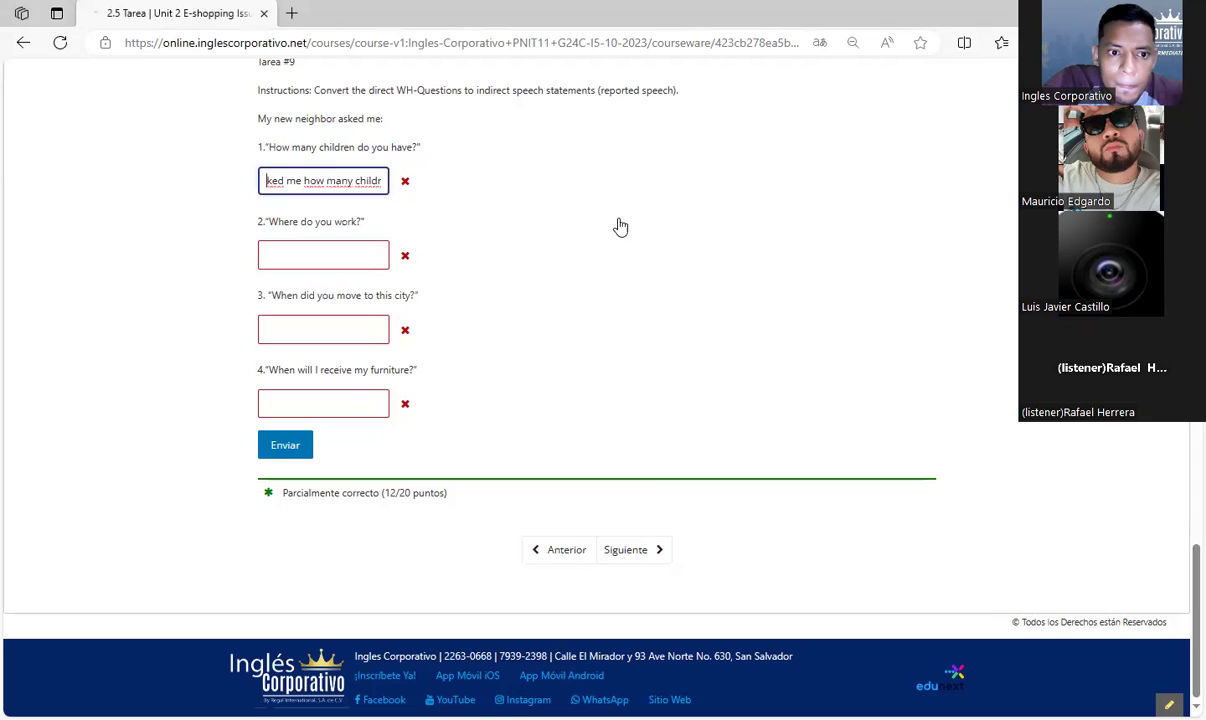
pyautogui.press('Left')
pyautogui.press('Left')
pyautogui.press('Left')
pyautogui.press('Left')
pyautogui.press('Left')
pyautogui.press('Left')
pyautogui.press('Left')
pyautogui.press('Left')
pyautogui.press('Left')
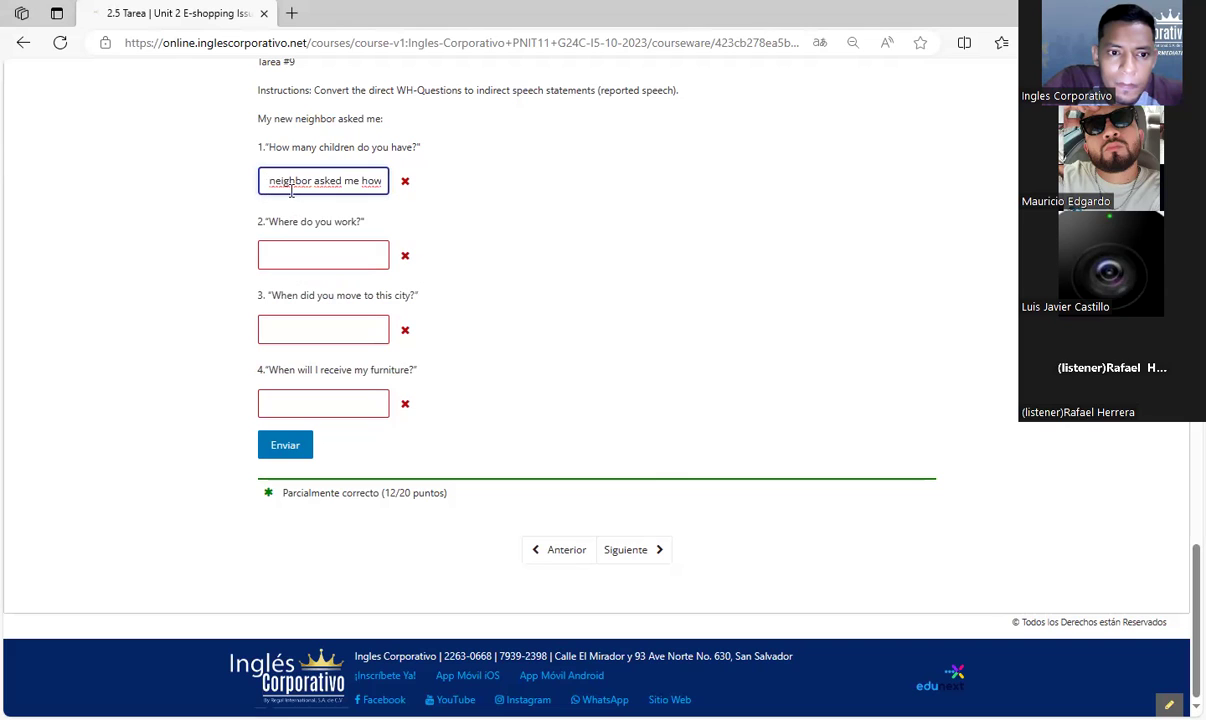
pyautogui.press('Left')
pyautogui.press('Left')
pyautogui.press('Left')
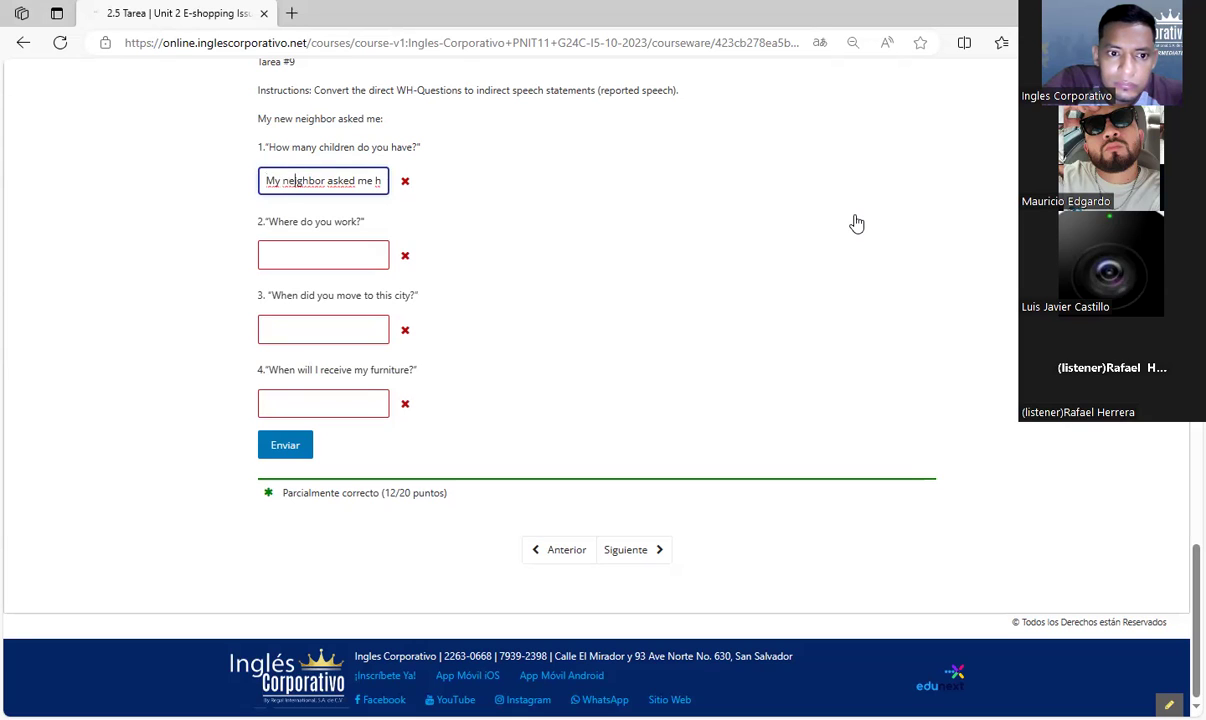
# Read the question 1 answer forward from "neighbor" to its end, checking each word and the final punctuation.
pyautogui.press('Right')
pyautogui.press('Right')
pyautogui.press('Right')
pyautogui.press('Right')
pyautogui.press('Right')
pyautogui.press('Right')
pyautogui.press('Right')
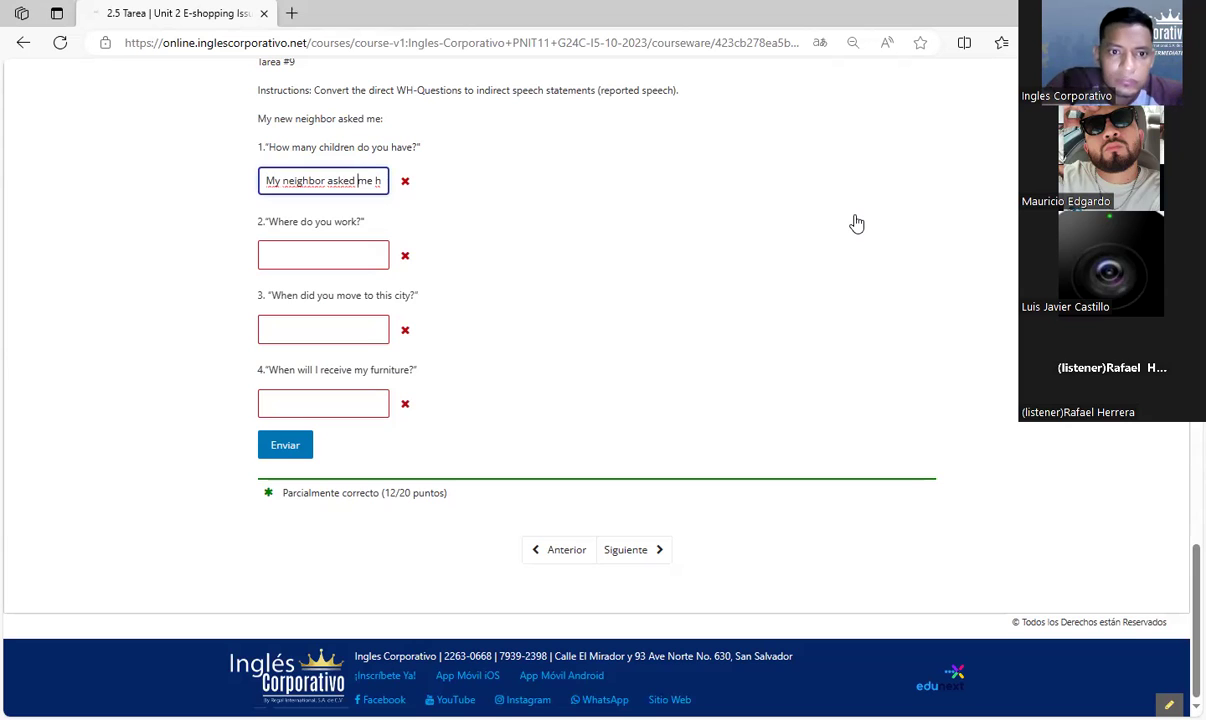
pyautogui.press('Right')
pyautogui.press('Right')
pyautogui.press('Right')
pyautogui.press('Right')
pyautogui.press('Right')
pyautogui.press('Right')
pyautogui.press('Right')
pyautogui.press('Right')
pyautogui.press('Right')
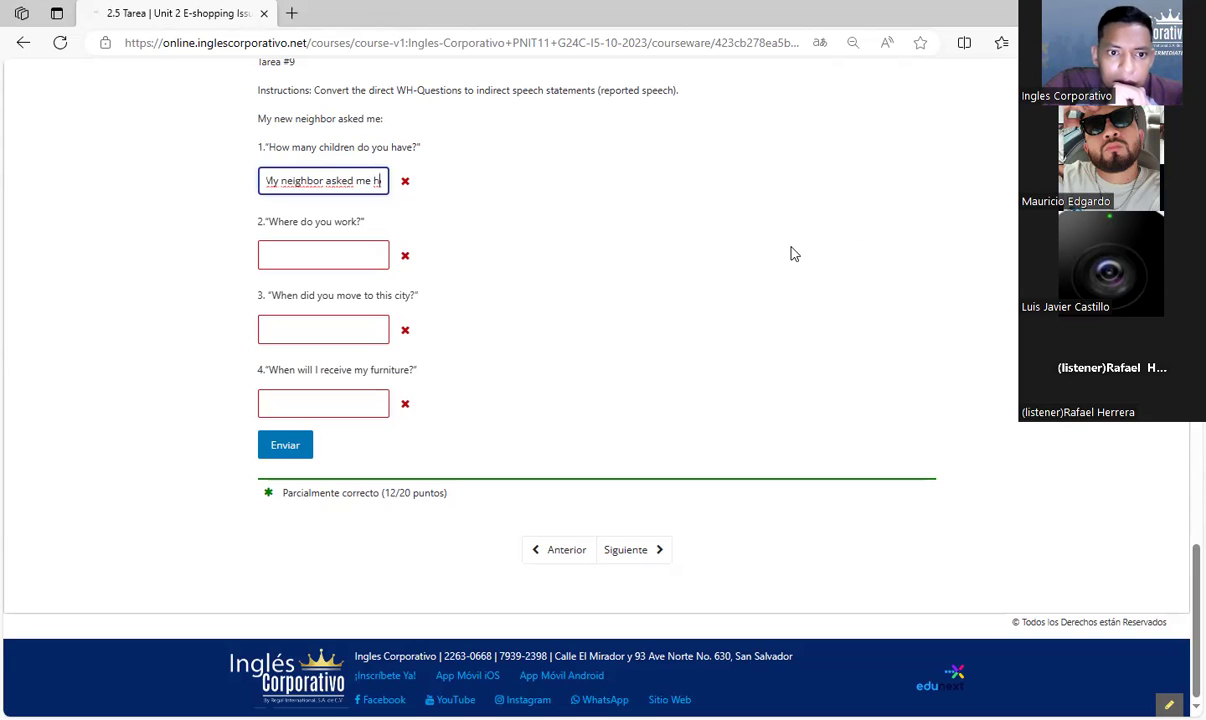
pyautogui.press('Right')
pyautogui.press('Right')
pyautogui.press('Right')
pyautogui.press('Right')
pyautogui.press('Right')
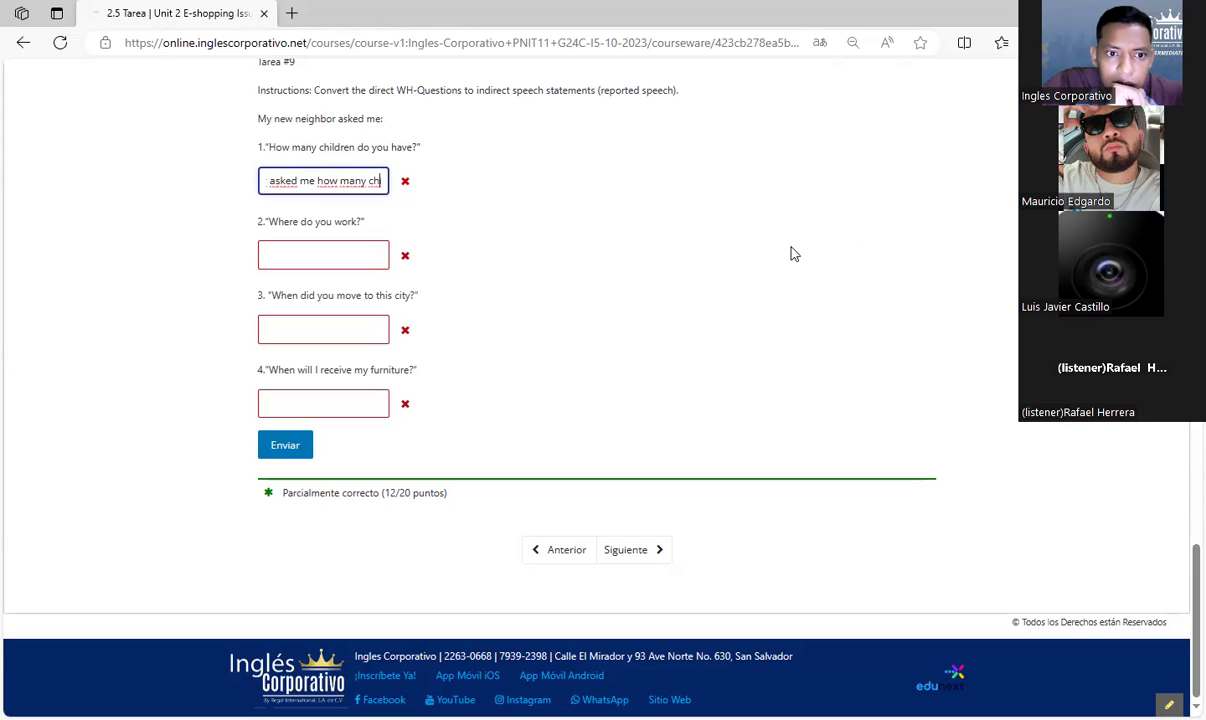
pyautogui.press('Right')
pyautogui.press('Right')
pyautogui.press('Right')
pyautogui.press('Right')
pyautogui.press('Right')
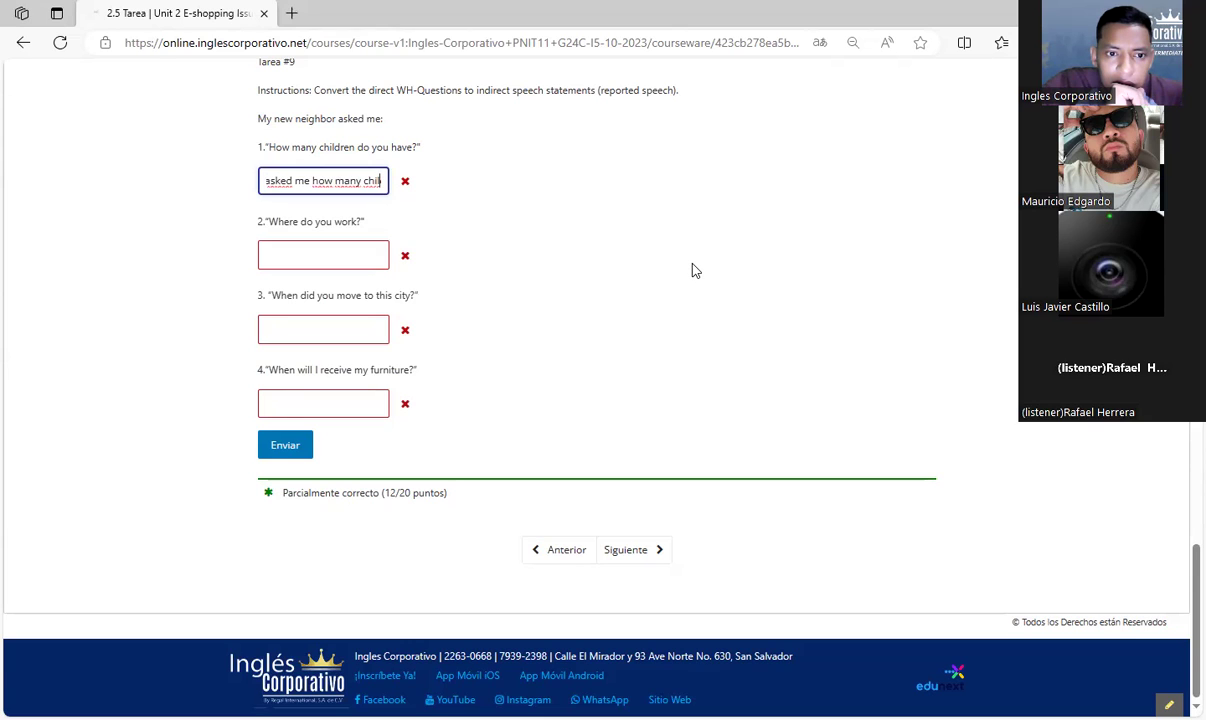
pyautogui.press('Right')
pyautogui.press('Right')
pyautogui.press('Right')
pyautogui.press('Right')
pyautogui.press('Right')
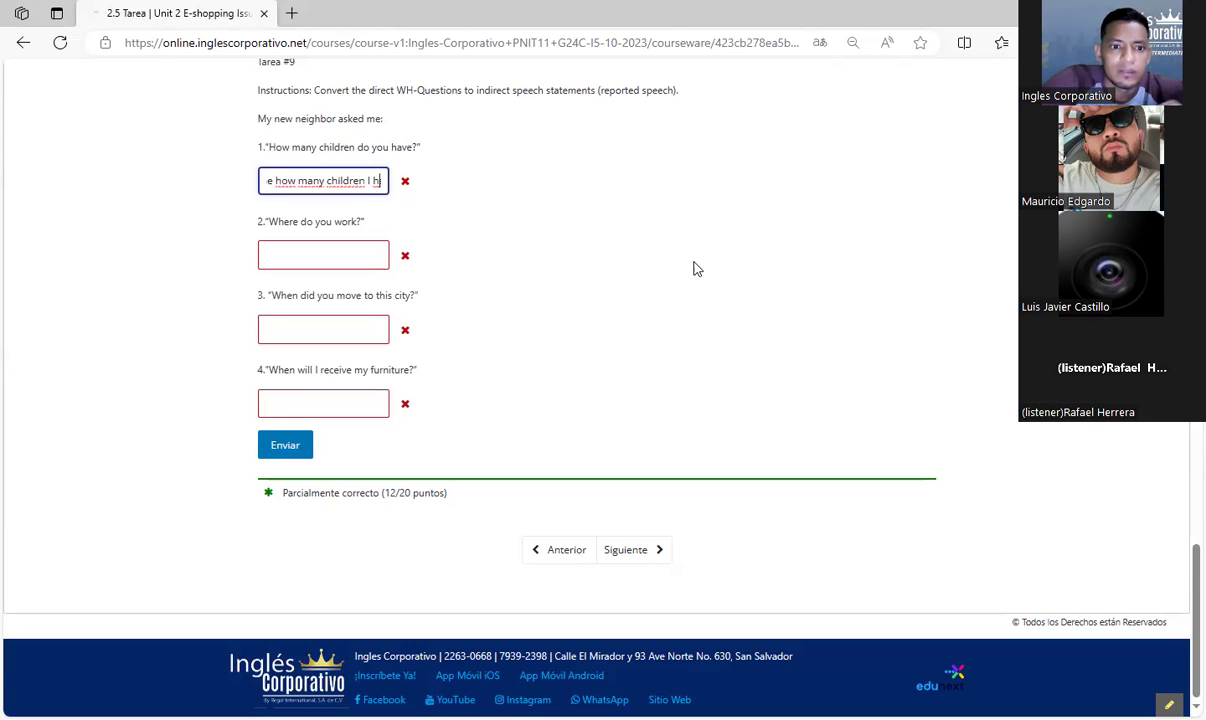
pyautogui.press('Right')
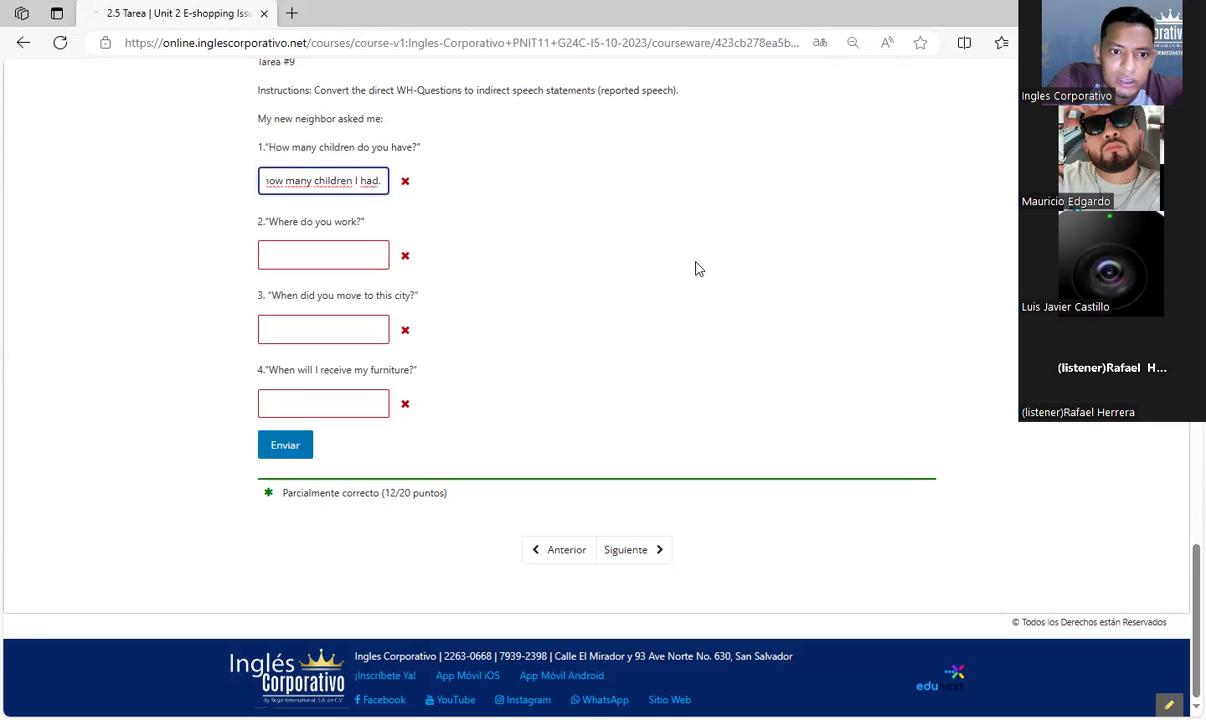
pyautogui.write('.')
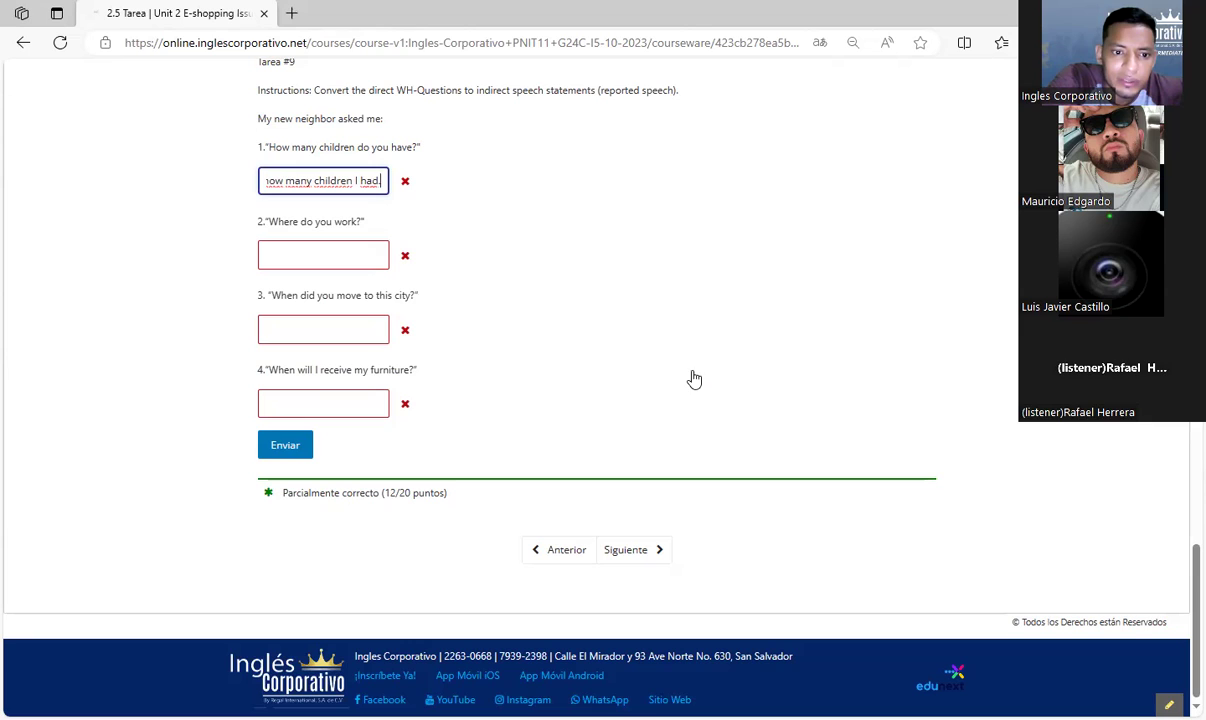
# Insert "new" before "neighbor" in the question 1 answer of Tarea #9 and resubmit the task.
pyautogui.press('Left')
pyautogui.press('Left')
pyautogui.press('Left')
pyautogui.press('Left')
pyautogui.press('Left')
pyautogui.press('Left')
pyautogui.press('Left')
pyautogui.press('Left')
pyautogui.press('Left')
pyautogui.press('Left')
pyautogui.press('Left')
pyautogui.press('Left')
pyautogui.press('Left')
pyautogui.press('Left')
pyautogui.press('Left')
pyautogui.press('Left')
pyautogui.press('Left')
pyautogui.press('Left')
pyautogui.press('Left')
pyautogui.press('Left')
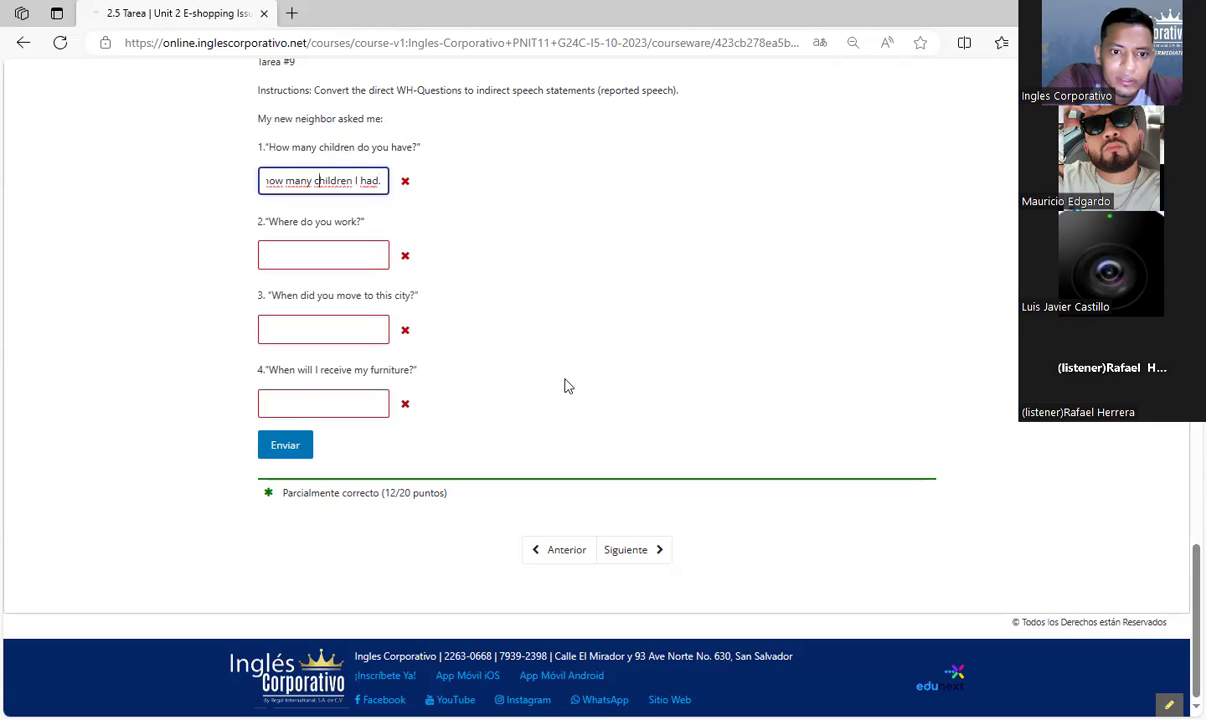
pyautogui.press('Left')
pyautogui.press('Left')
pyautogui.press('Left')
pyautogui.press('Left')
pyautogui.press('Left')
pyautogui.press('Left')
pyautogui.press('Left')
pyautogui.press('Left')
pyautogui.press('Left')
pyautogui.press('Left')
pyautogui.press('Left')
pyautogui.press('Left')
pyautogui.press('Left')
pyautogui.press('Left')
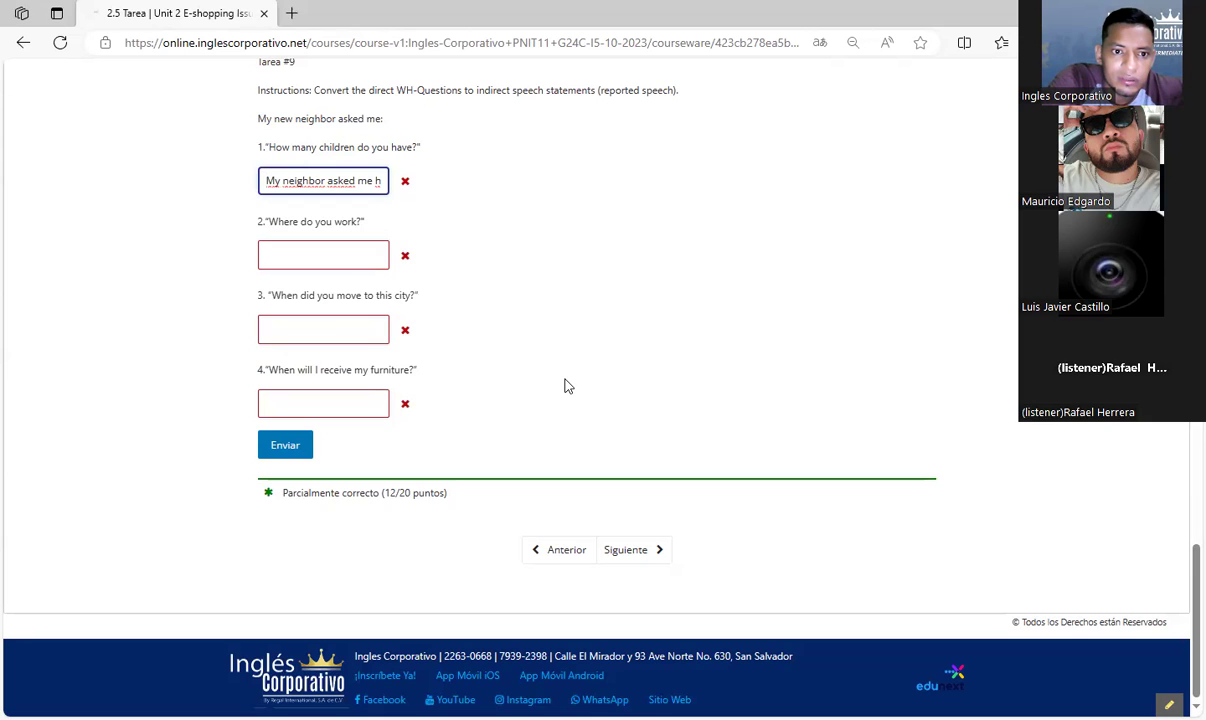
pyautogui.click(268, 177)
pyautogui.press('Escape')
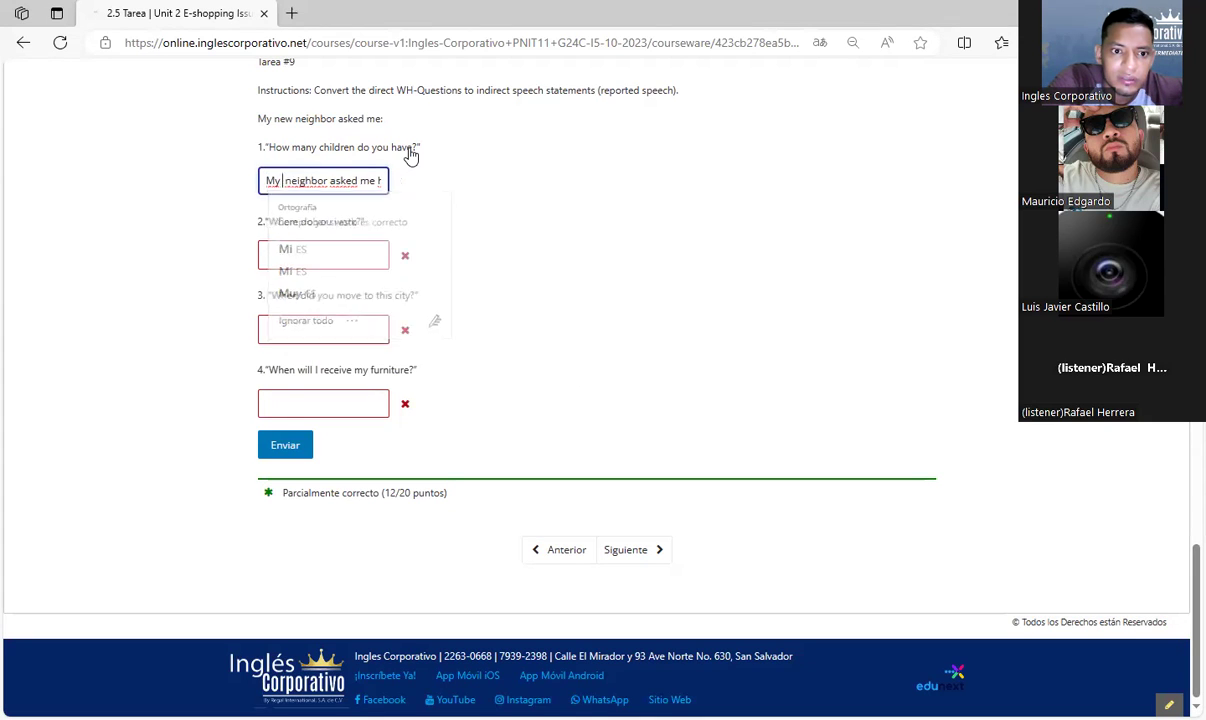
pyautogui.write('new')
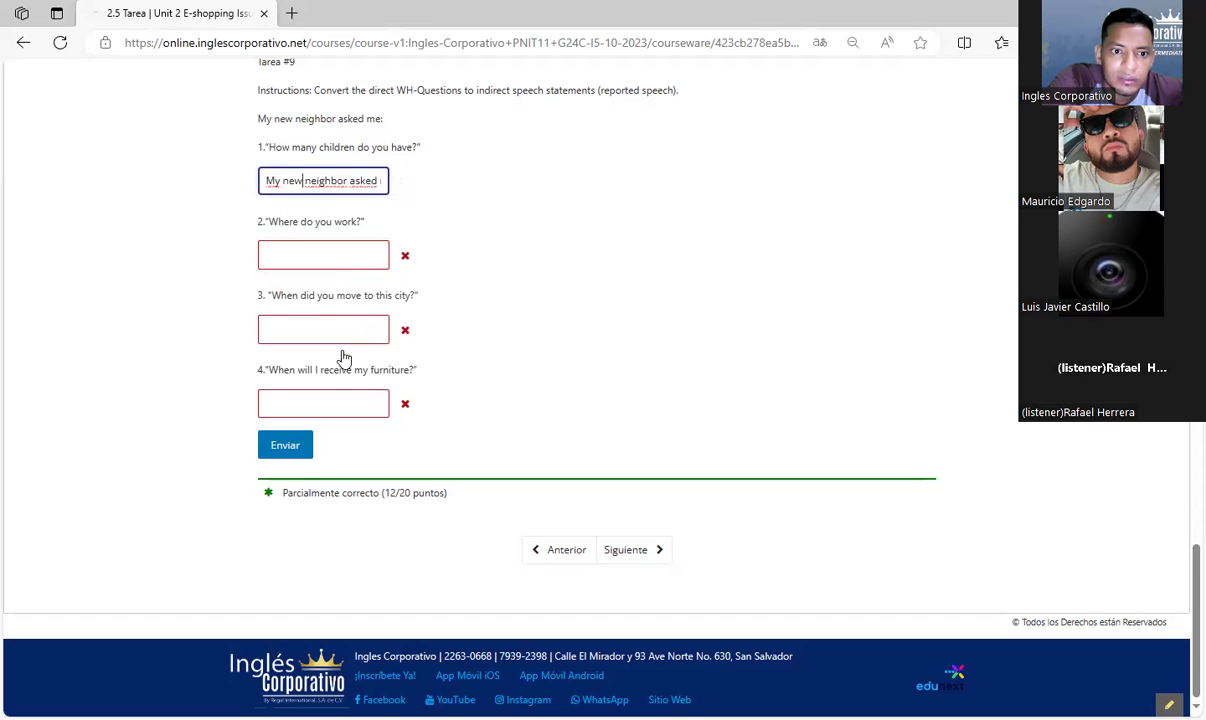
pyautogui.click(292, 449)
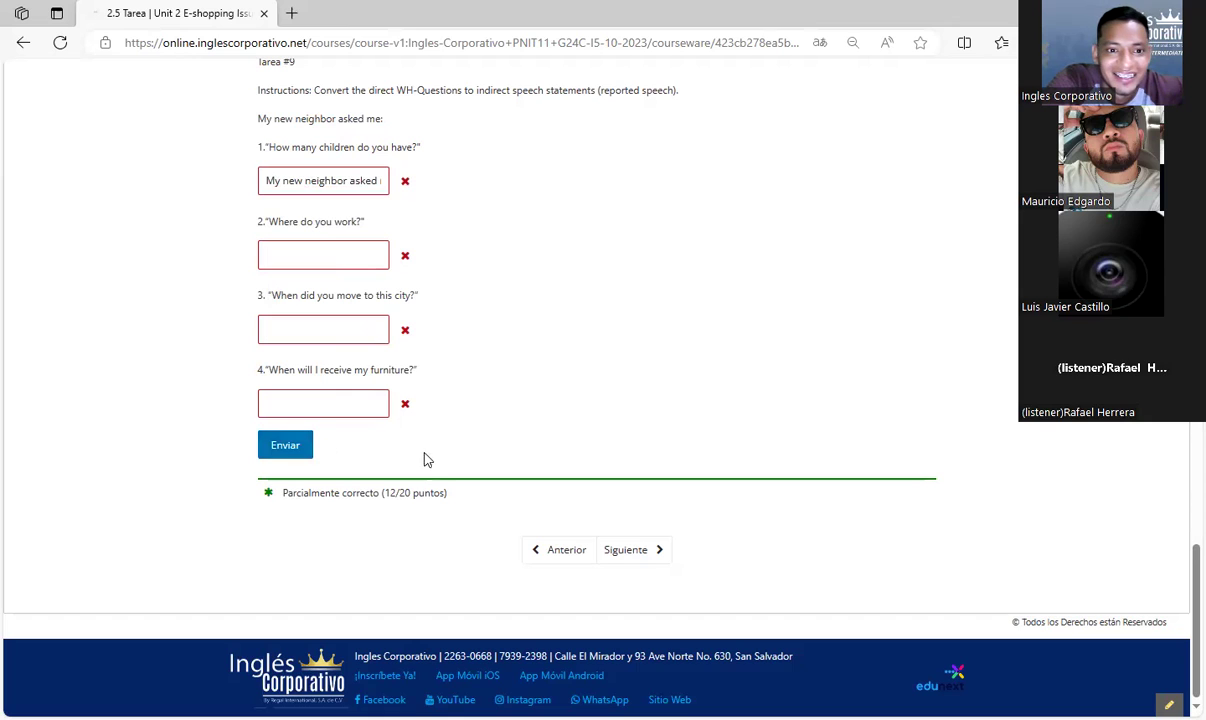
# Clear the question 1 answer, rewrite it as "My new neighbor asked me how many children I had." and resubmit the task.
pyautogui.click(305, 181)
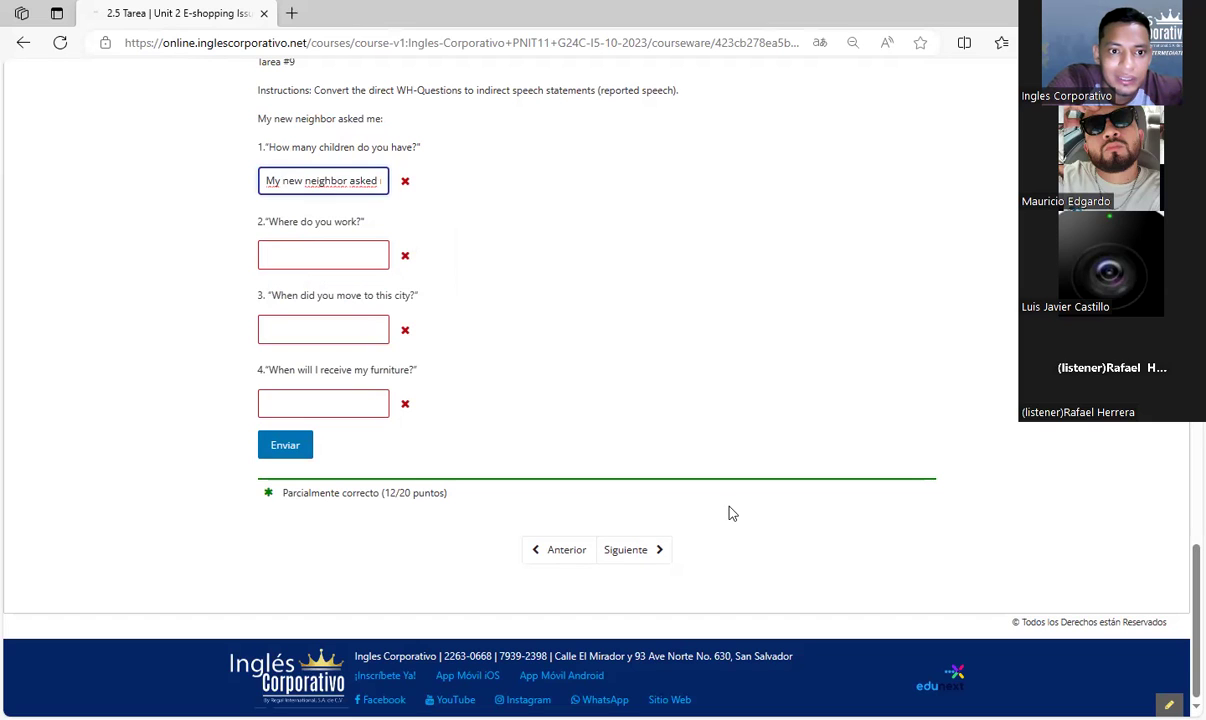
pyautogui.moveTo(264, 180); pyautogui.dragTo(559, 195)
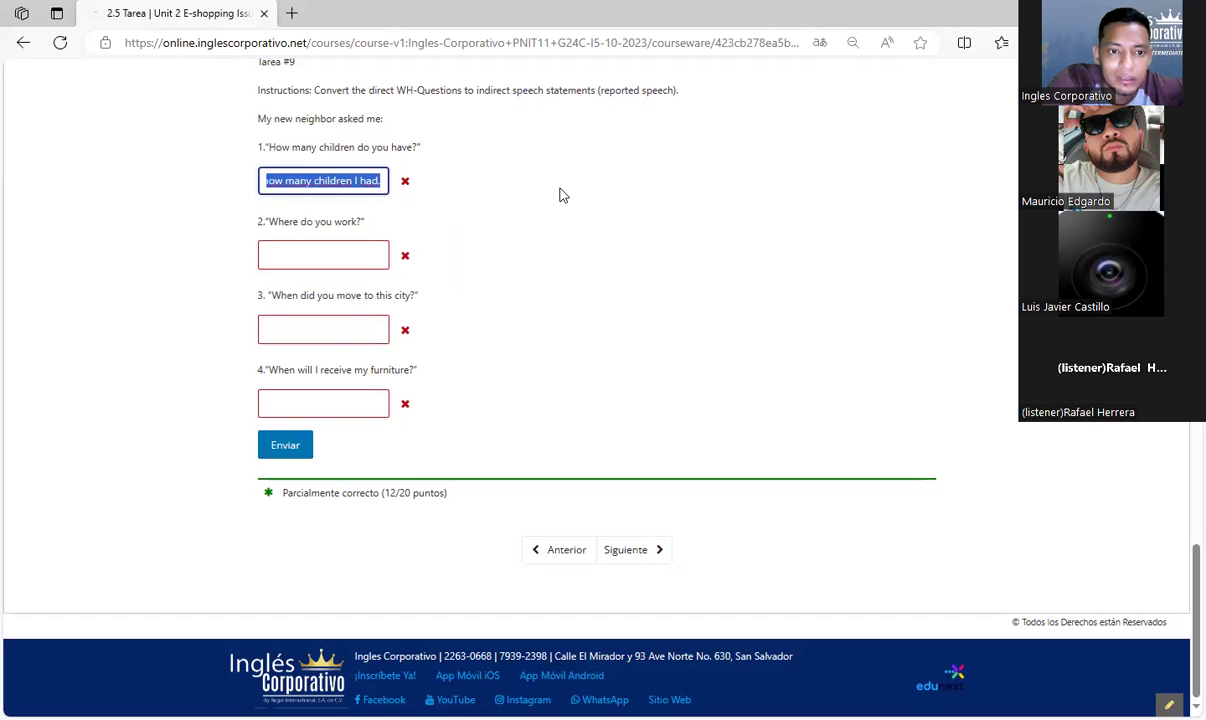
pyautogui.press('BackSpace')
pyautogui.click(299, 183)
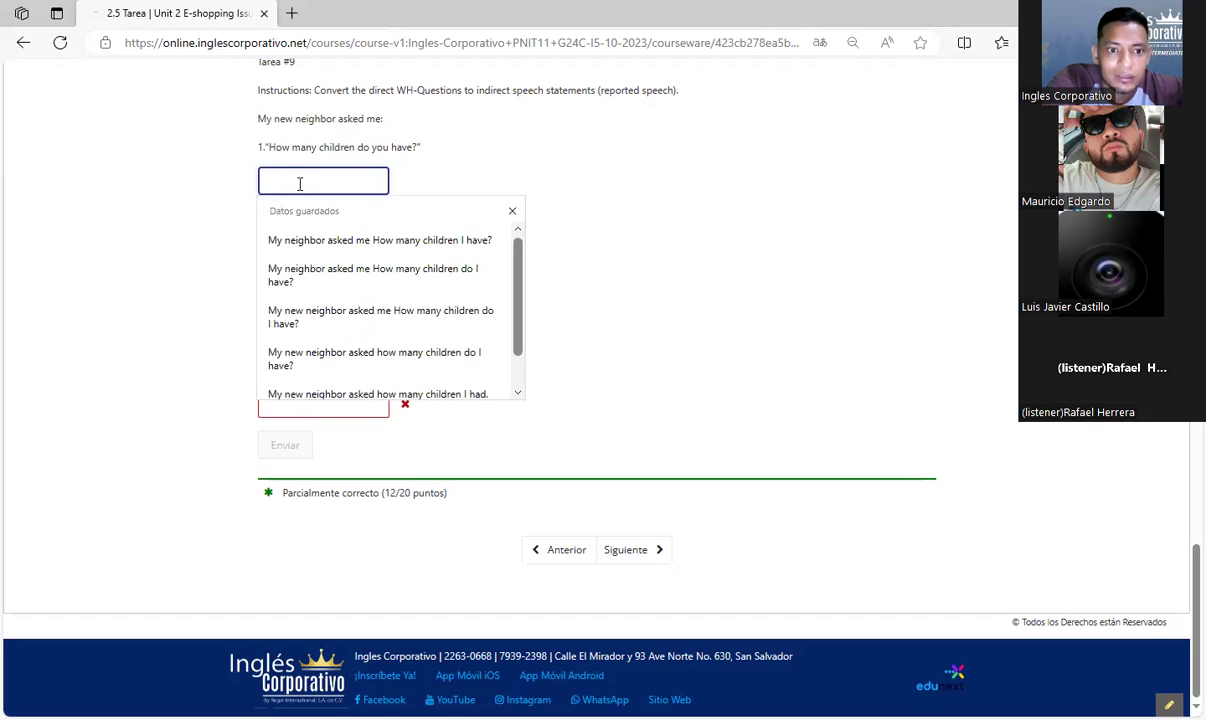
pyautogui.write('M')
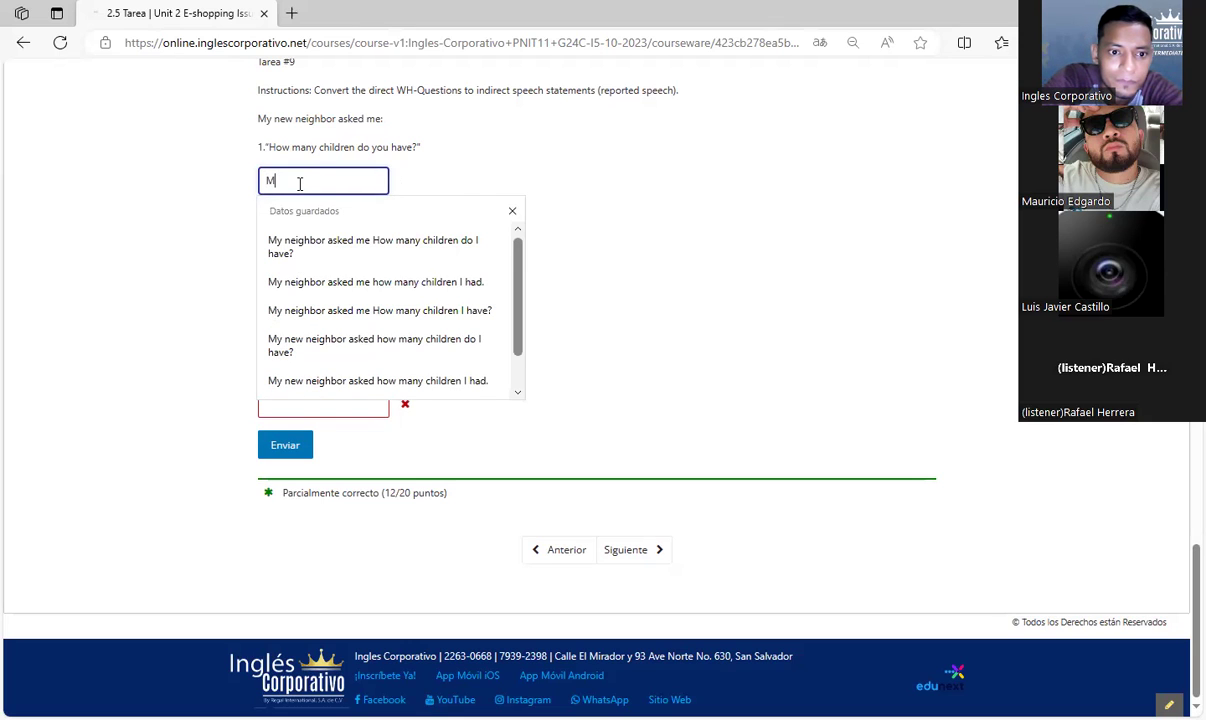
pyautogui.write('y new neighb')
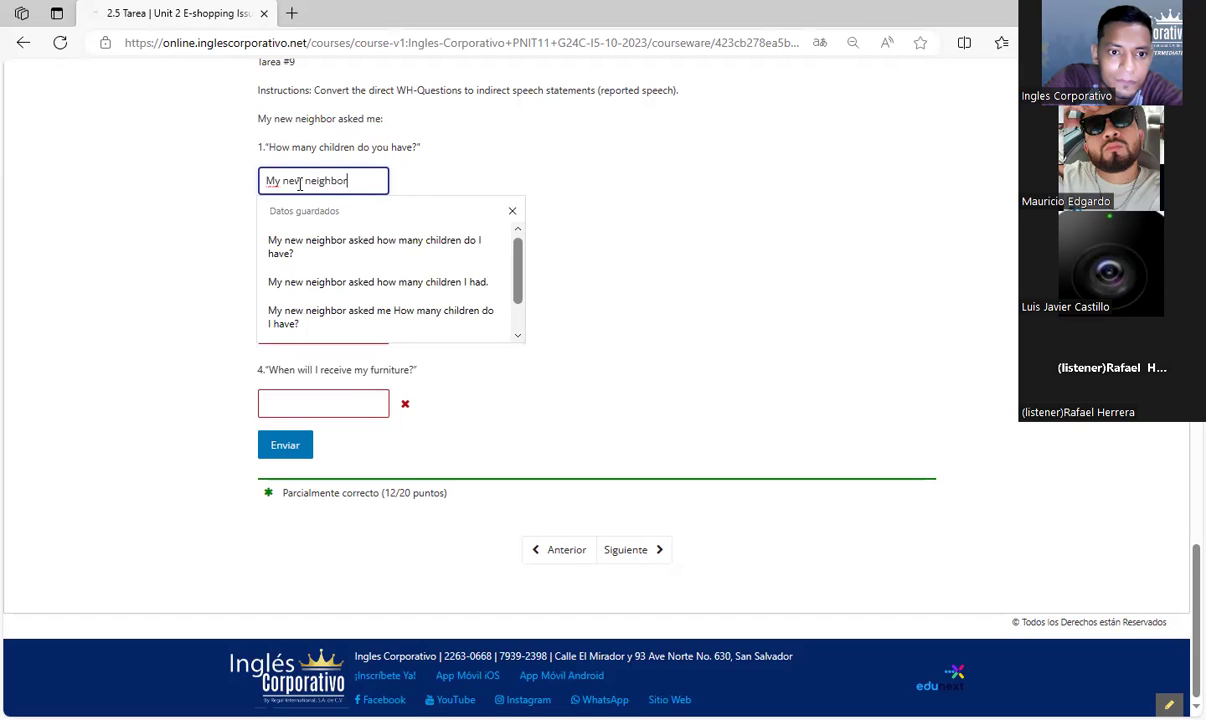
pyautogui.write('or a')
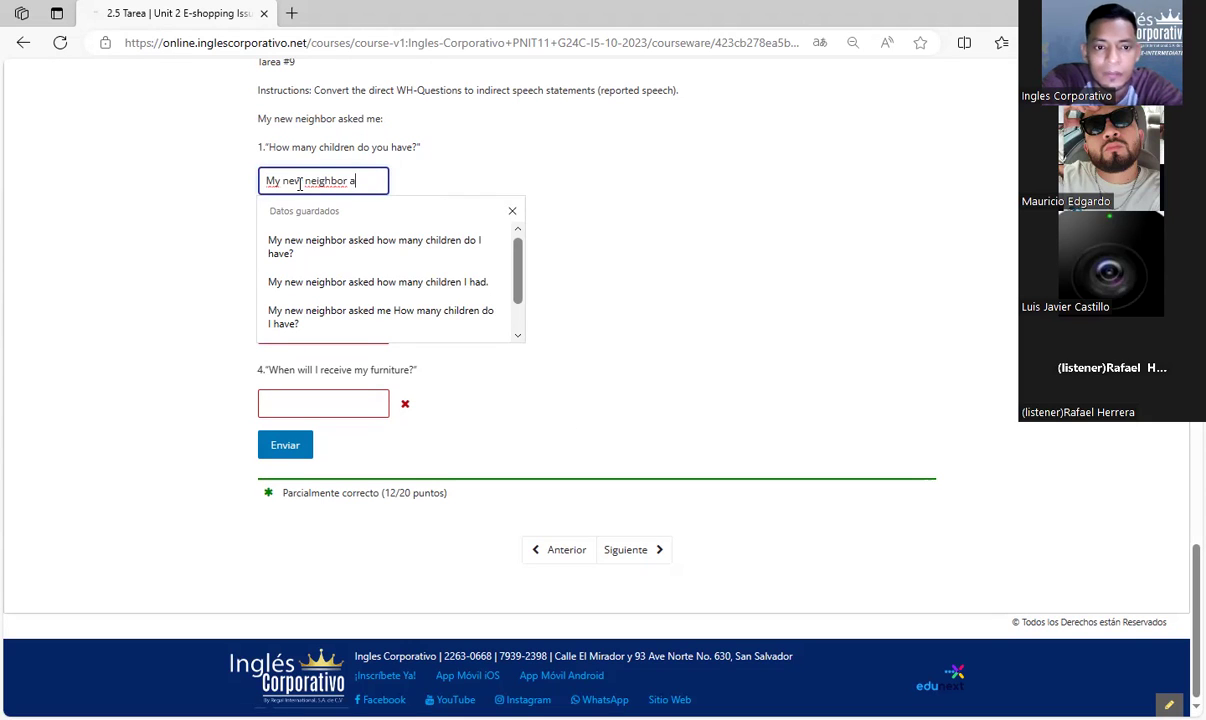
pyautogui.write('sked me ho')
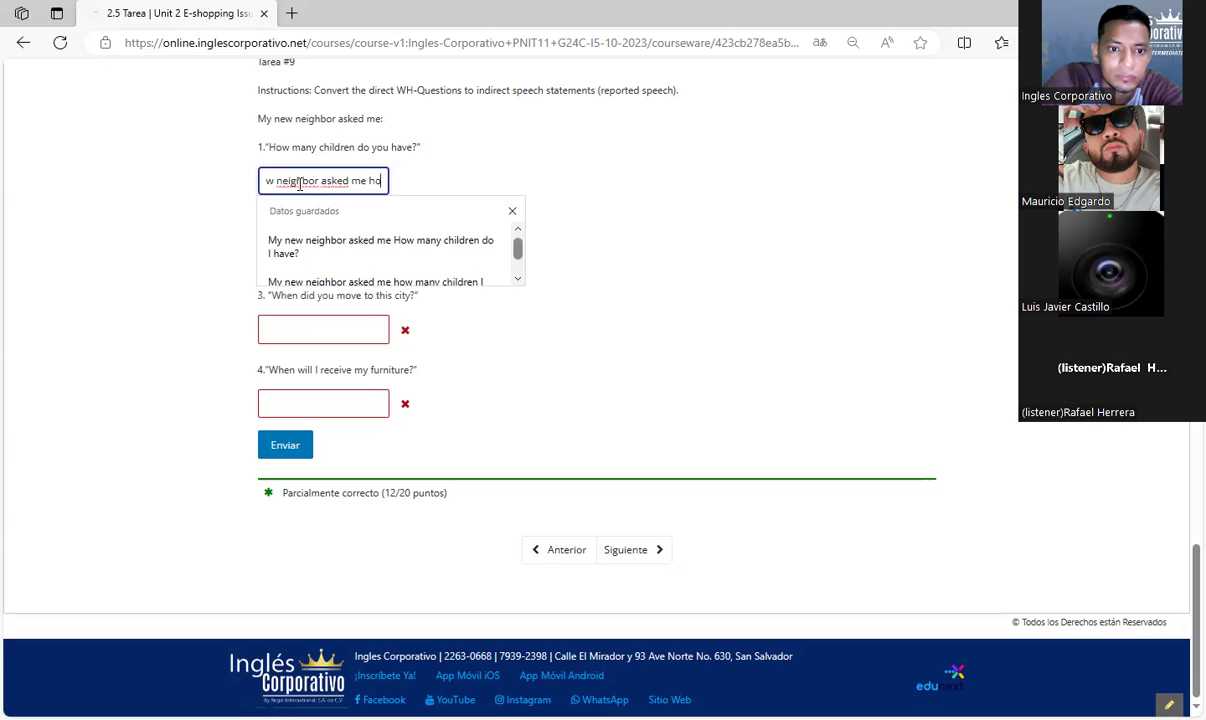
pyautogui.write('w many c')
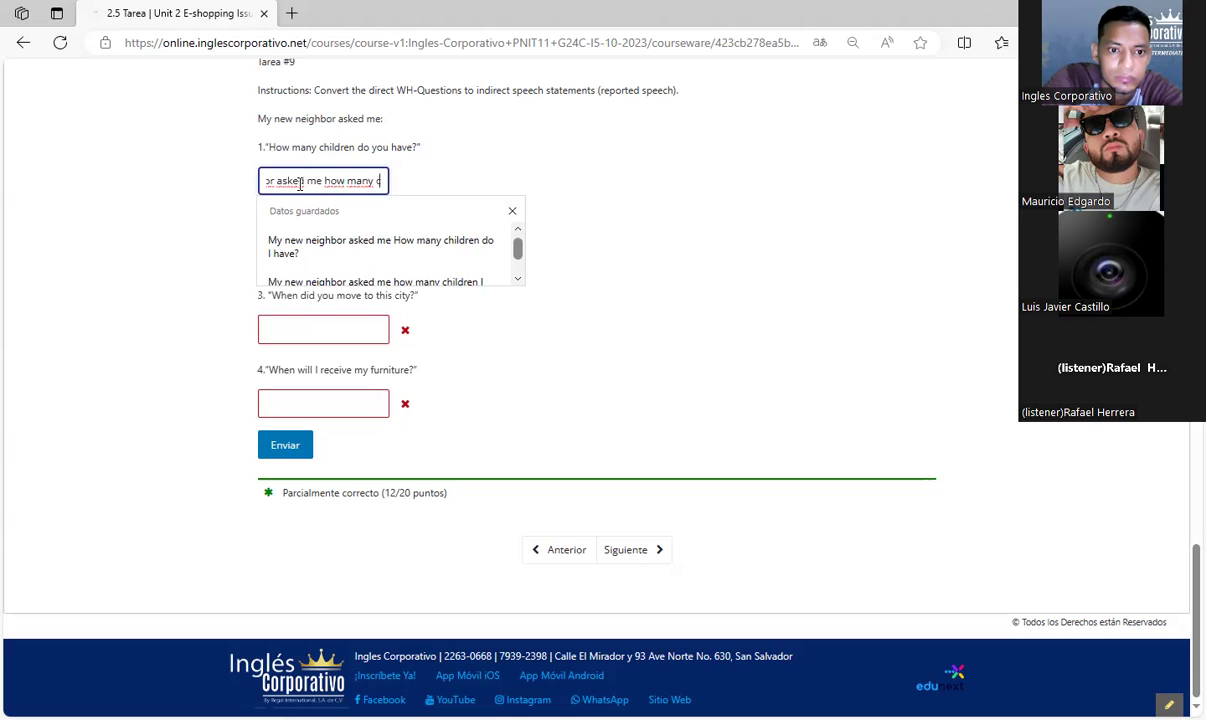
pyautogui.write('hild')
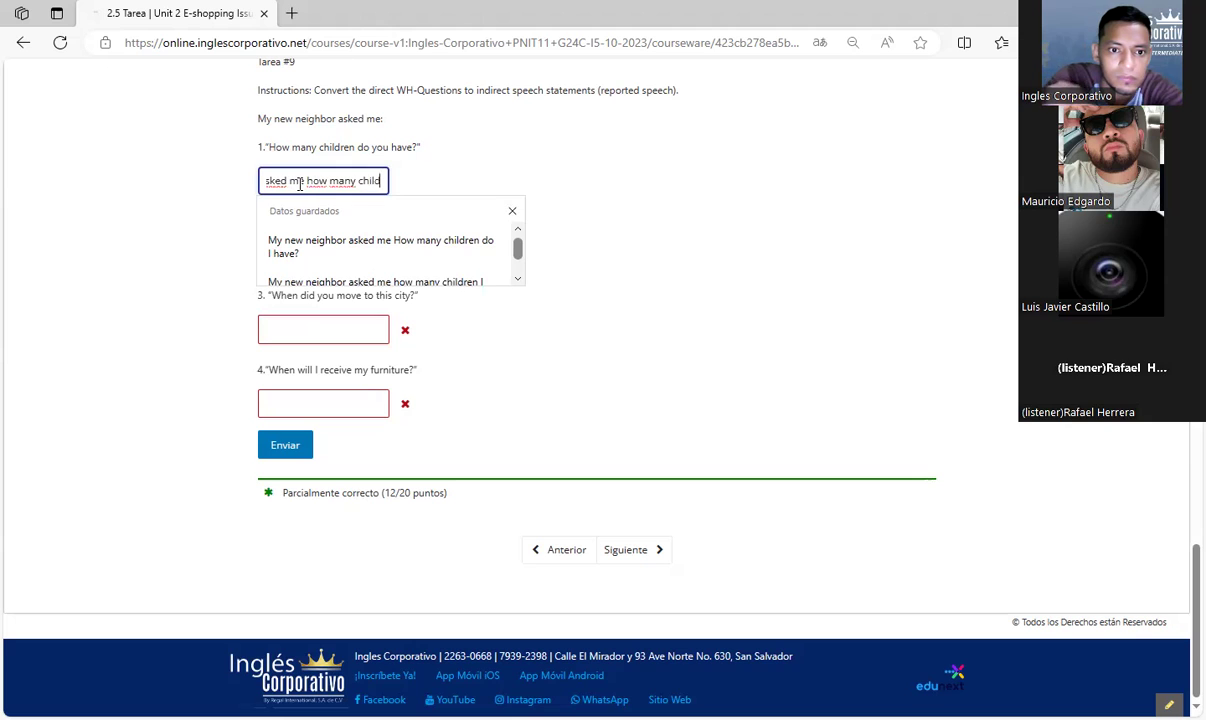
pyautogui.write('ren')
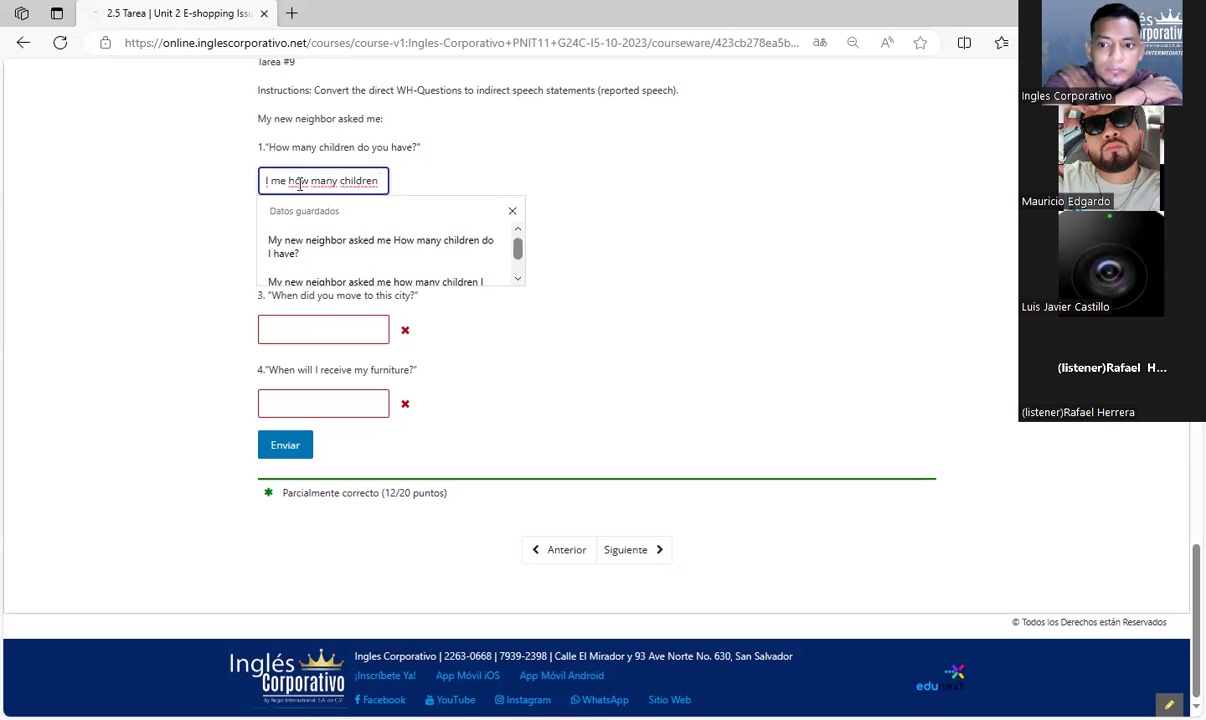
pyautogui.write(' d')
pyautogui.press('BackSpace')
pyautogui.press('BackSpace')
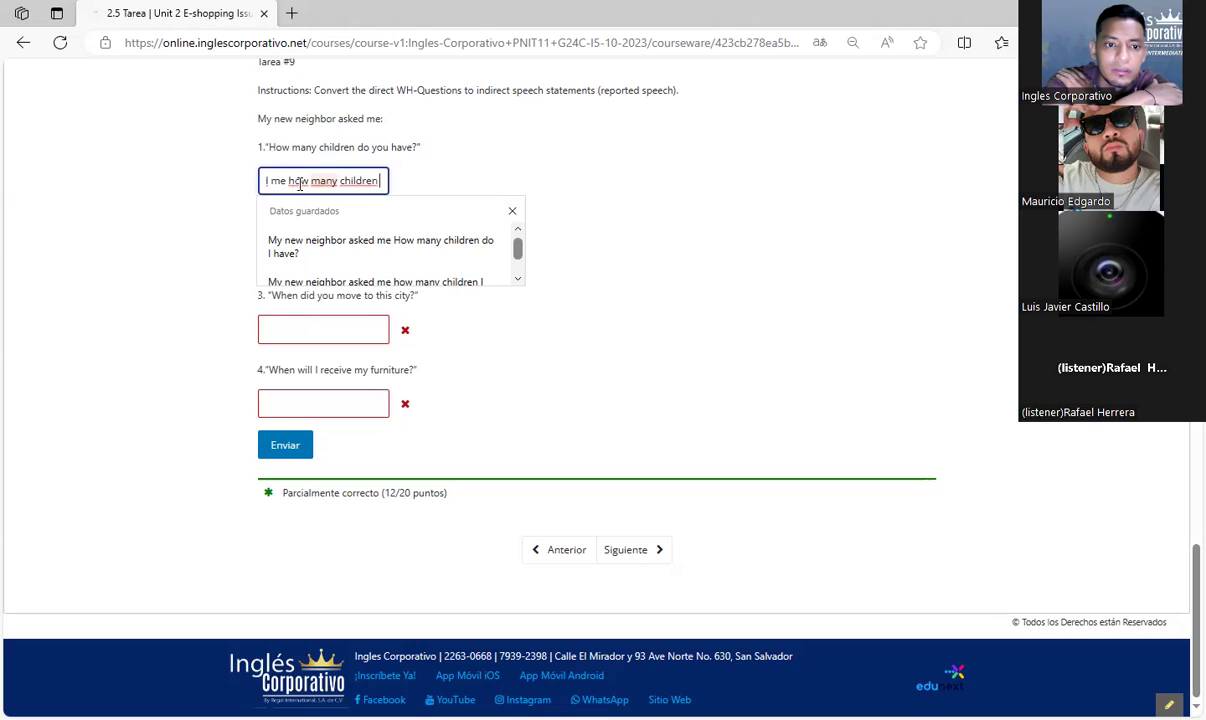
pyautogui.write('I had')
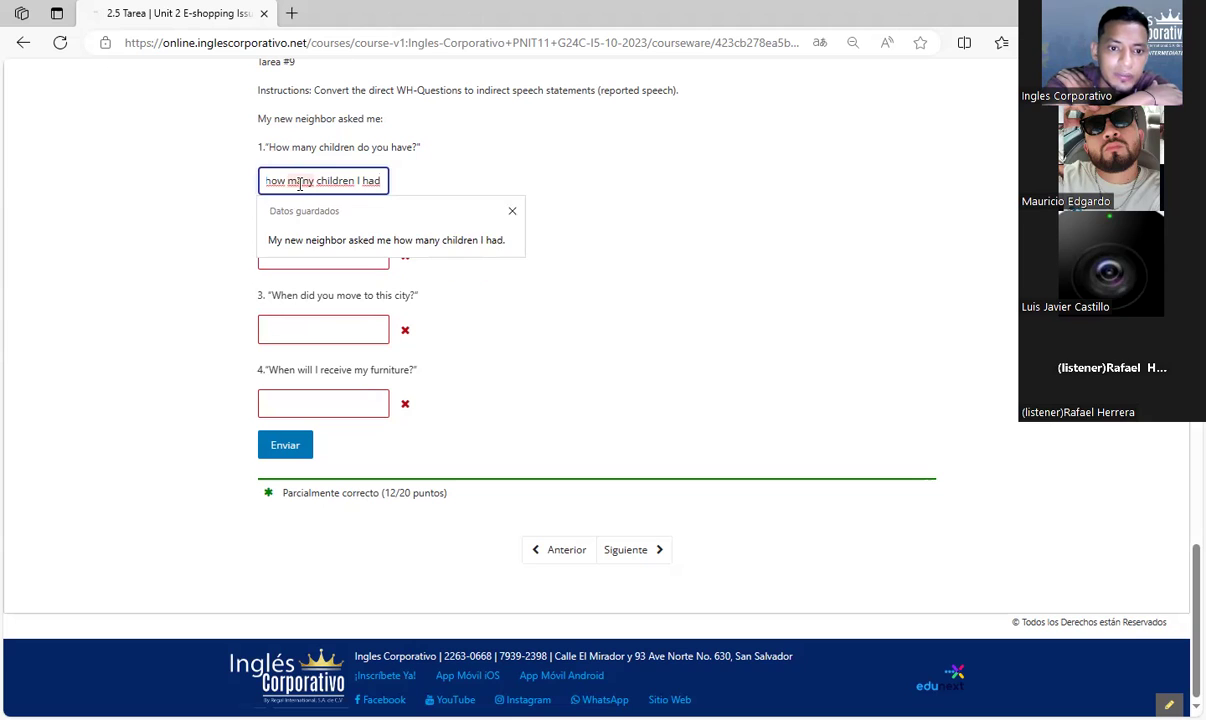
pyautogui.press('Escape')
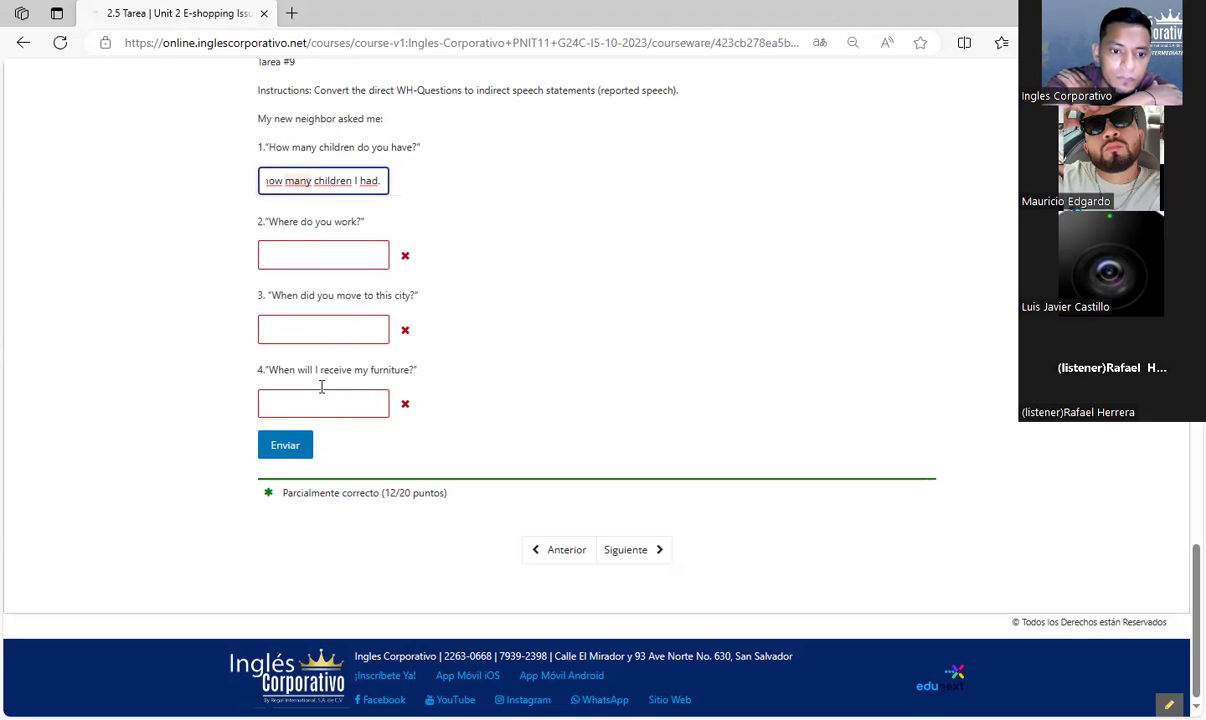
pyautogui.click(294, 455)
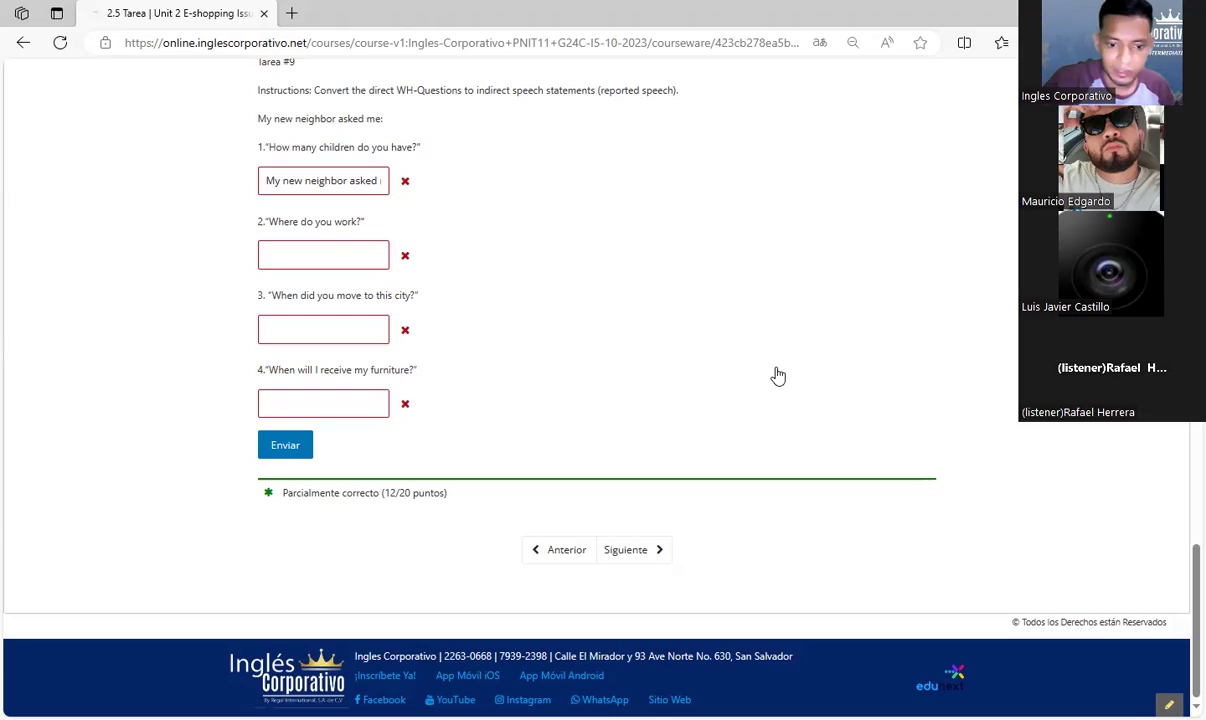
# Open 2.8 Tarea in the student's course and review the graded matching answers on fees and taxes.
pyautogui.scroll(15, 778, 378)
pyautogui.scroll(-8, 781, 389)
pyautogui.scroll(13, 781, 385)
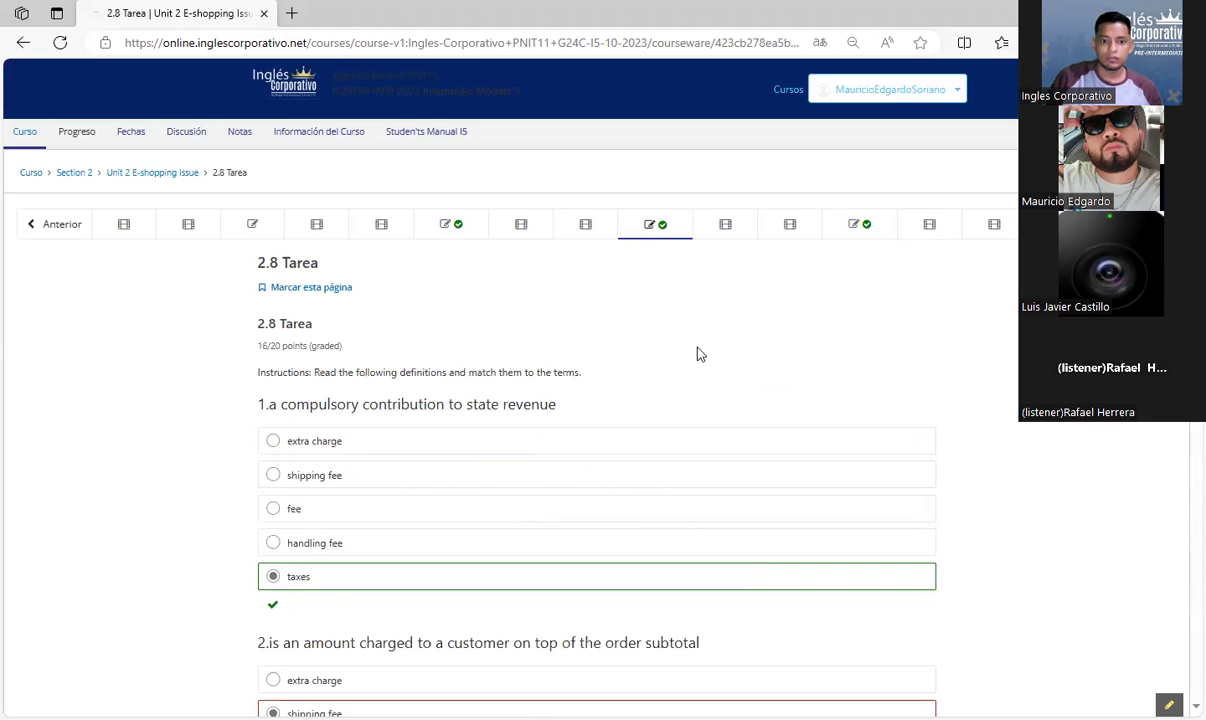
pyautogui.scroll(-7, 700, 360)
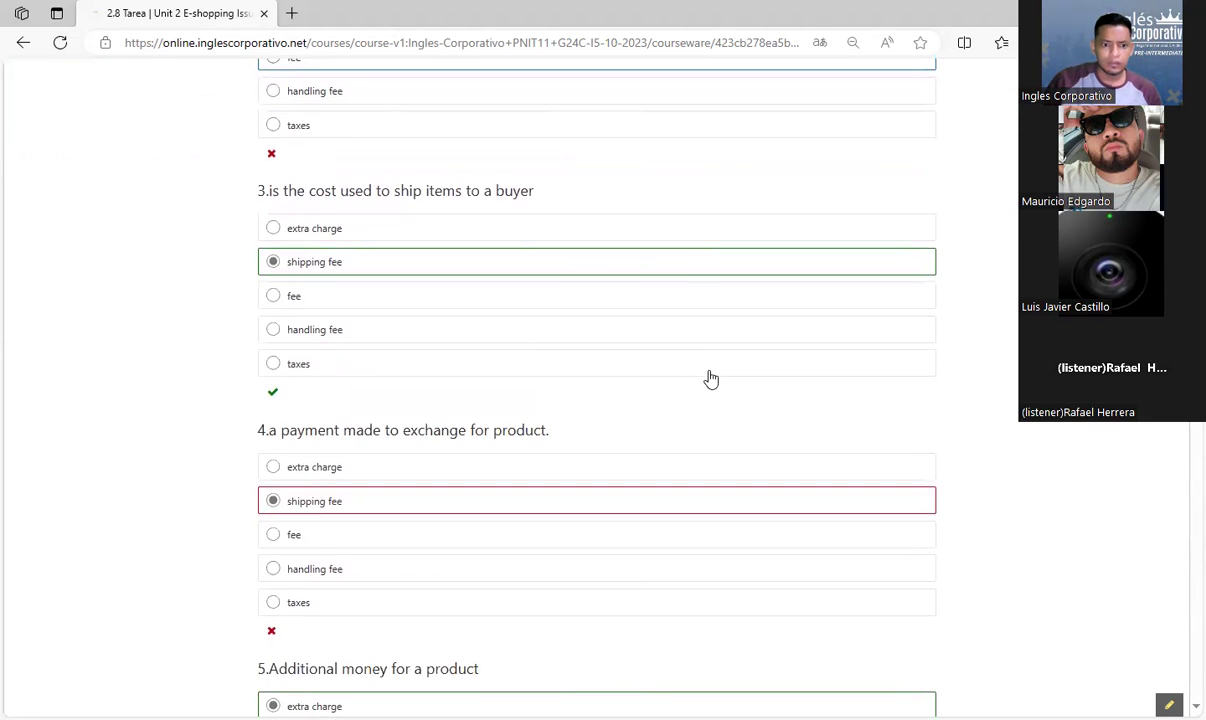
pyautogui.scroll(-5, 618, 522)
pyautogui.scroll(8, 600, 515)
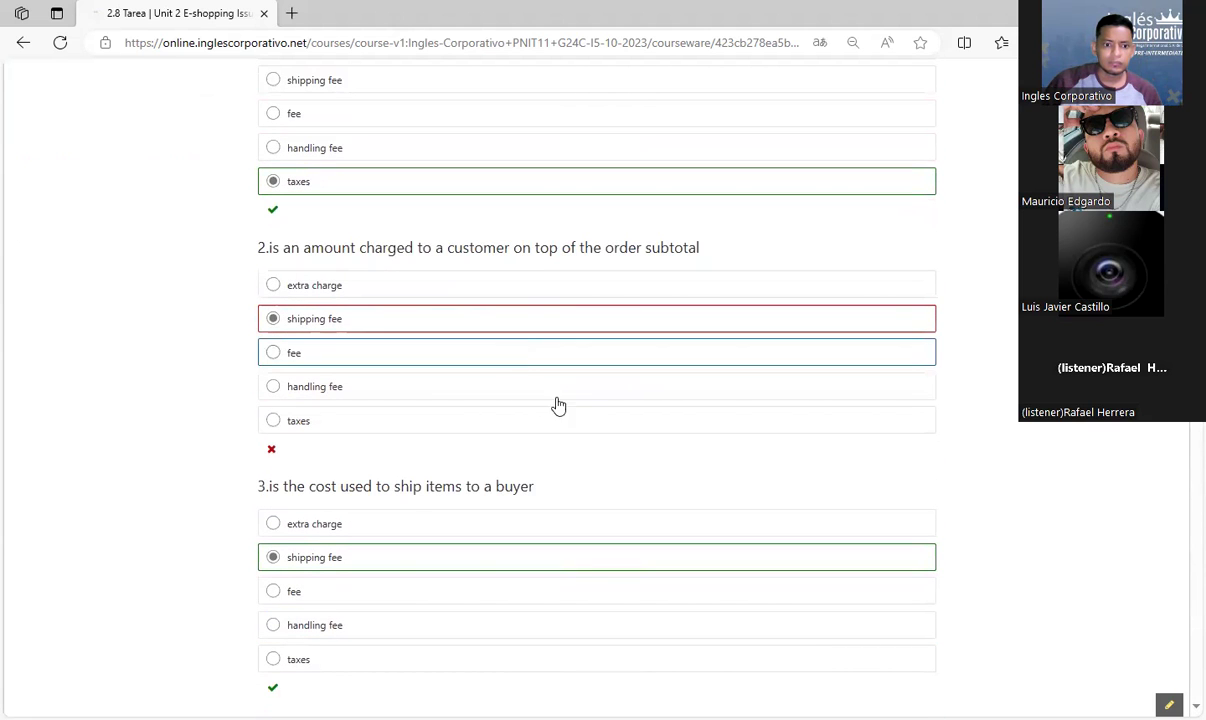
pyautogui.scroll(4, 560, 402)
# Open 2.11 Tarea and 2.14 Tarea in turn and review their graded answers.
pyautogui.click(855, 226)
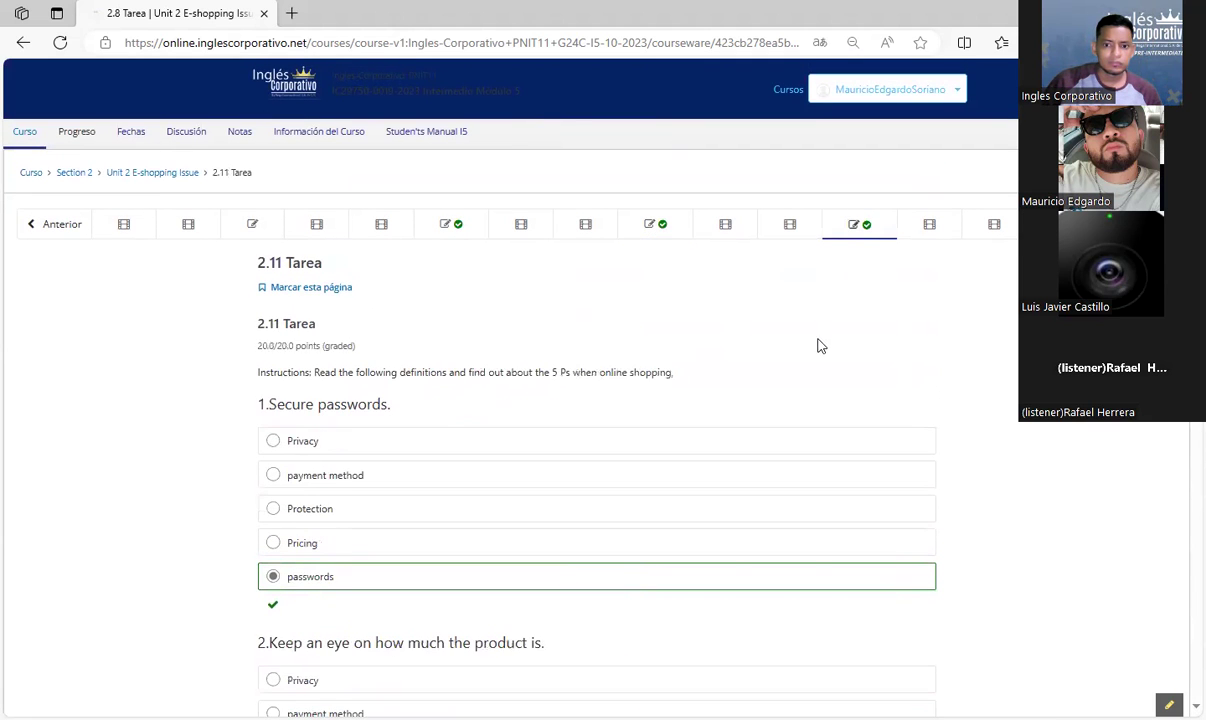
pyautogui.scroll(-8, 821, 371)
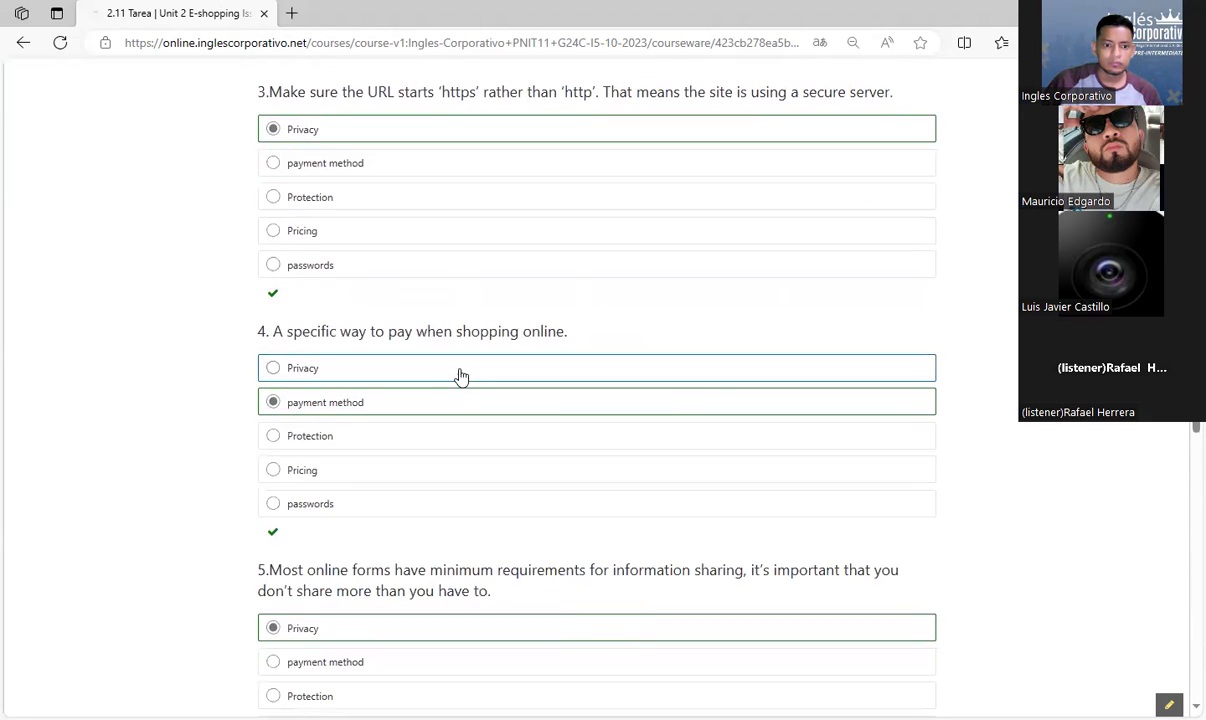
pyautogui.scroll(8, 960, 320)
pyautogui.click(994, 211)
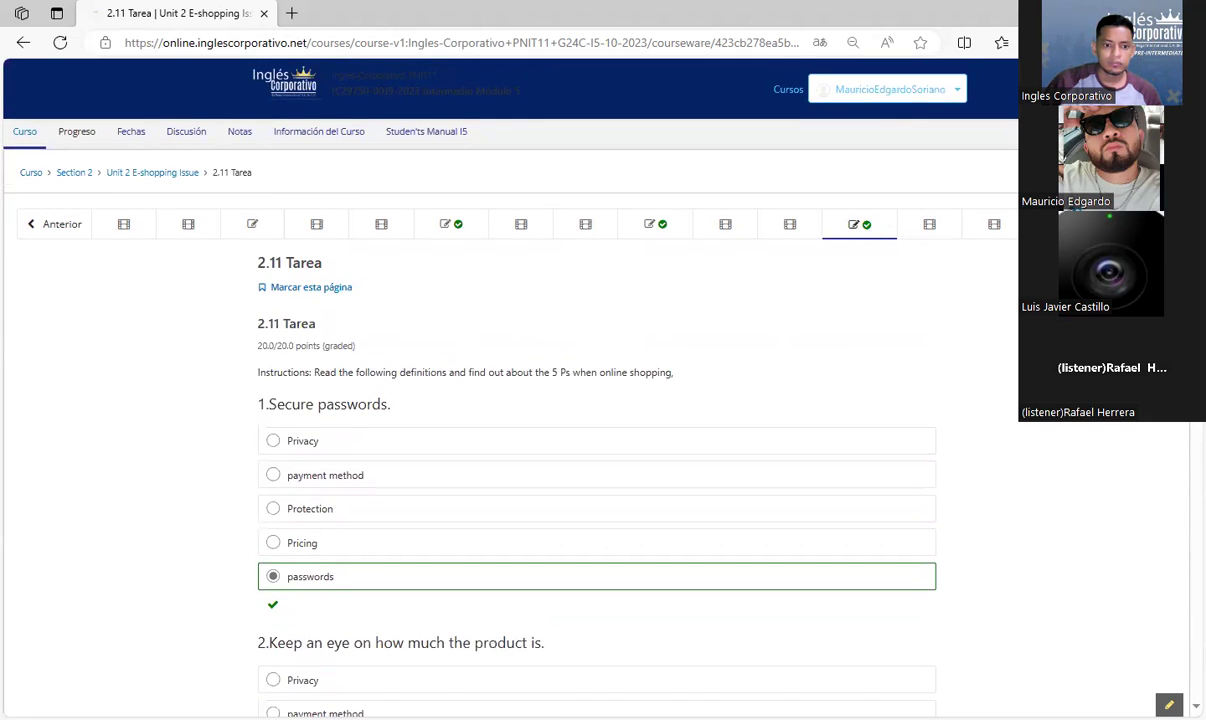
pyautogui.scroll(-3, 835, 372)
pyautogui.scroll(3, 589, 368)
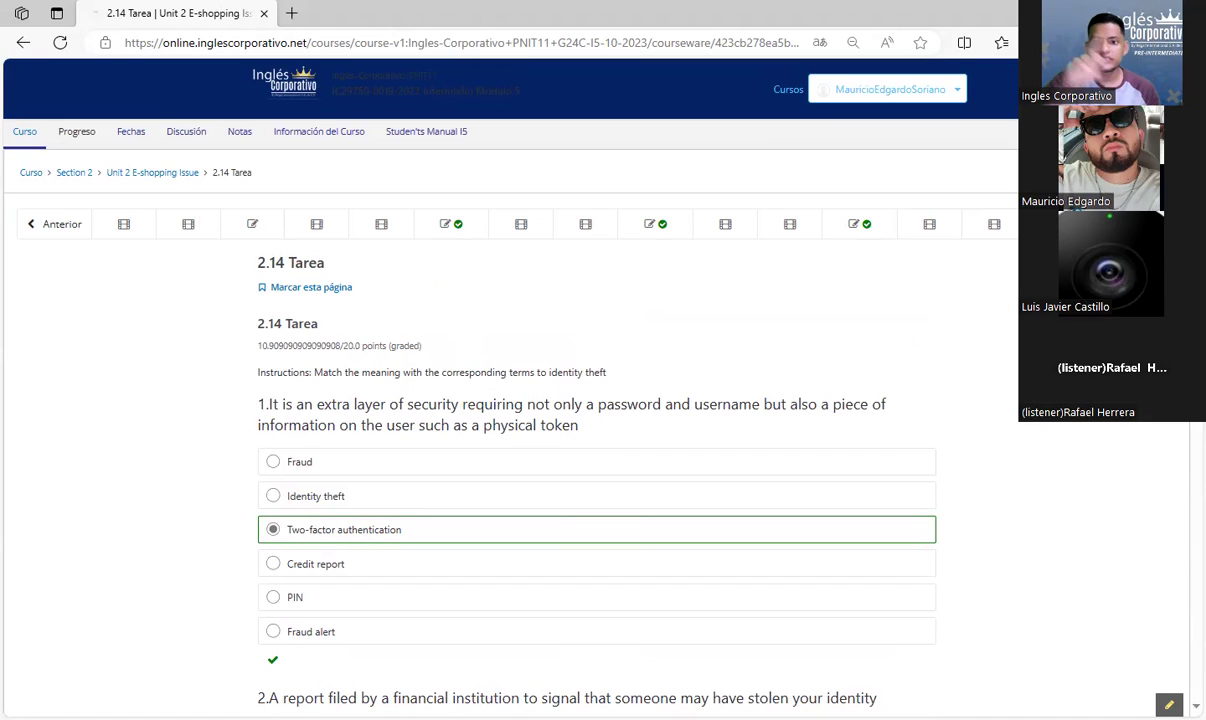
# Open Part 1 of the Midterm and review its graded answers down to the reported speech sentences.
pyautogui.press('F5')
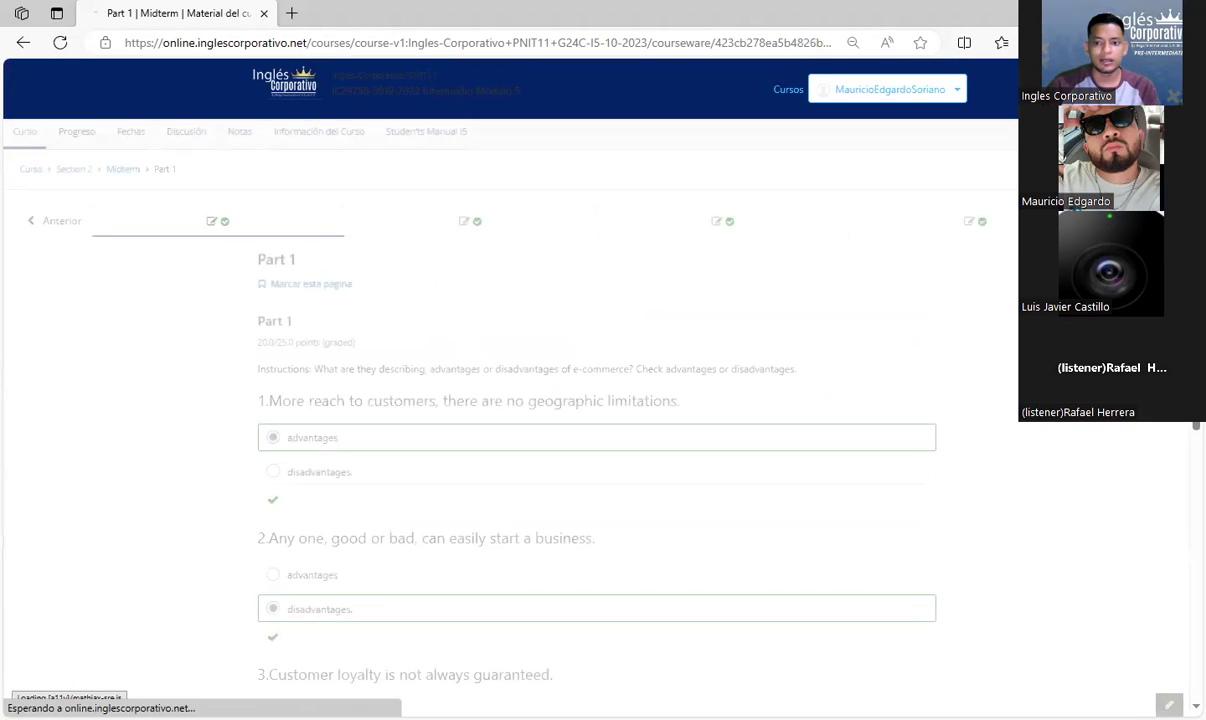
pyautogui.scroll(-2, 684, 448)
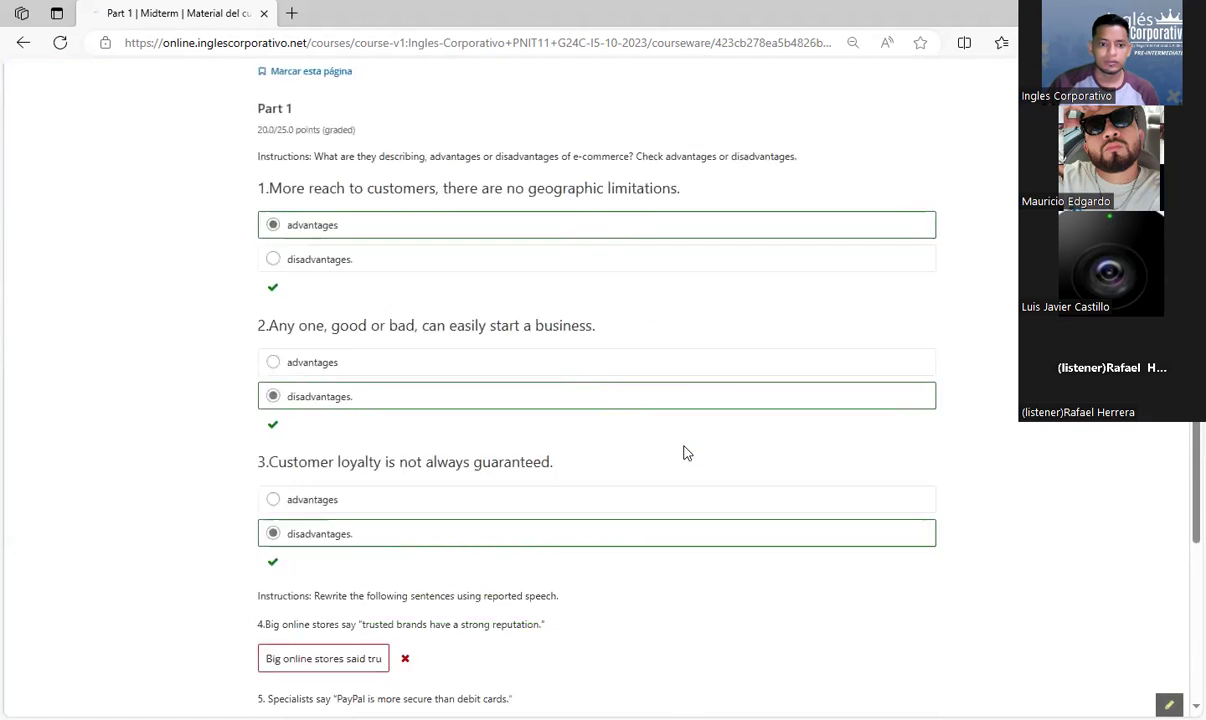
pyautogui.scroll(-3, 684, 453)
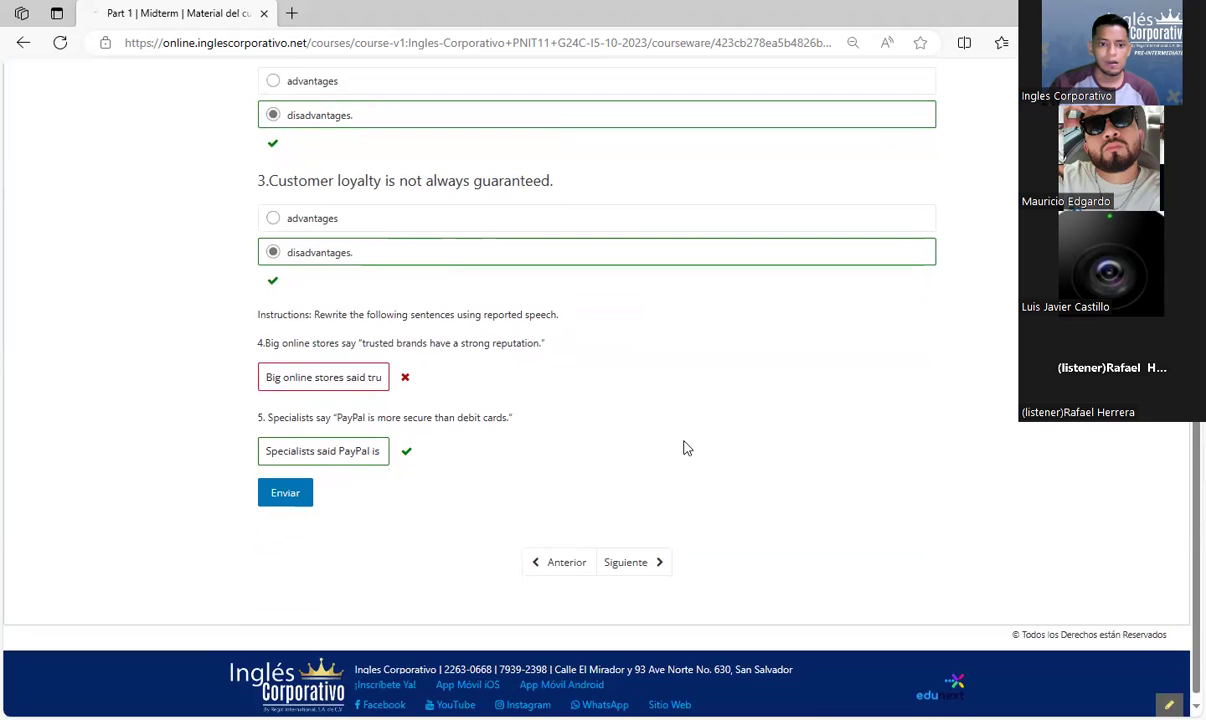
pyautogui.scroll(5, 684, 448)
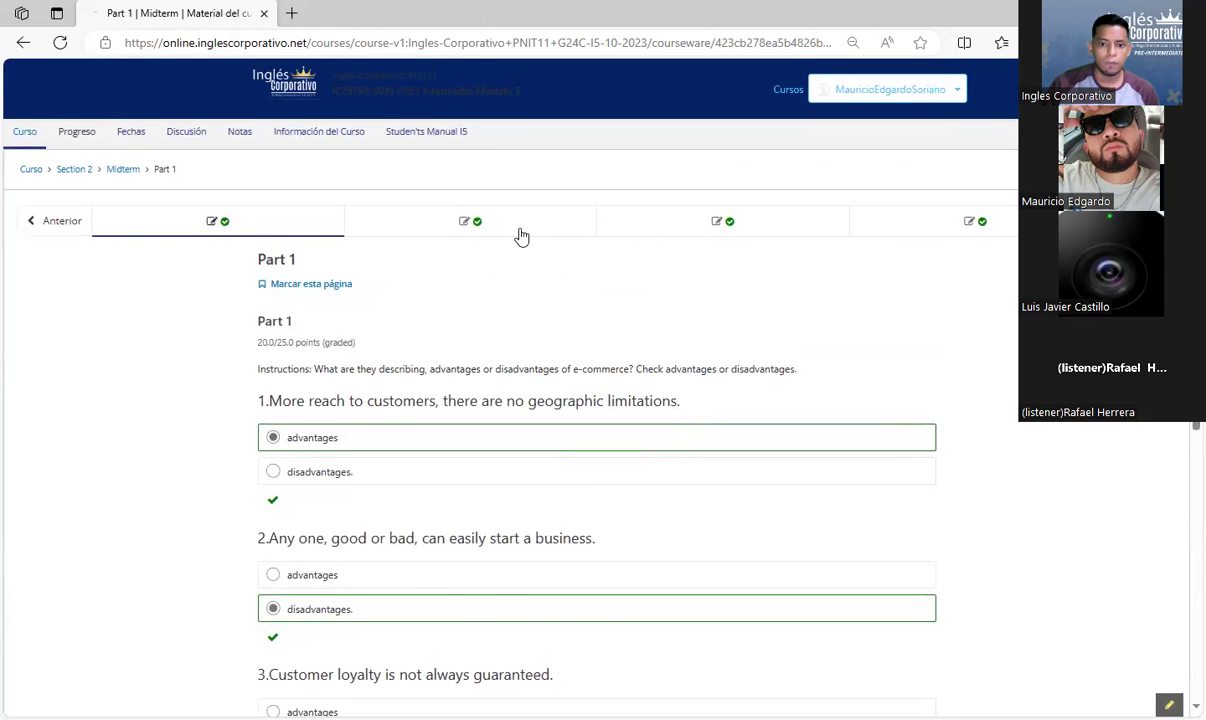
# Open Part 2 of the Midterm and review its definitions and Yes/No reported speech answers.
pyautogui.click(521, 235)
pyautogui.scroll(-5, 600, 364)
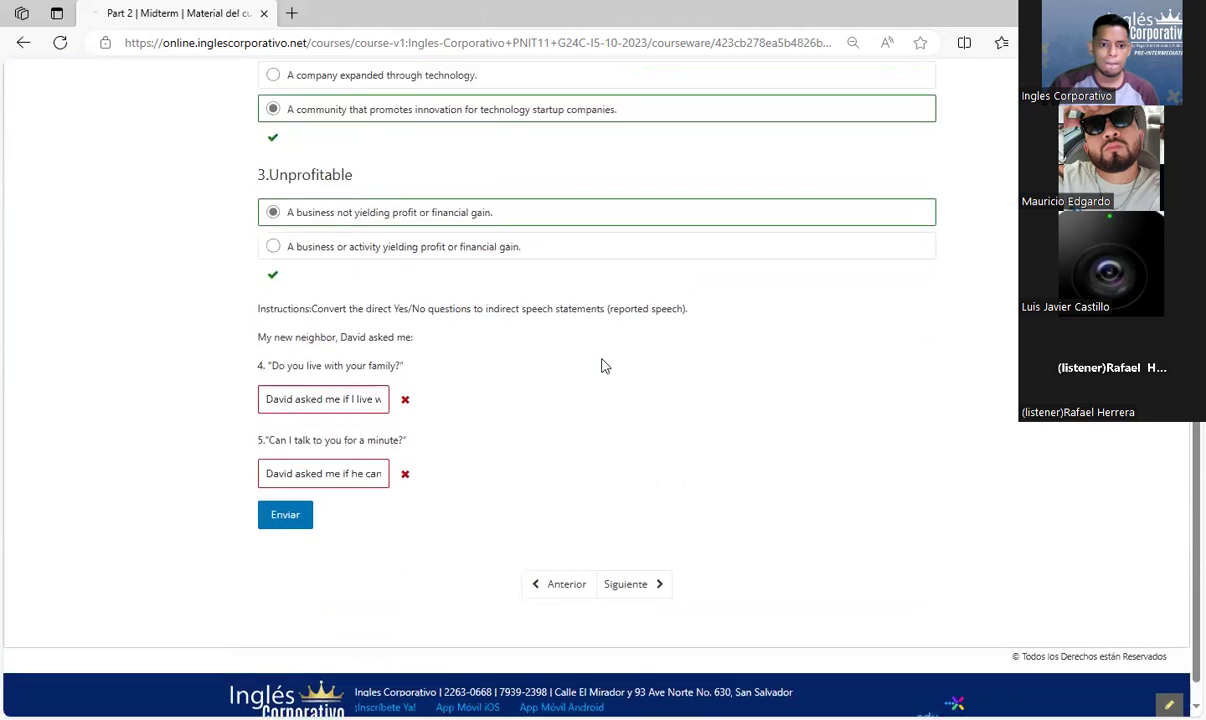
pyautogui.scroll(5, 560, 380)
pyautogui.scroll(-4, 450, 460)
pyautogui.scroll(5, 620, 350)
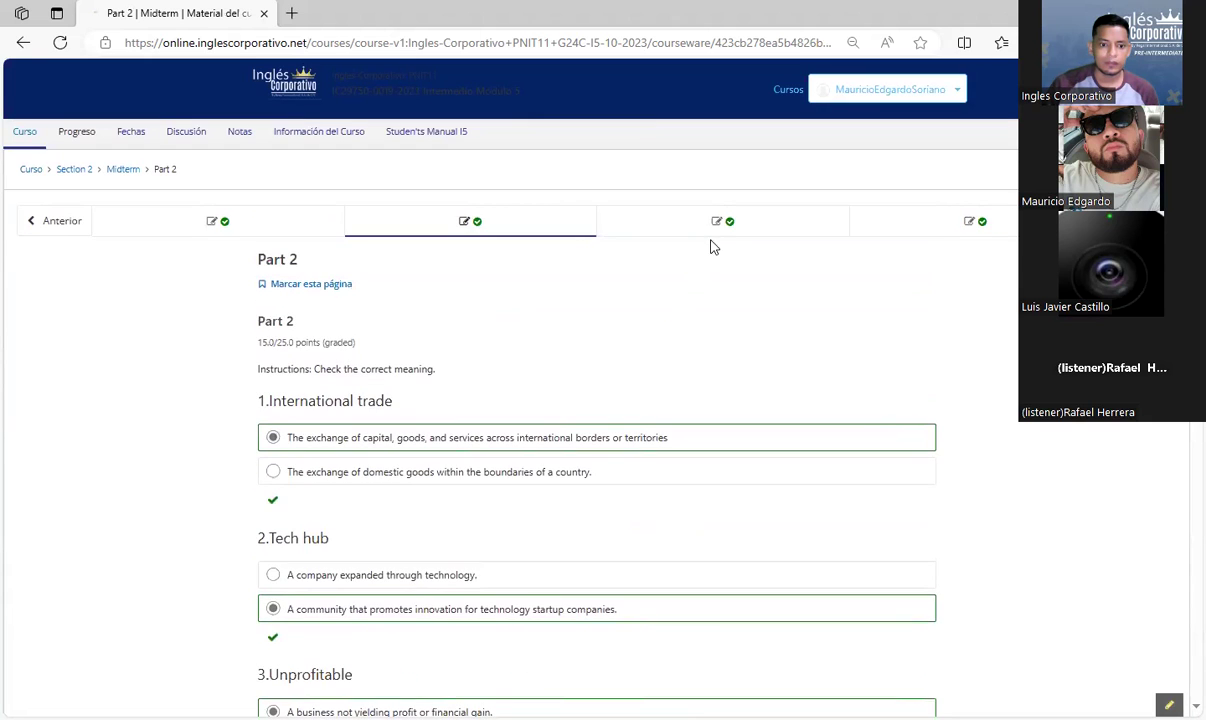
# Open Part 3 and Part 4 of the Midterm in turn and examine their reported speech answers.
pyautogui.click(706, 234)
pyautogui.scroll(-5, 600, 380)
pyautogui.scroll(4, 400, 380)
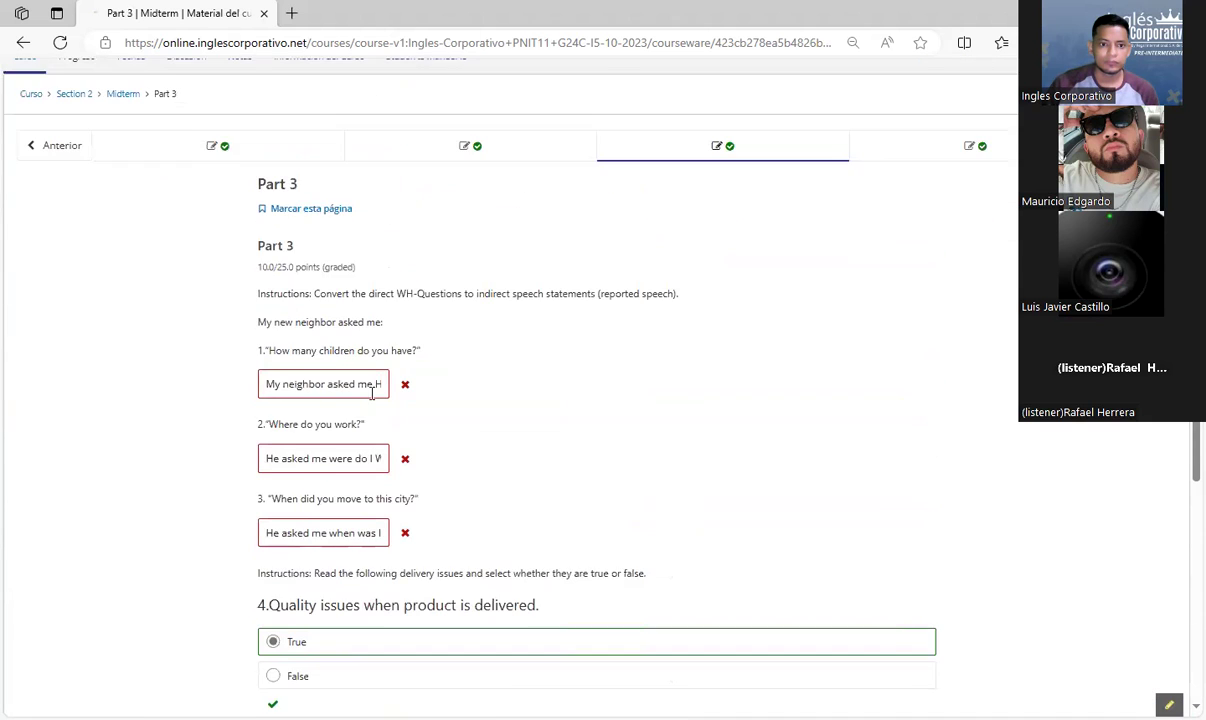
pyautogui.click(969, 150)
pyautogui.scroll(-4, 357, 435)
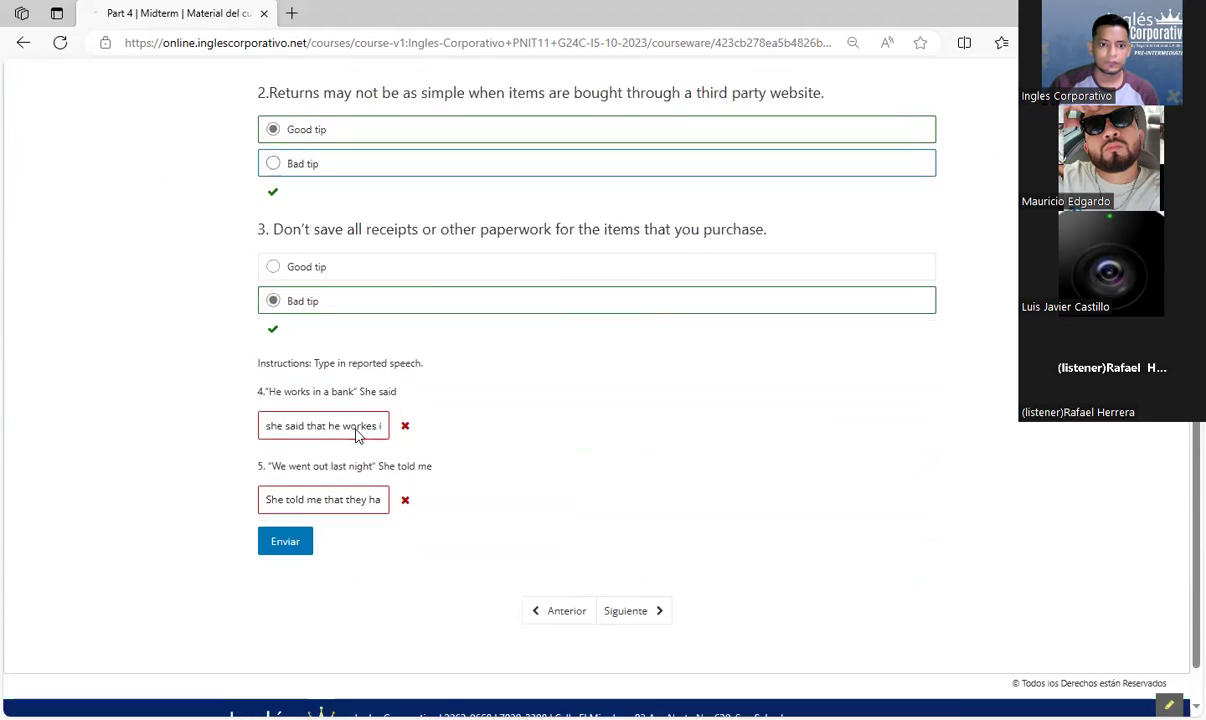
pyautogui.scroll(-1, 357, 435)
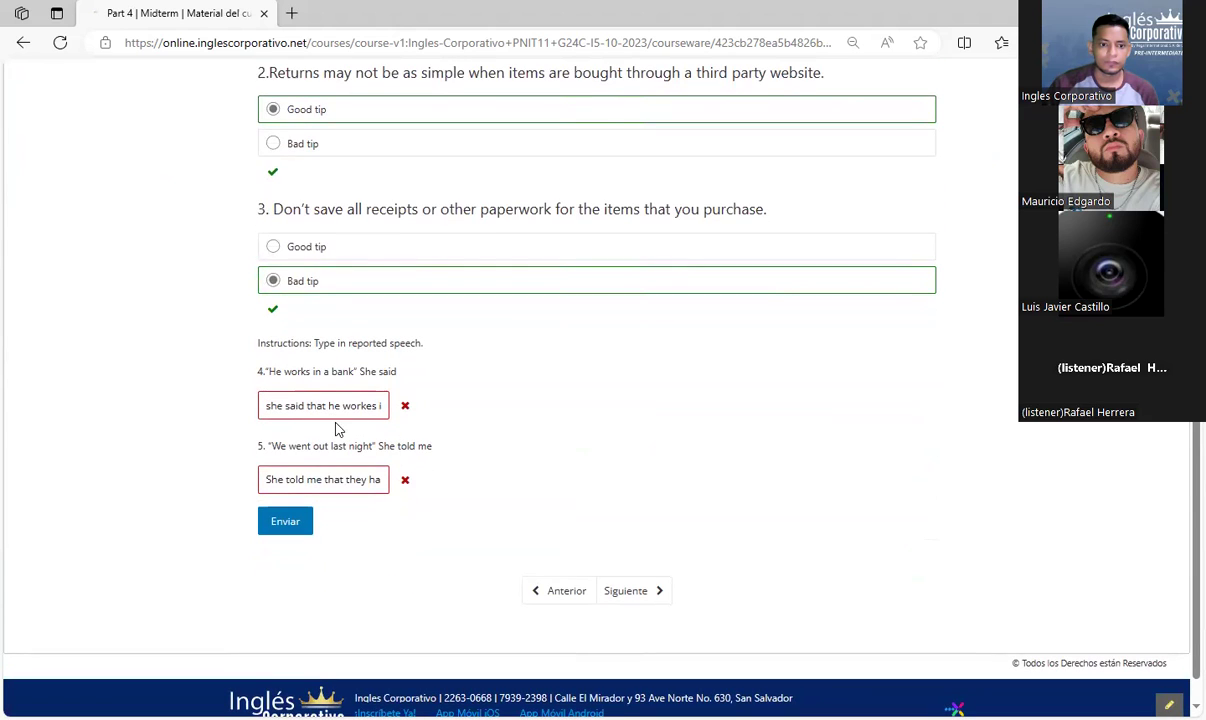
# Capitalize the first word of answer 4 in Part 4 as "She" and resubmit the answers.
pyautogui.click(319, 405)
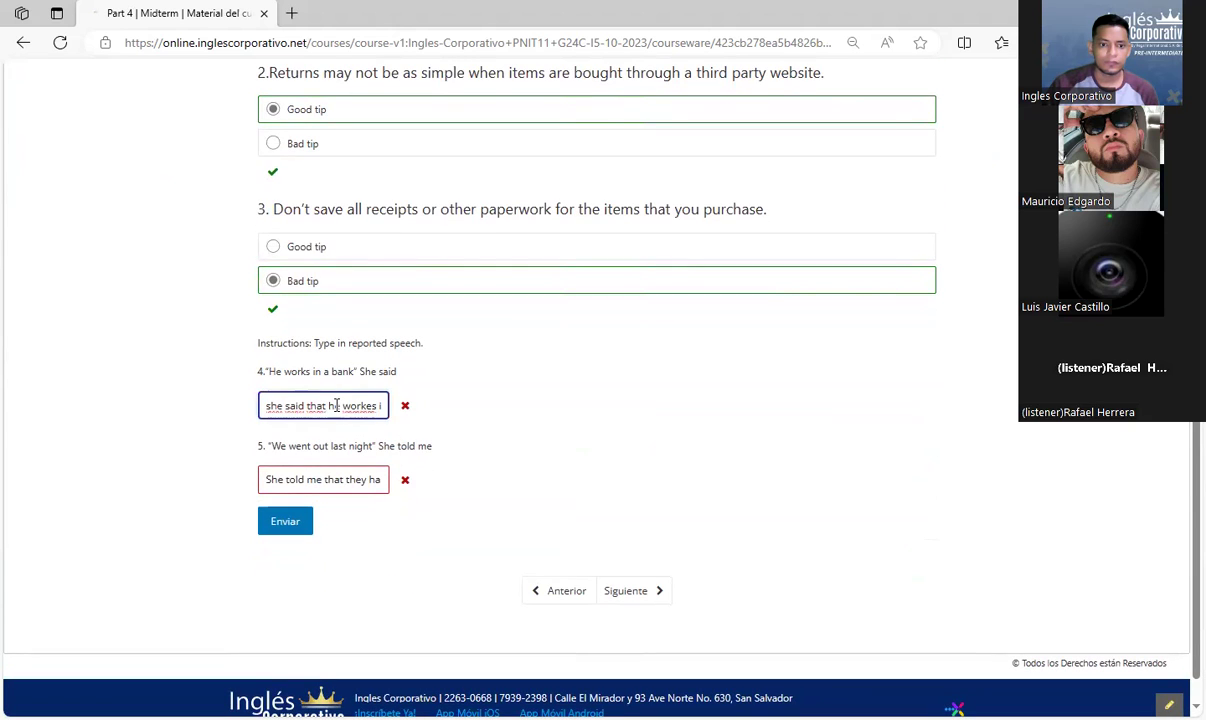
pyautogui.rightClick(359, 408)
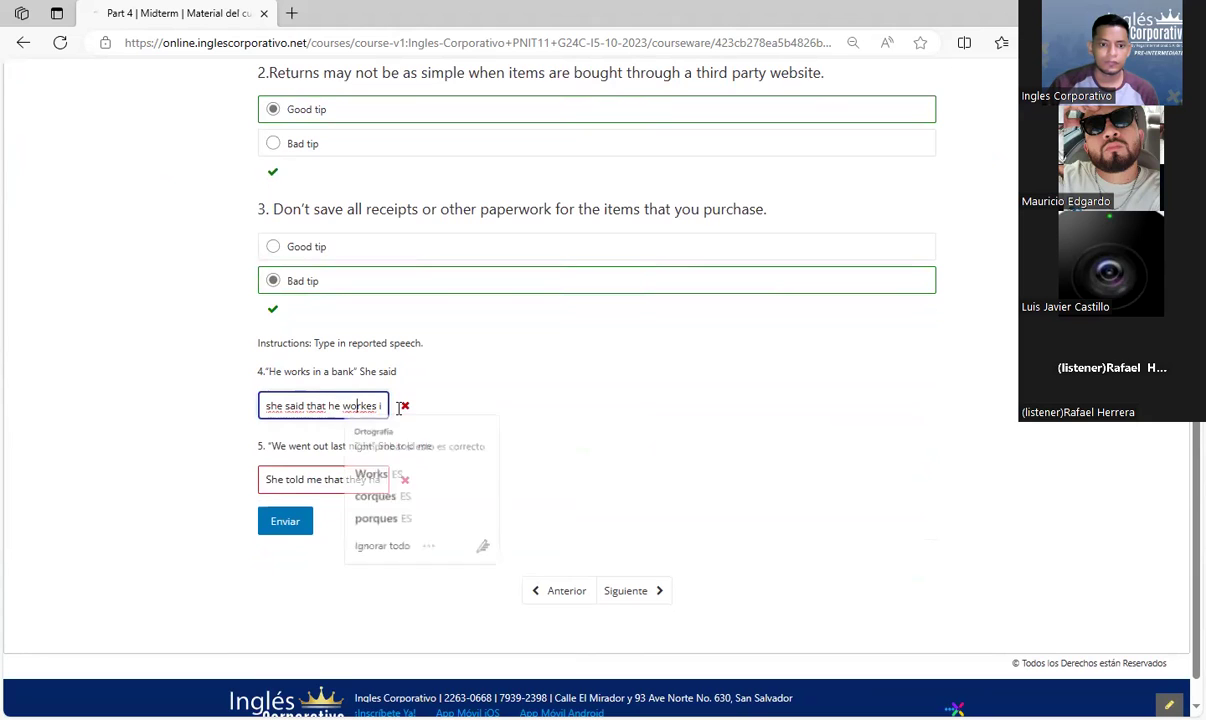
pyautogui.click(514, 412)
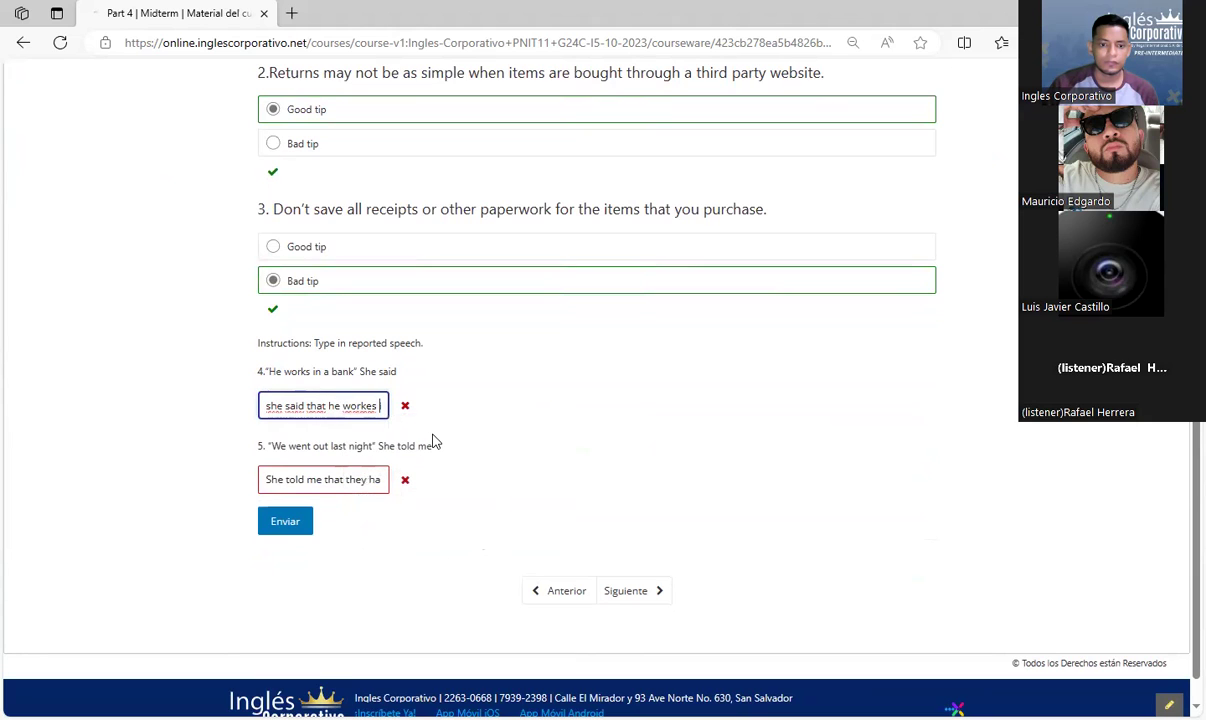
pyautogui.write('n')
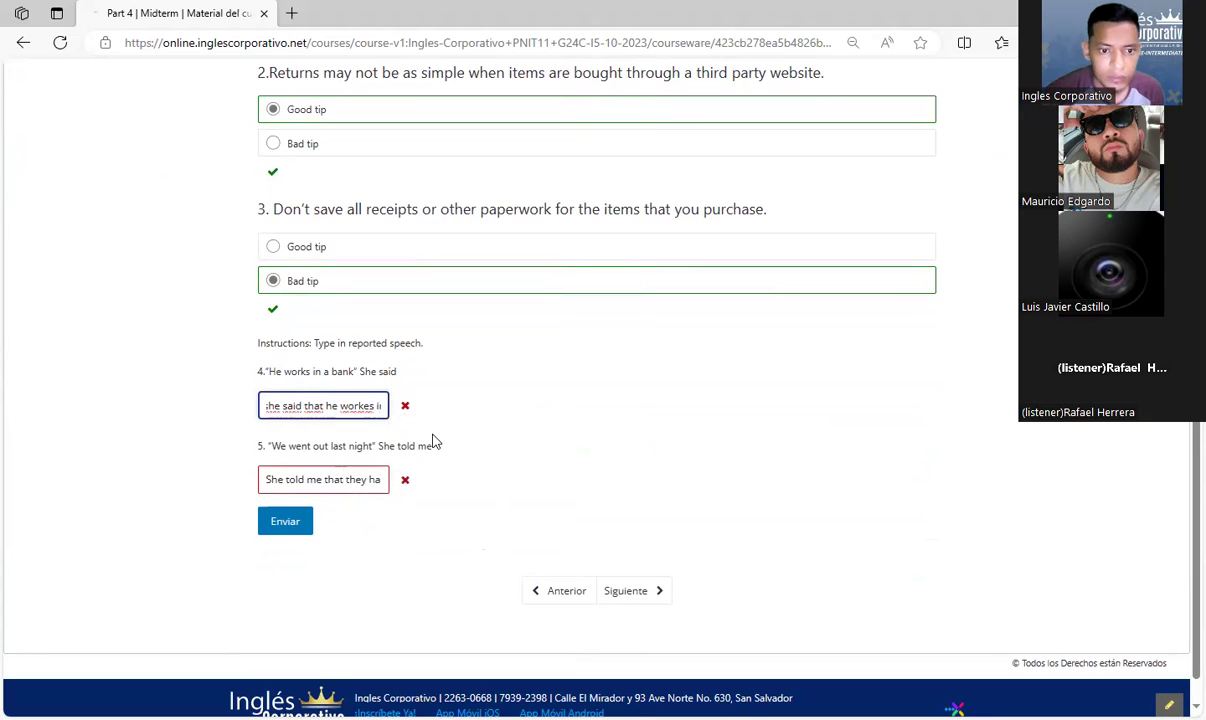
pyautogui.scroll(4, 493, 385)
pyautogui.scroll(-5, 310, 409)
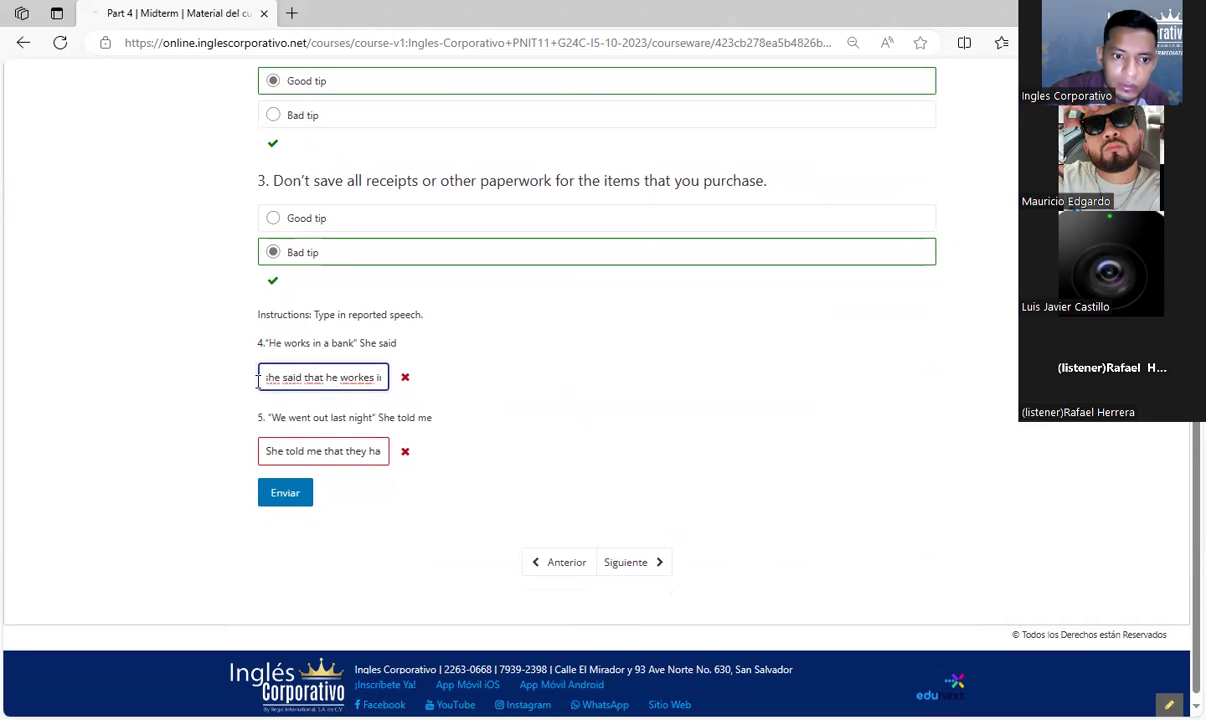
pyautogui.press('Left')
pyautogui.press('Left')
pyautogui.press('Left')
pyautogui.press('Left')
pyautogui.press('Left')
pyautogui.press('Left')
pyautogui.press('Left')
pyautogui.press('Left')
pyautogui.press('Home')
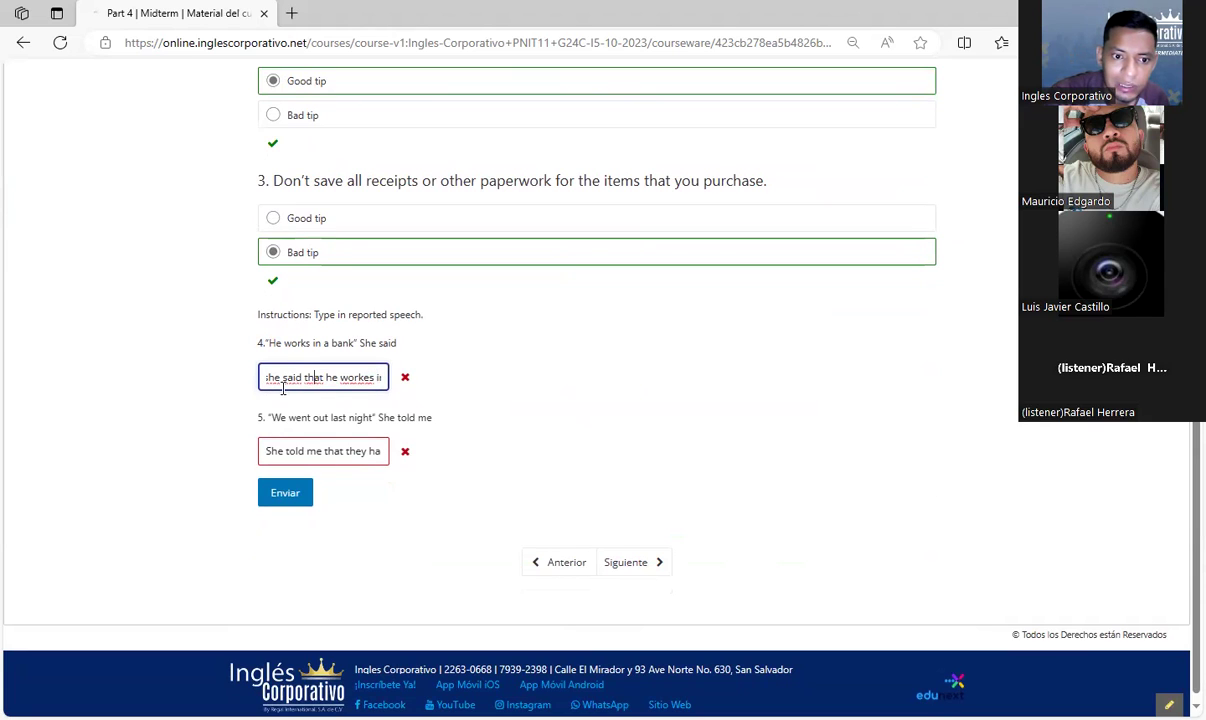
pyautogui.press('Delete')
pyautogui.write('S')
pyautogui.click(281, 492)
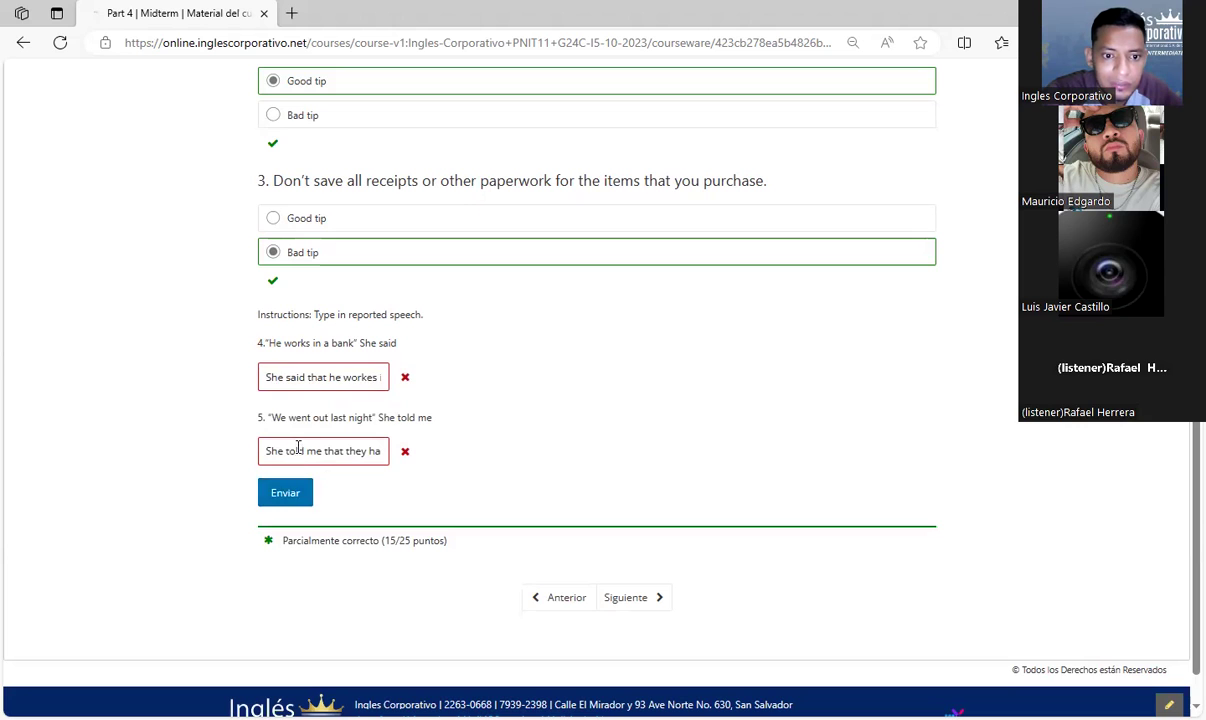
# Correct the verb in answer 4 so that it ends with "that he worked in a bank.".
pyautogui.click(377, 376)
pyautogui.press('BackSpace')
pyautogui.write('d in a ban')
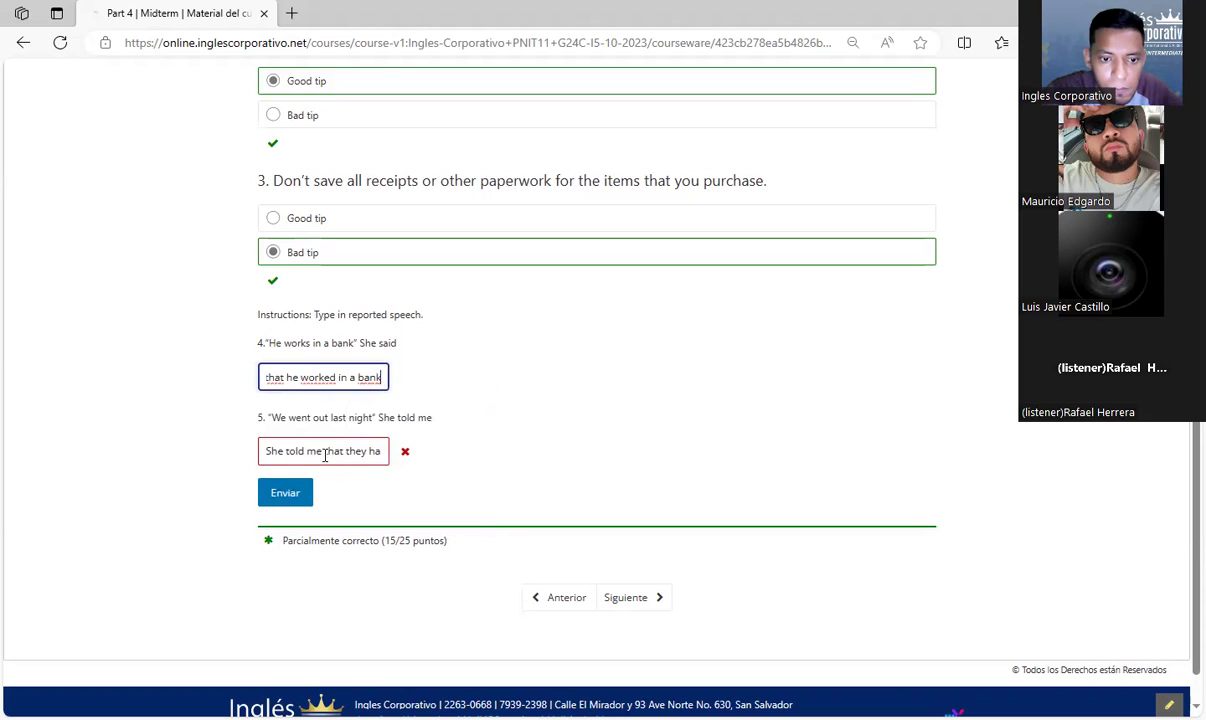
pyautogui.write('k')
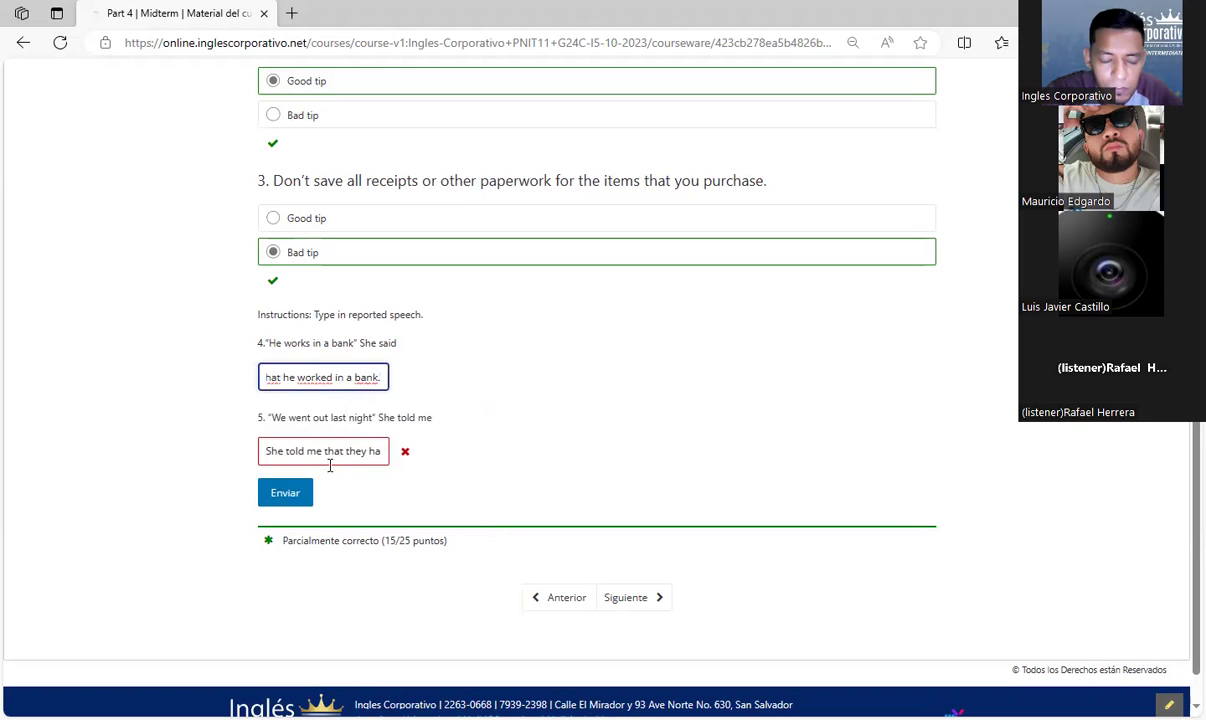
# Delete the word "that" from answer 5, after "She told me".
pyautogui.click(270, 451)
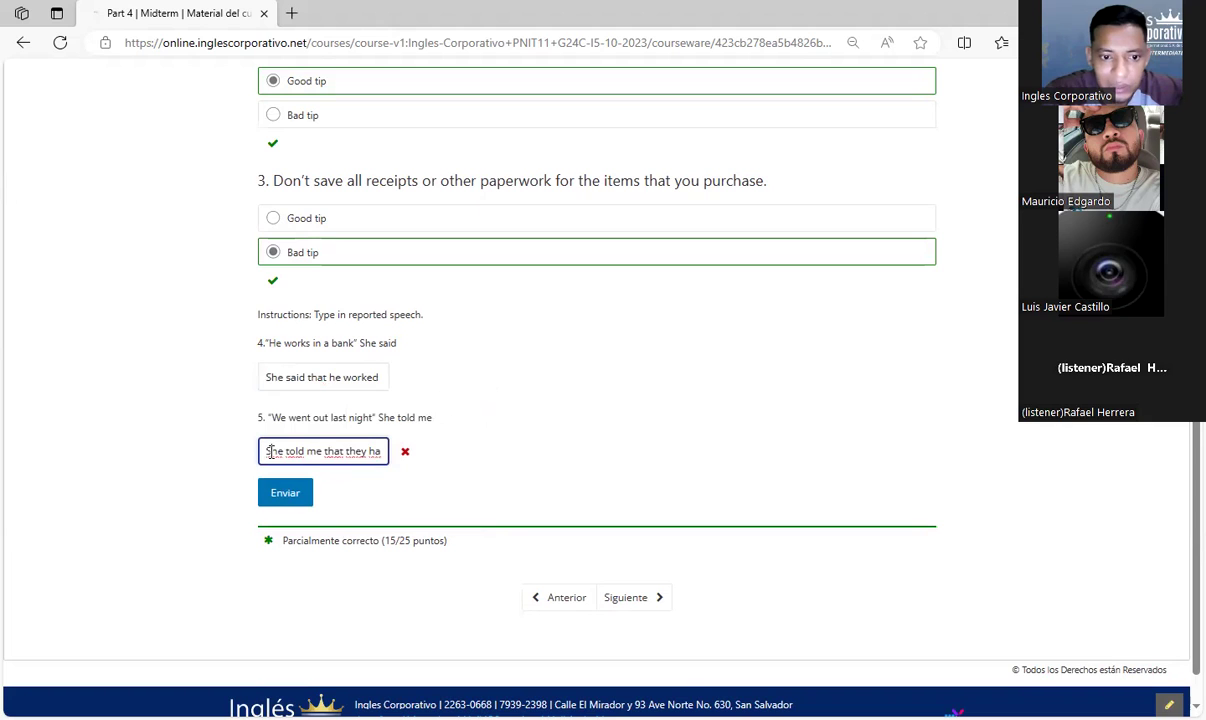
pyautogui.doubleClick(331, 453)
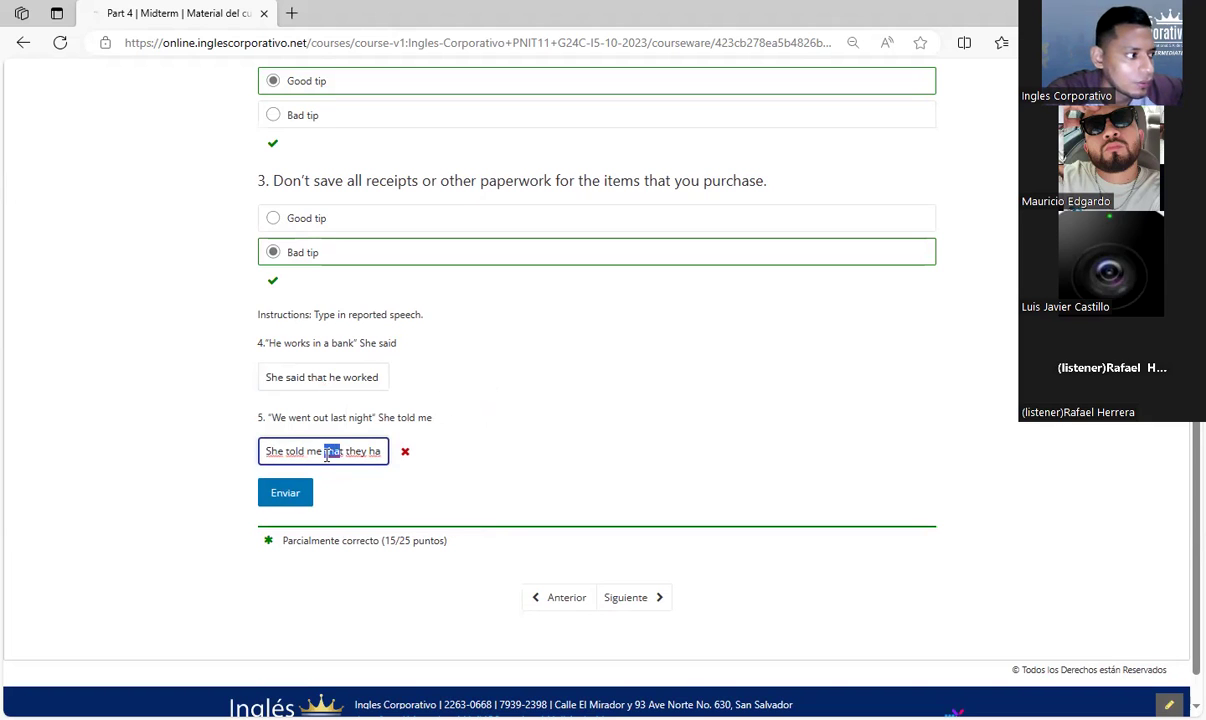
pyautogui.press('BackSpace')
pyautogui.write('t')
pyautogui.press('BackSpace')
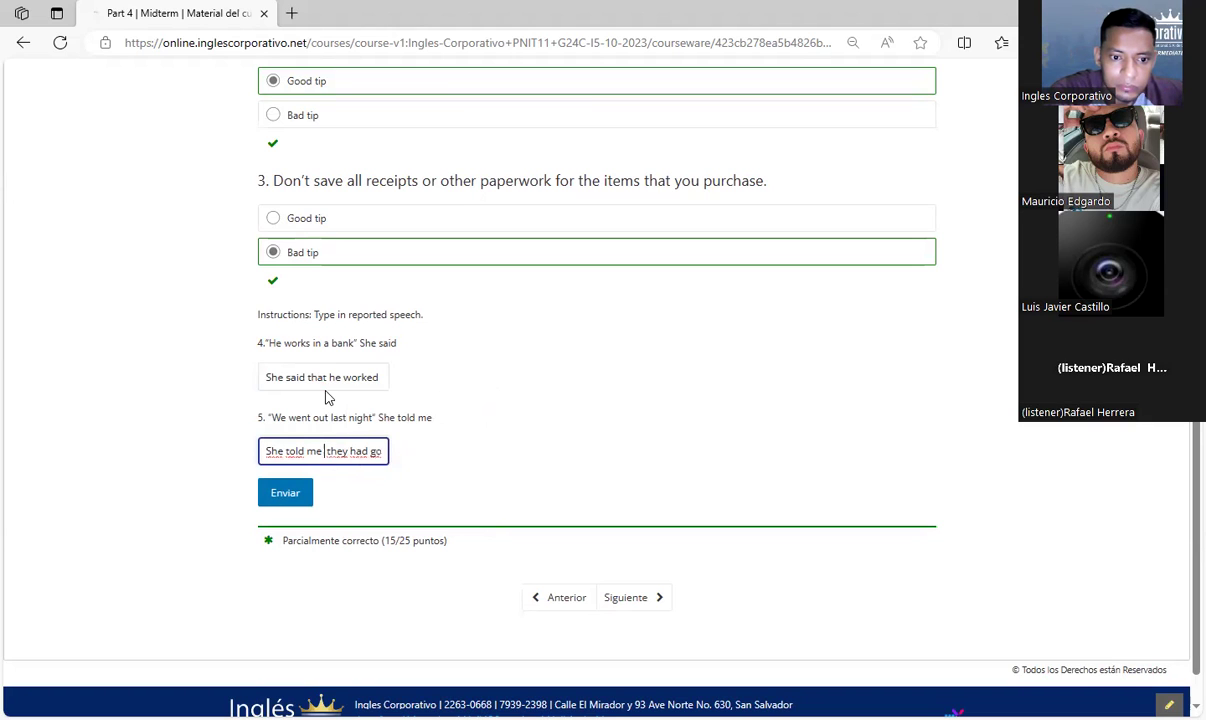
# Delete the word "that" from answer 4 so it begins "She said he worked".
pyautogui.click(323, 377)
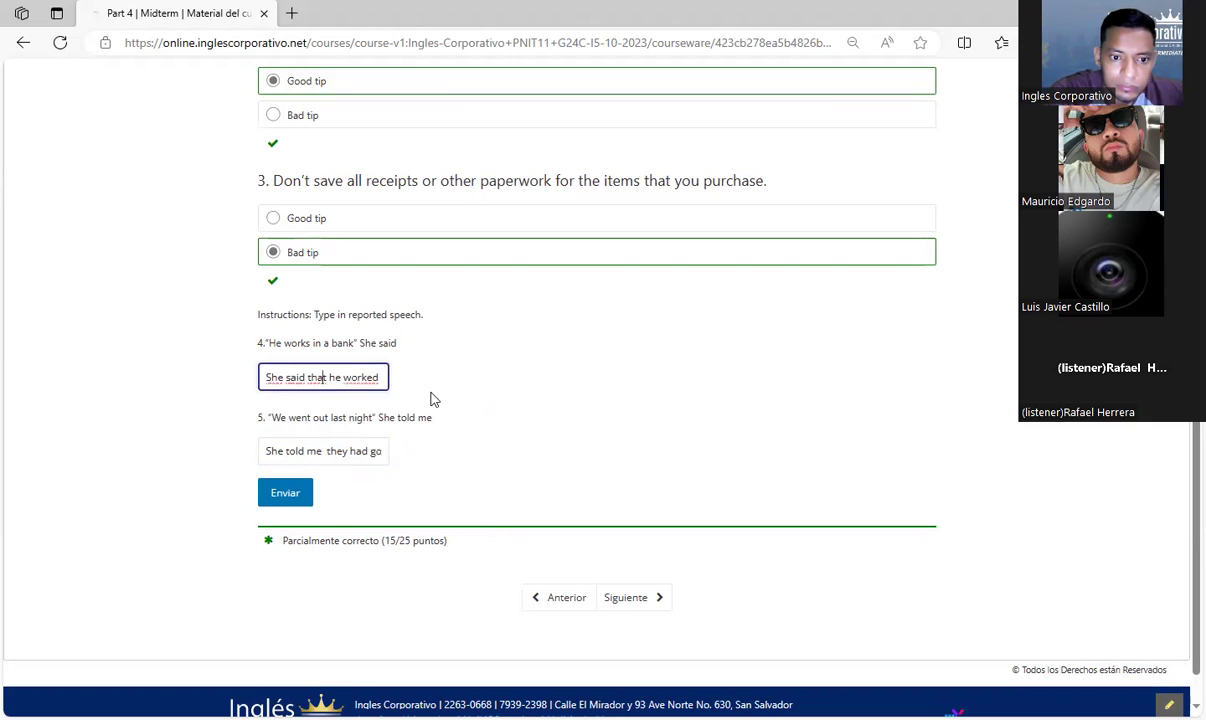
pyautogui.write('t')
pyautogui.press('BackSpace')
pyautogui.press('BackSpace')
pyautogui.press('BackSpace')
pyautogui.press('BackSpace')
pyautogui.press('BackSpace')
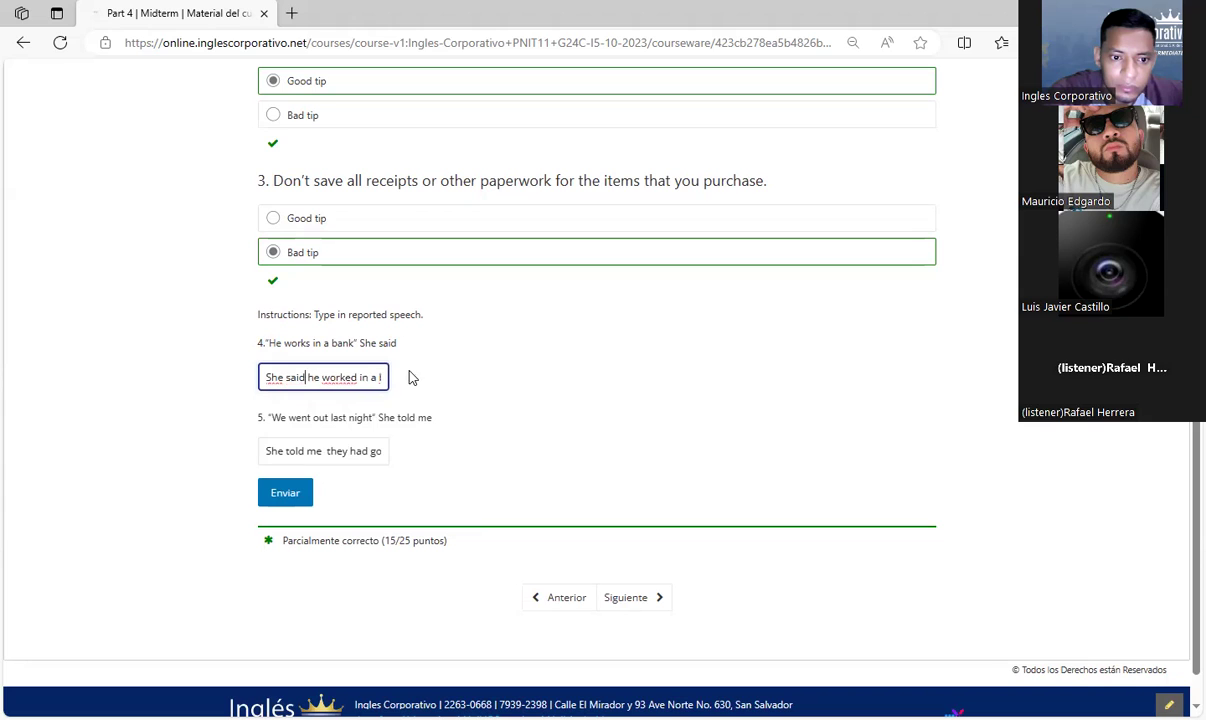
# Add a final period to answer 5, adjust the text between "gone" and "last night", and resubmit Part 4.
pyautogui.click(343, 452)
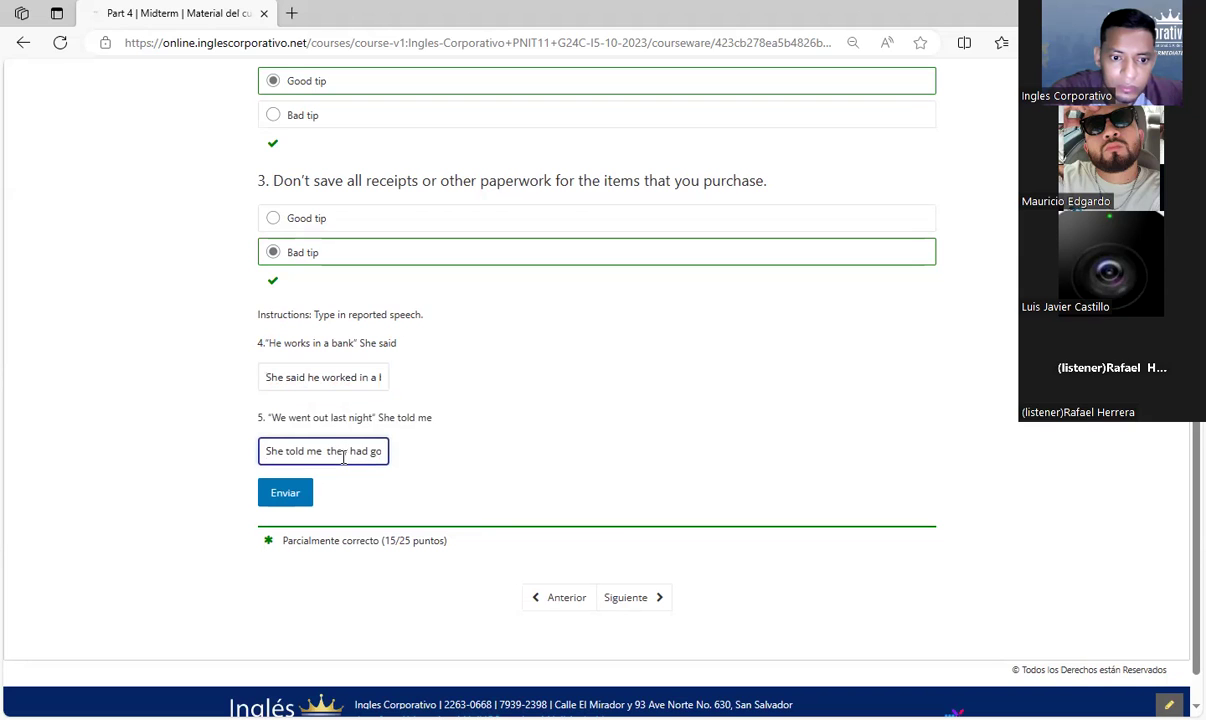
pyautogui.press('Right')
pyautogui.press('Right')
pyautogui.press('Right')
pyautogui.press('Right')
pyautogui.press('Right')
pyautogui.press('Right')
pyautogui.press('Right')
pyautogui.press('Right')
pyautogui.press('Right')
pyautogui.press('Right')
pyautogui.press('Right')
pyautogui.press('Right')
pyautogui.press('Right')
pyautogui.press('Right')
pyautogui.press('Right')
pyautogui.press('Right')
pyautogui.press('Right')
pyautogui.press('Right')
pyautogui.press('Right')
pyautogui.press('Right')
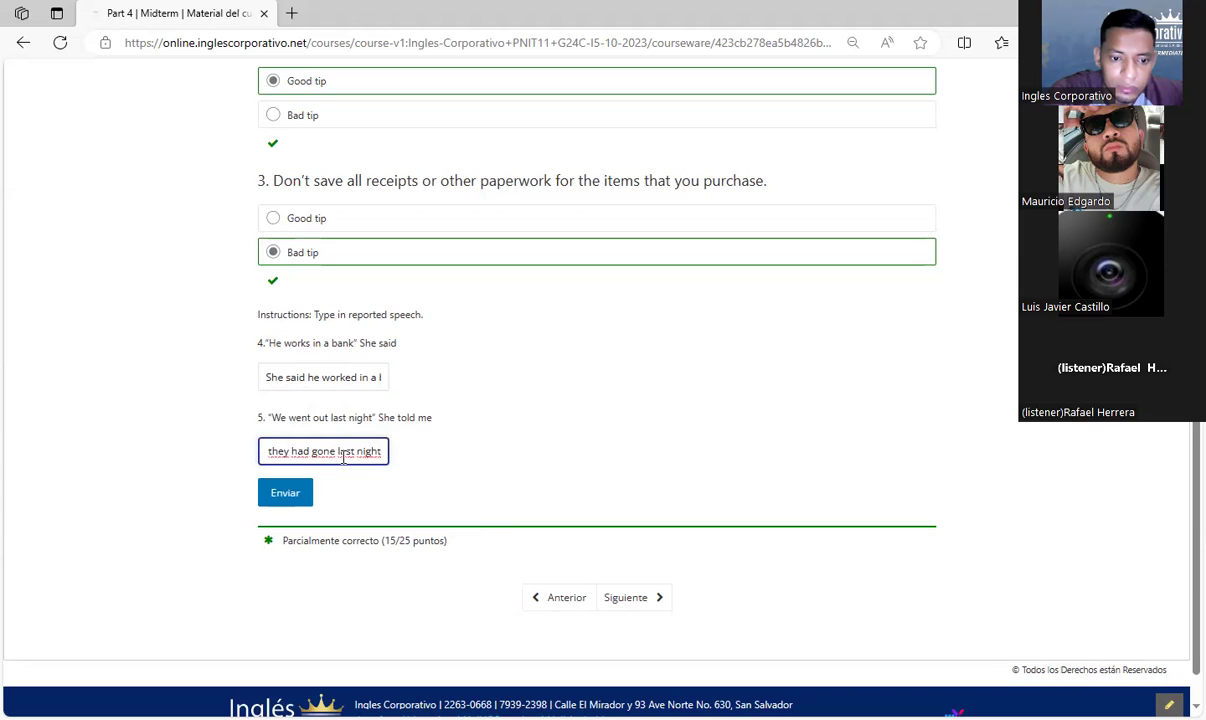
pyautogui.write('.')
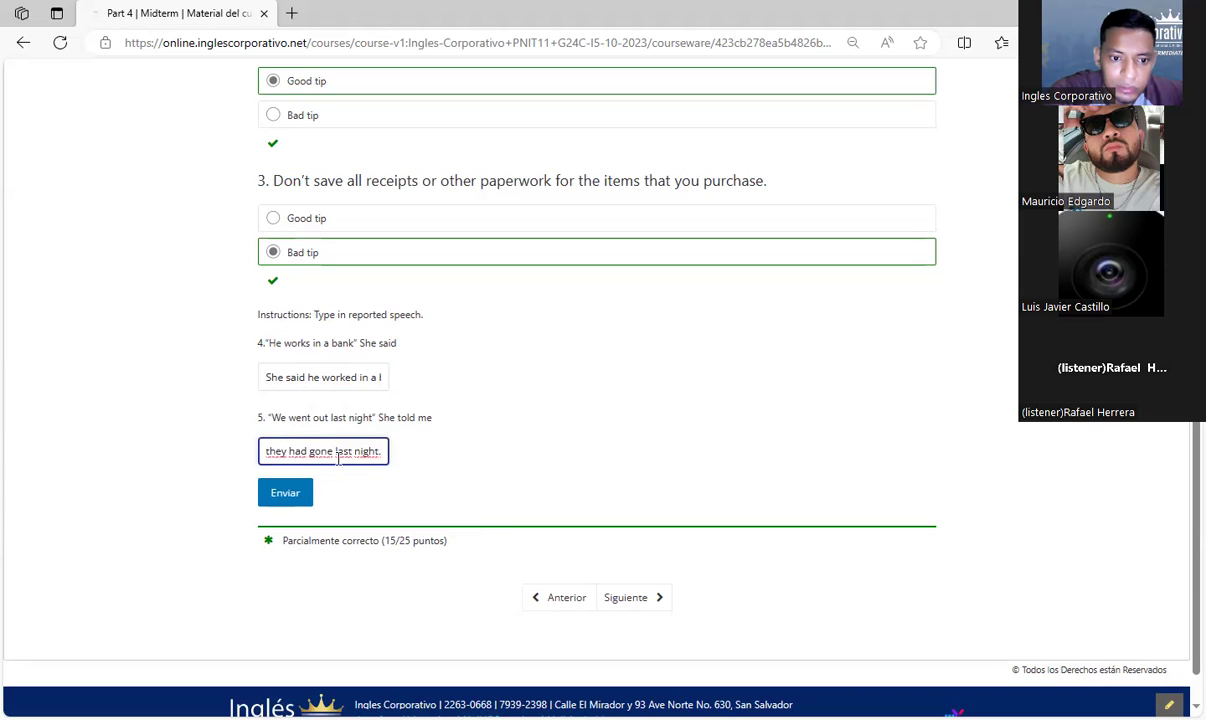
pyautogui.click(341, 441)
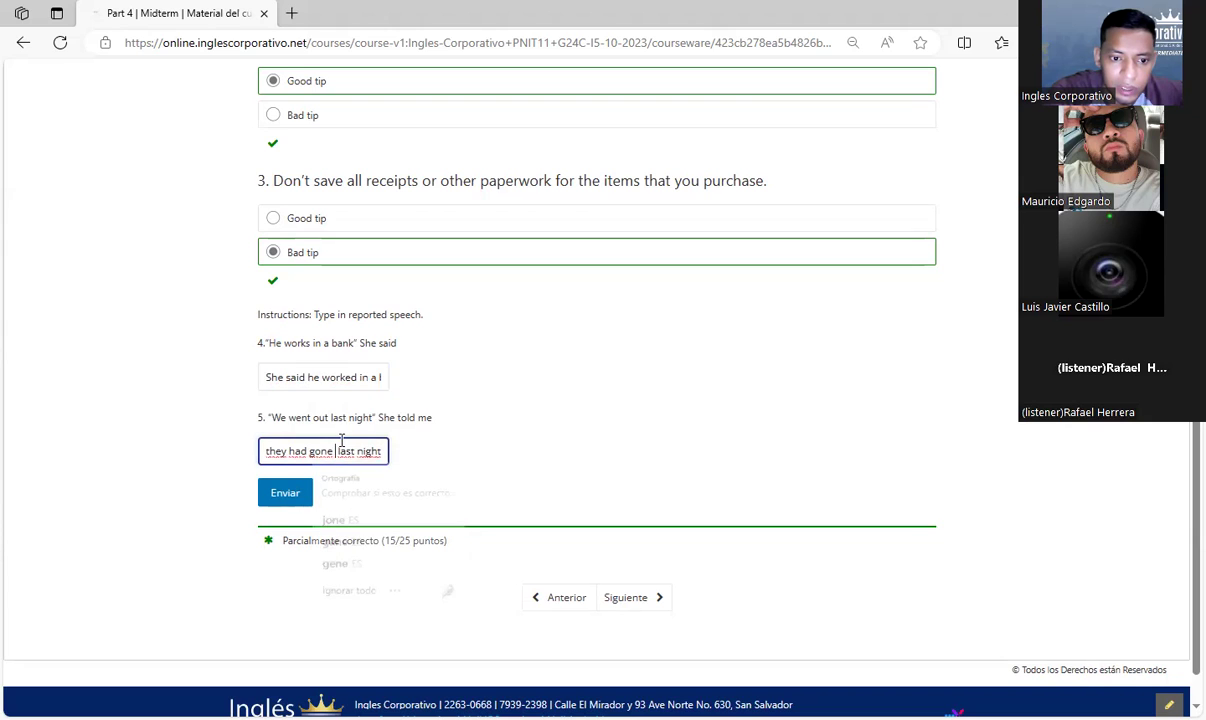
pyautogui.click(289, 494)
# Remove the extra space between "me" and "they" in answer 5 and resubmit Part 4.
pyautogui.click(357, 453)
pyautogui.press('Left')
pyautogui.press('Left')
pyautogui.press('Left')
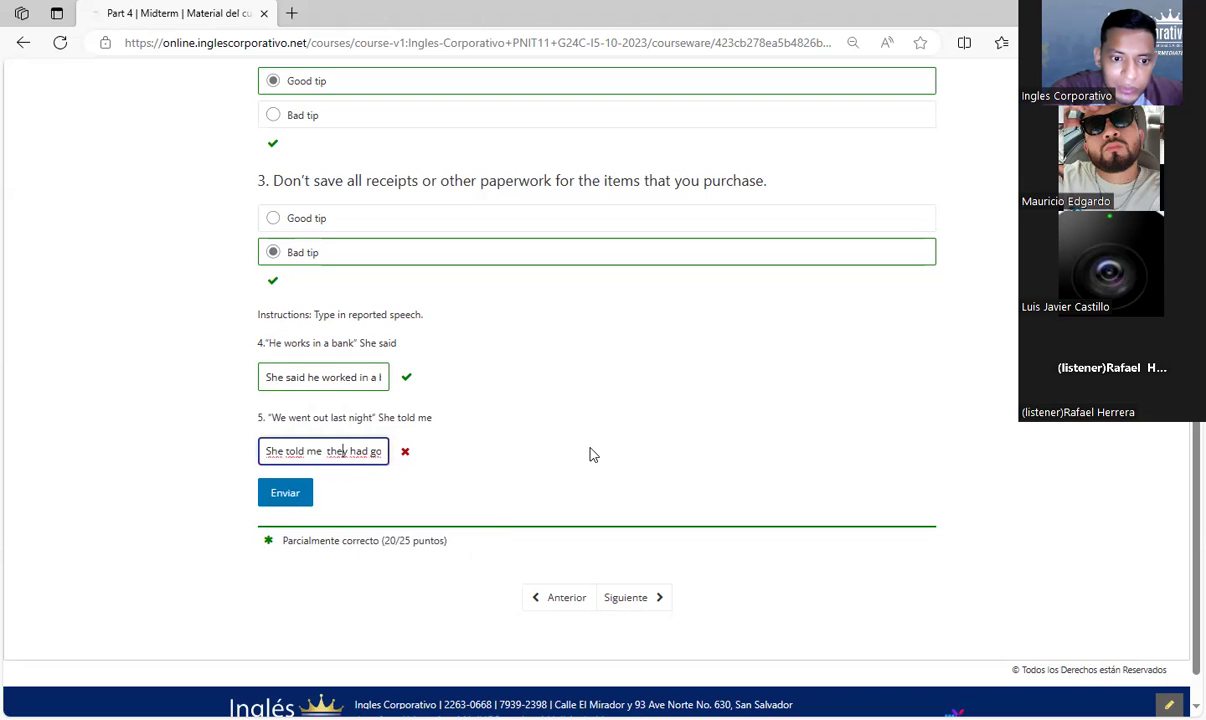
pyautogui.click(285, 493)
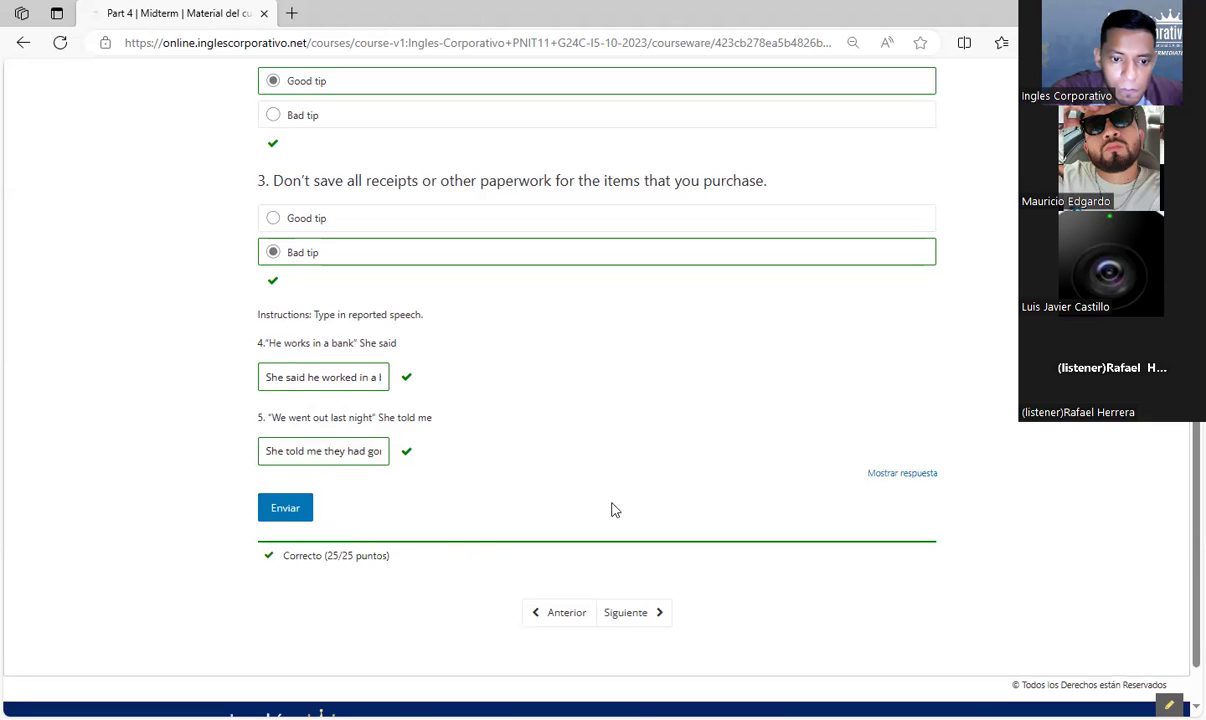
# Look over the graded Part 4, then open Part 3 and examine its reported WH-question answers.
pyautogui.scroll(5, 627, 506)
pyautogui.scroll(-10, 627, 506)
pyautogui.scroll(10, 627, 506)
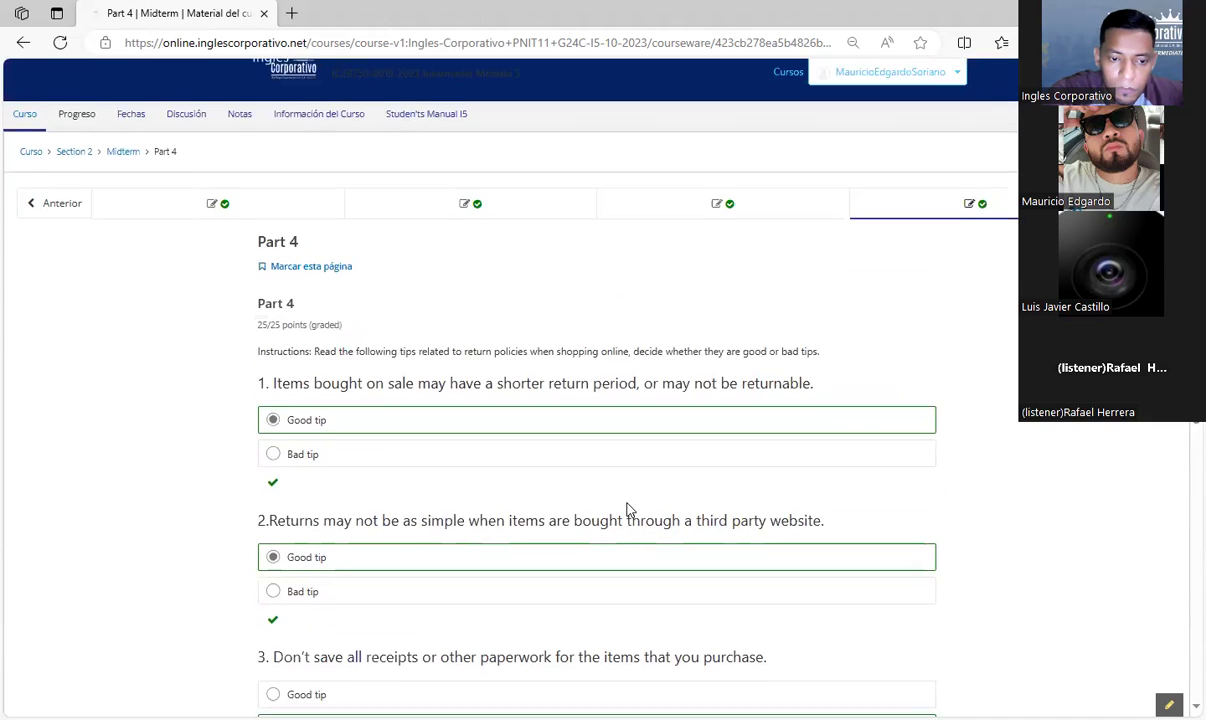
pyautogui.click(747, 226)
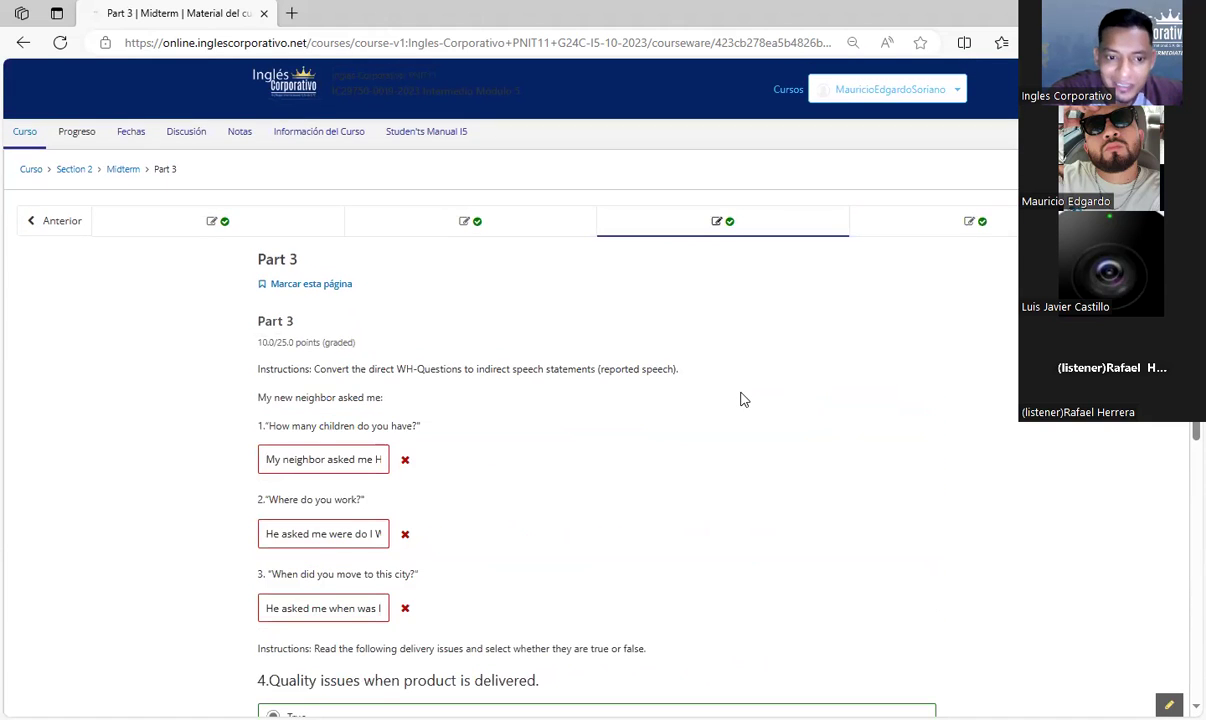
pyautogui.scroll(-3, 740, 398)
pyautogui.scroll(3, 757, 400)
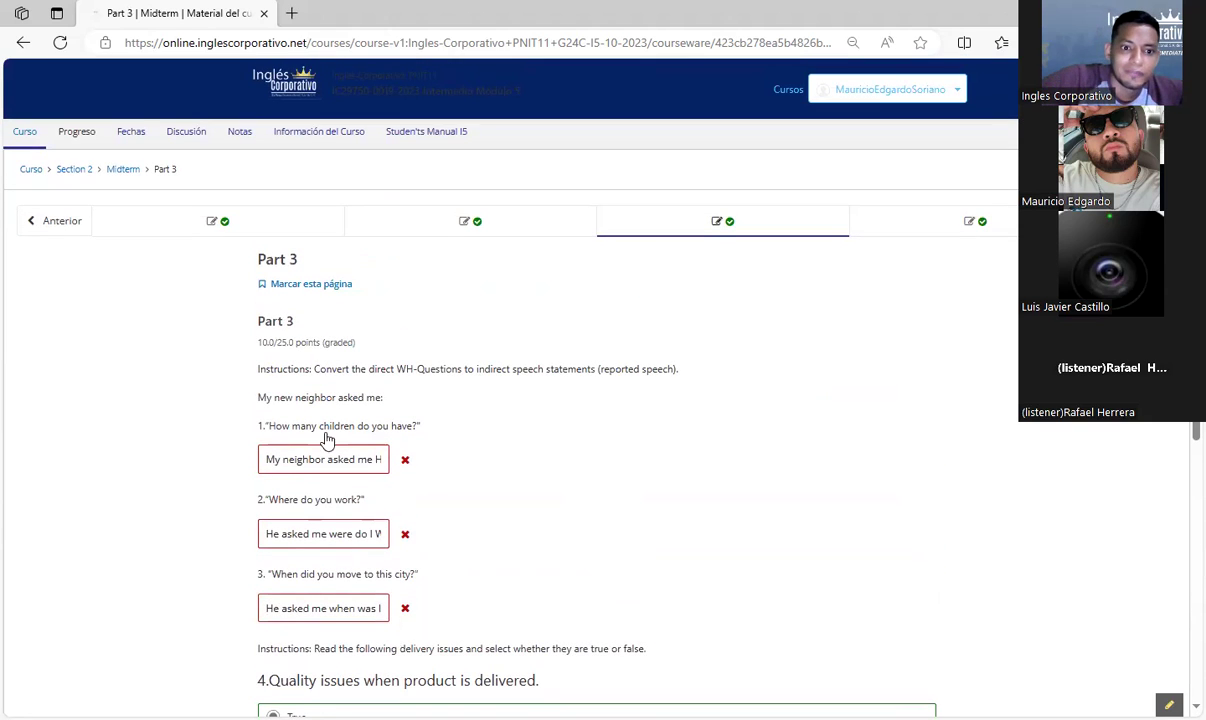
pyautogui.click(283, 462)
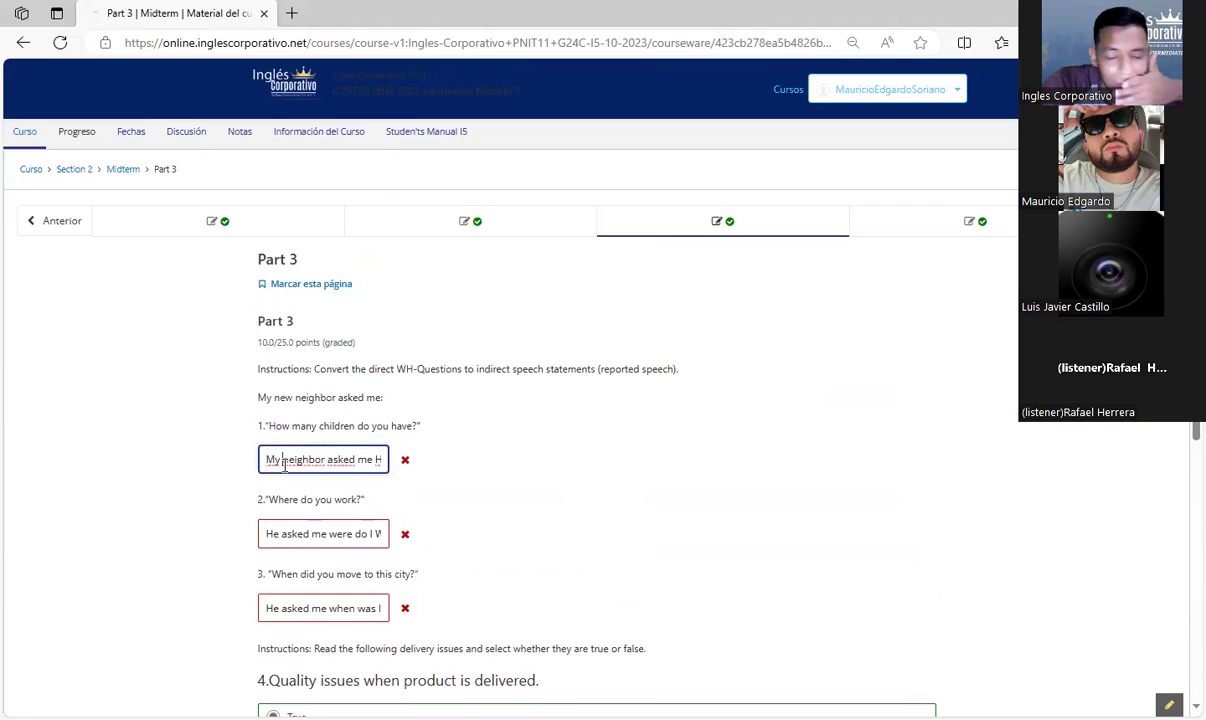
pyautogui.scroll(-2, 288, 440)
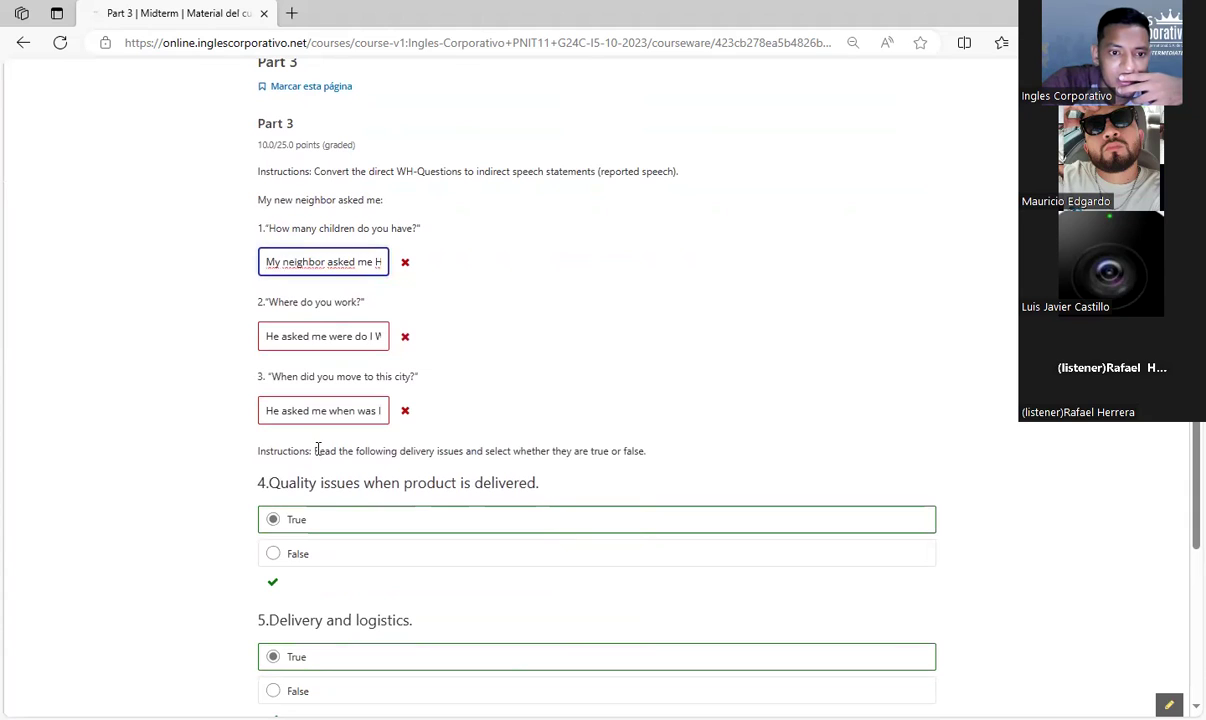
# Remove the question mark from the end of answer 2, for "Where do you work?", in Part 3.
pyautogui.click(280, 338)
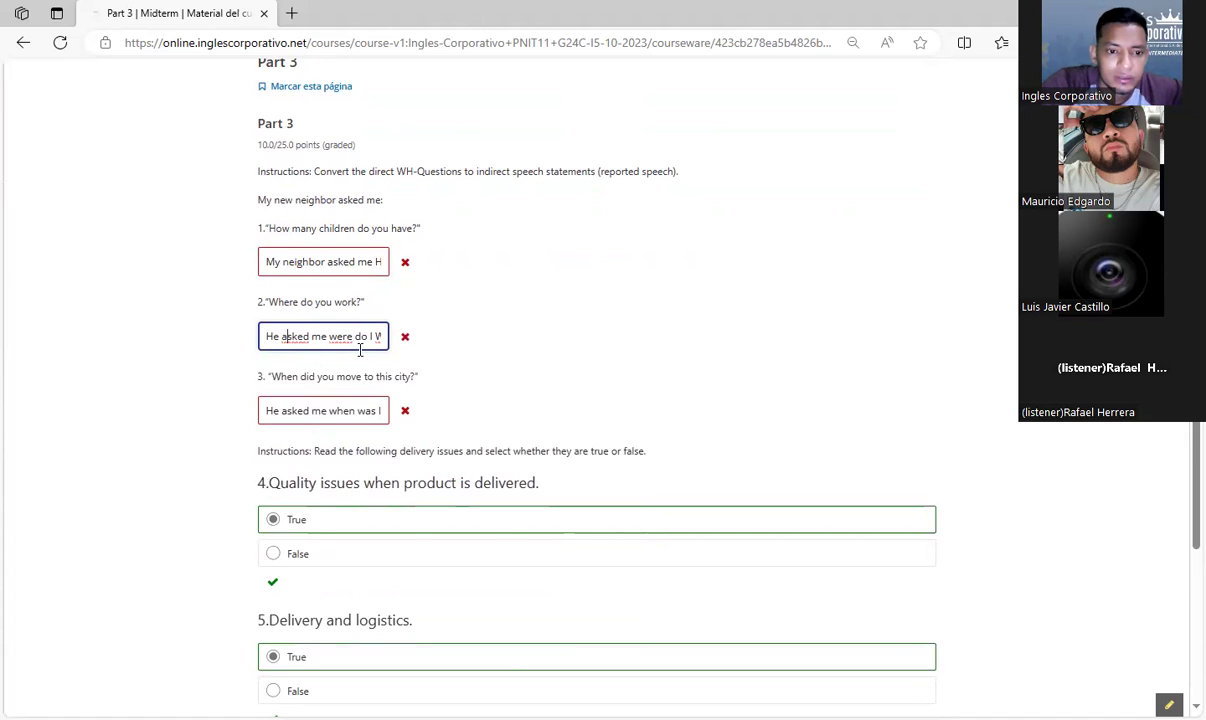
pyautogui.press('End')
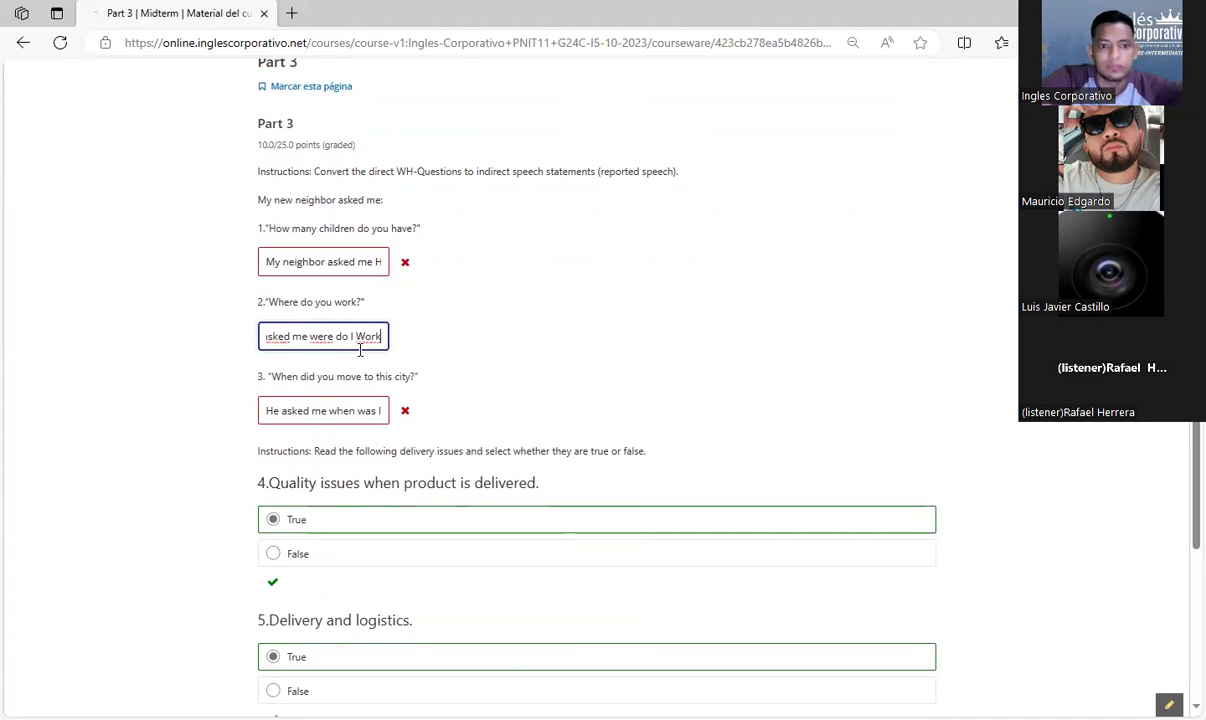
pyautogui.press('BackSpace')
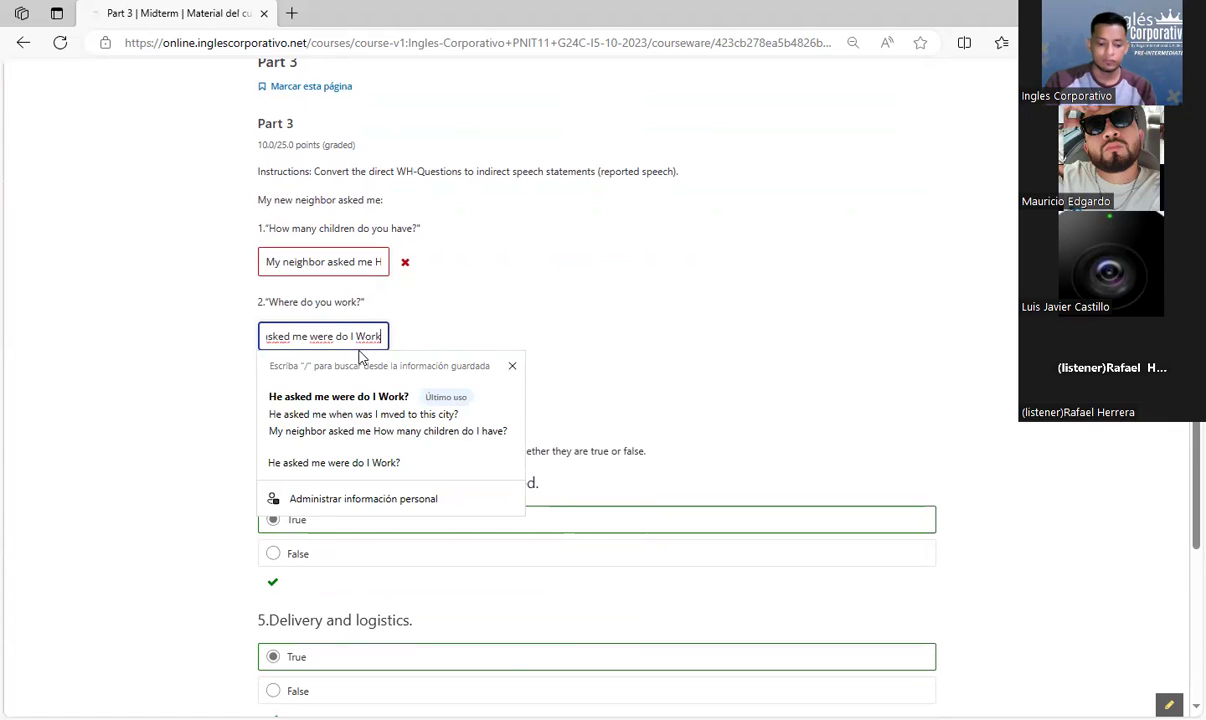
pyautogui.press('Home')
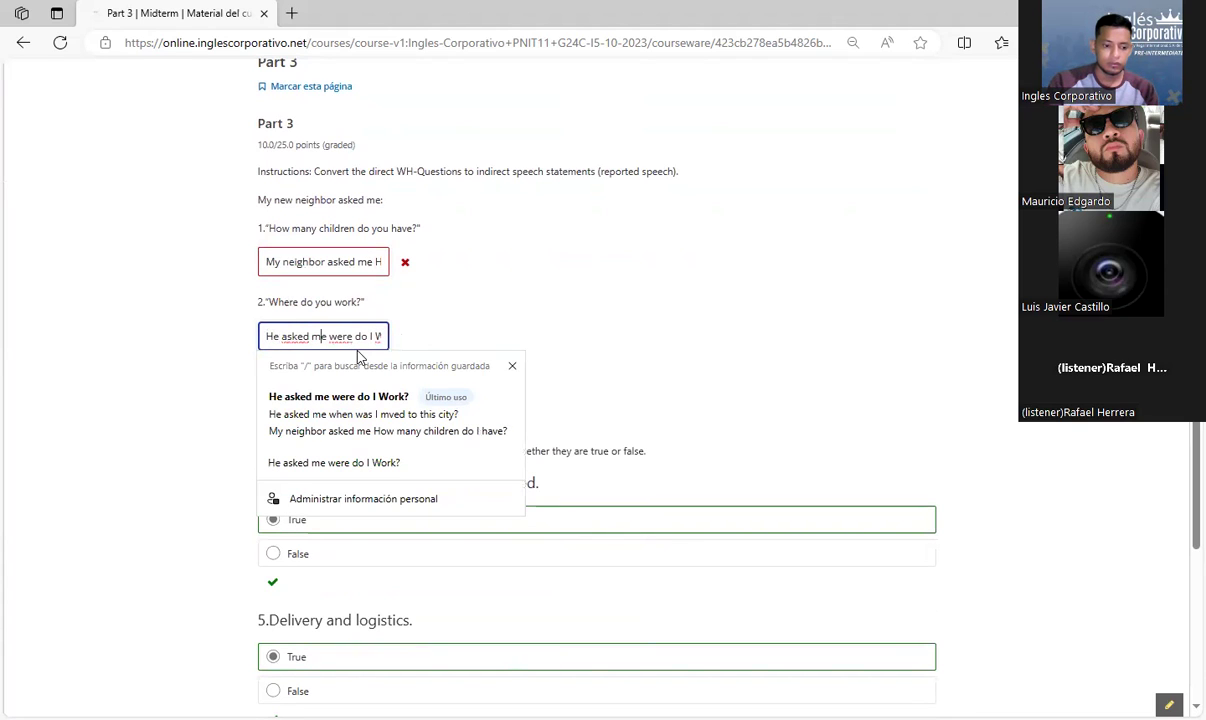
pyautogui.press('End')
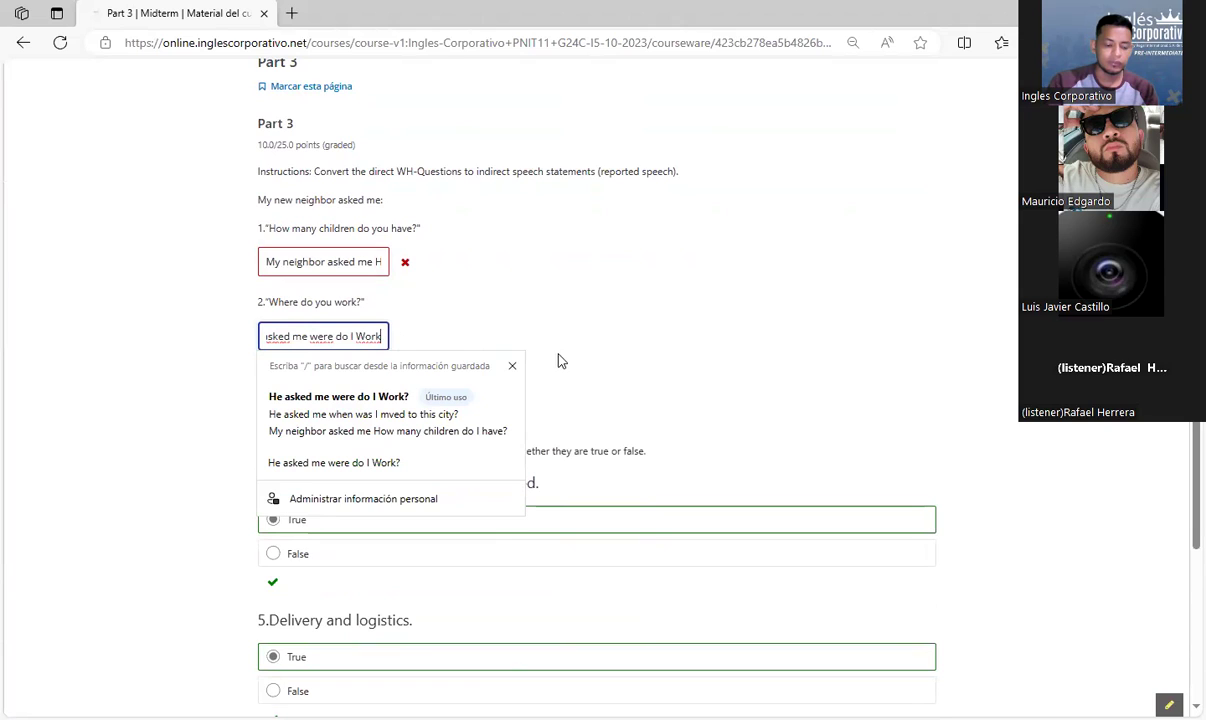
pyautogui.click(677, 317)
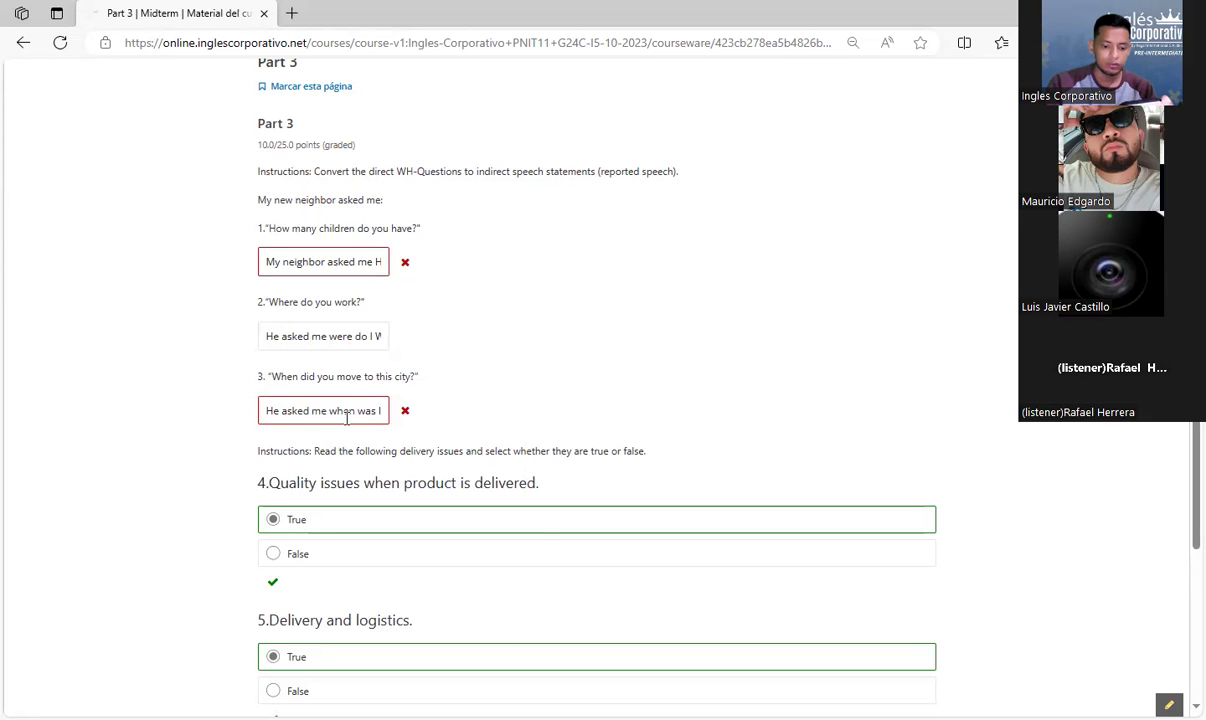
# Inspect answer 3, for "When did you move to this city?", and resubmit Part 3.
pyautogui.click(272, 411)
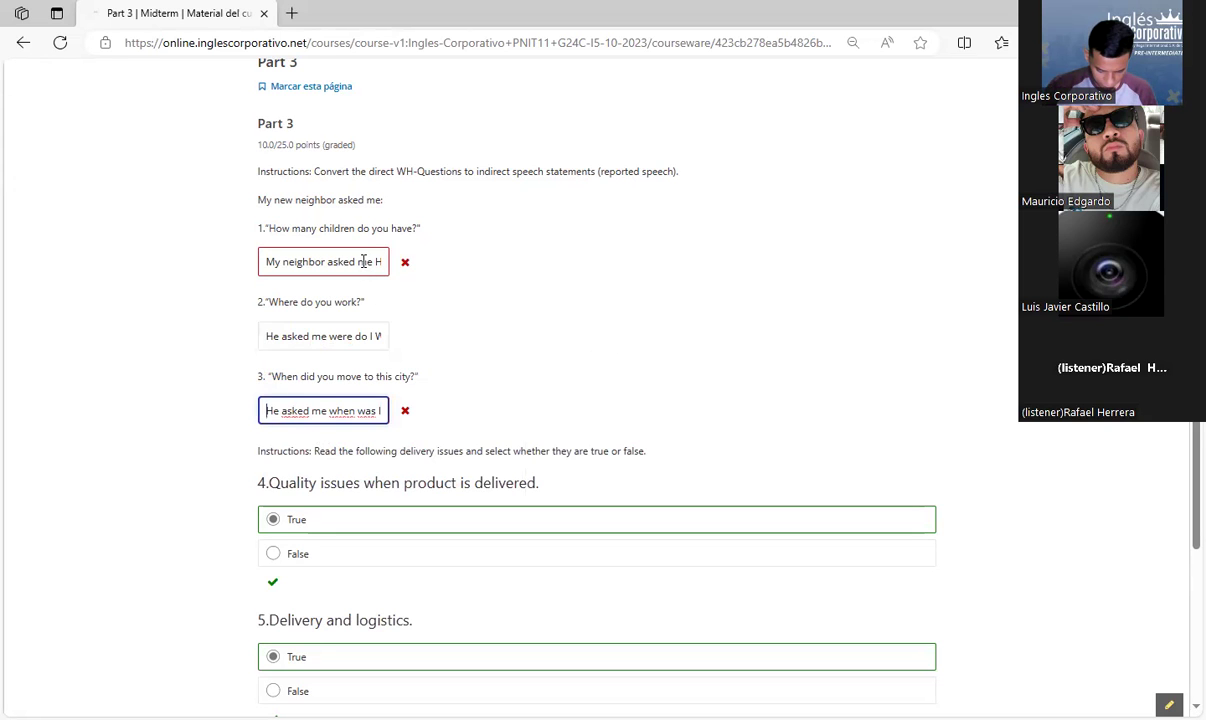
pyautogui.click(331, 412)
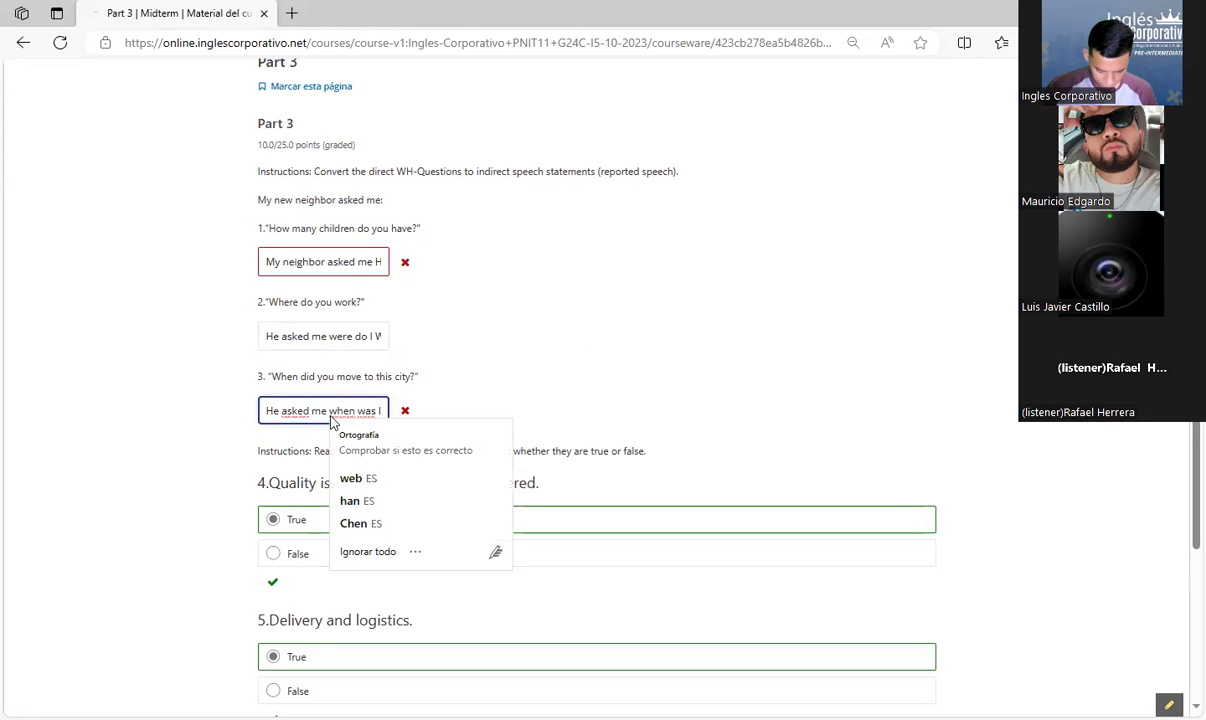
pyautogui.scroll(-3, 269, 600)
pyautogui.click(454, 525)
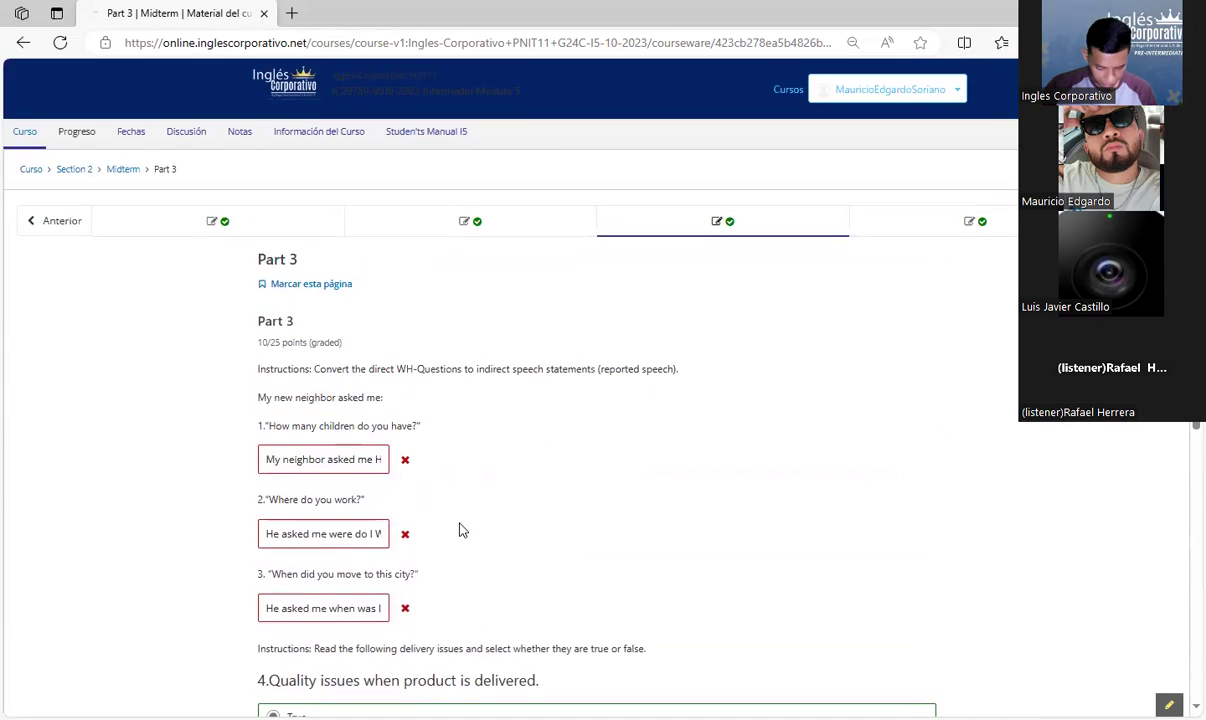
pyautogui.scroll(-5, 459, 530)
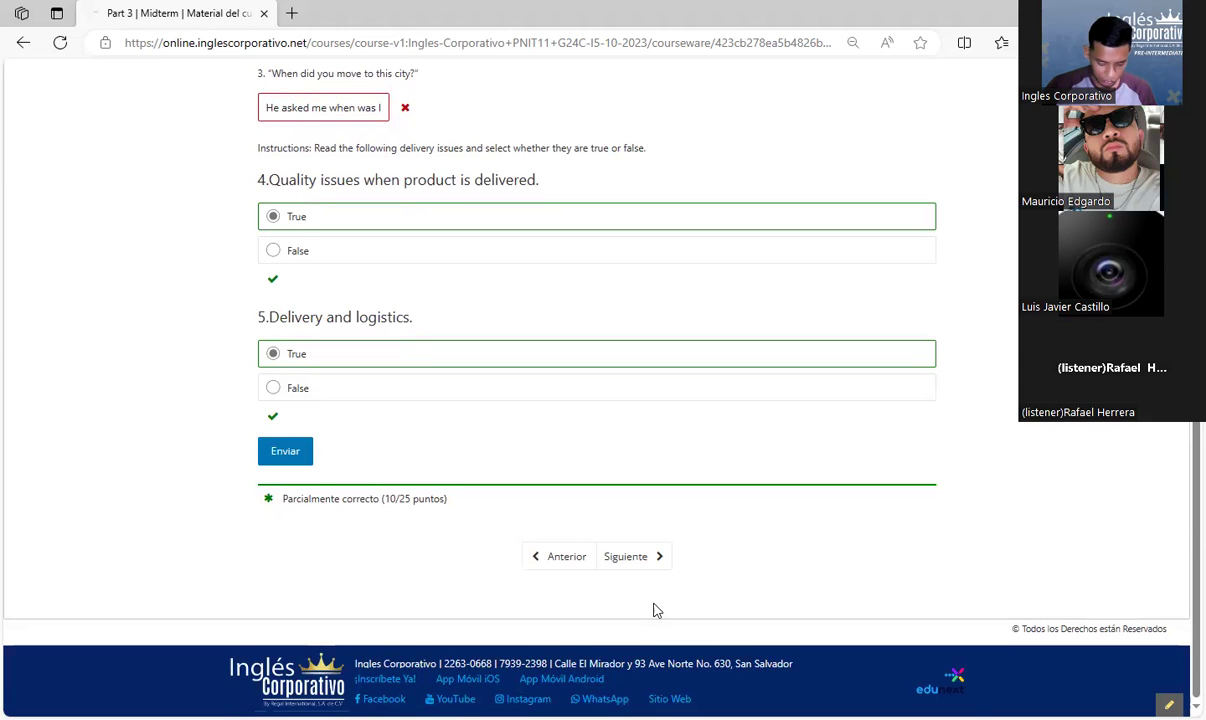
# Go back to Midterm Part 2, check its reported Yes/No question answers, and open Part 1.
pyautogui.scroll(3, 657, 607)
pyautogui.hotkey('alt', 'Left')
pyautogui.scroll(-5, 563, 398)
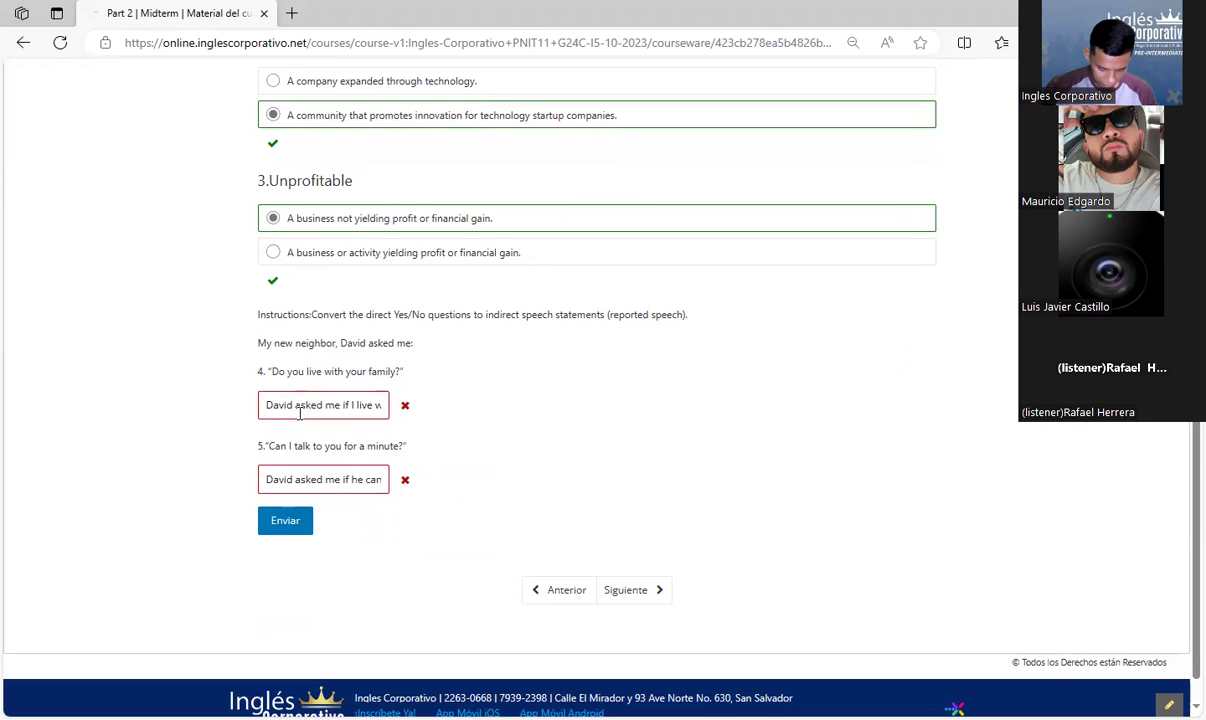
pyautogui.scroll(5, 617, 451)
pyautogui.click(58, 223)
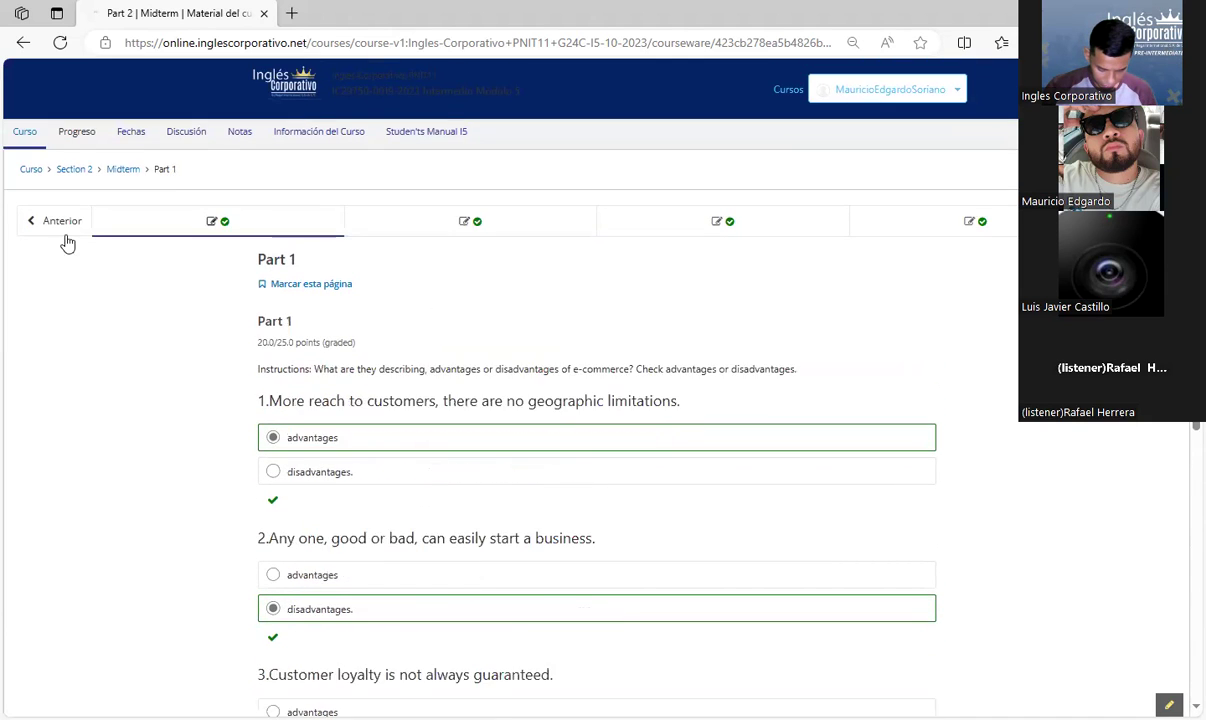
# Open the 2.14 Tarea of Unit 2 and look over all its graded answers.
pyautogui.click(55, 228)
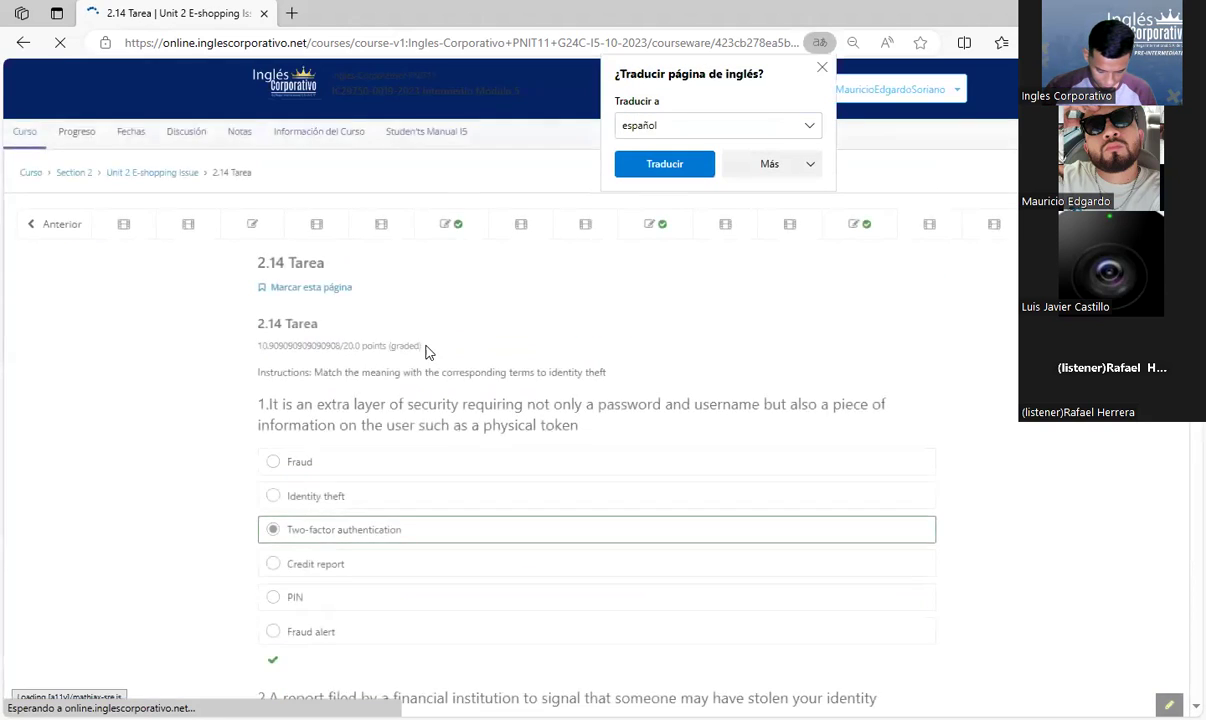
pyautogui.scroll(-15, 425, 350)
pyautogui.scroll(-4, 427, 352)
pyautogui.scroll(11, 427, 352)
pyautogui.scroll(7, 425, 350)
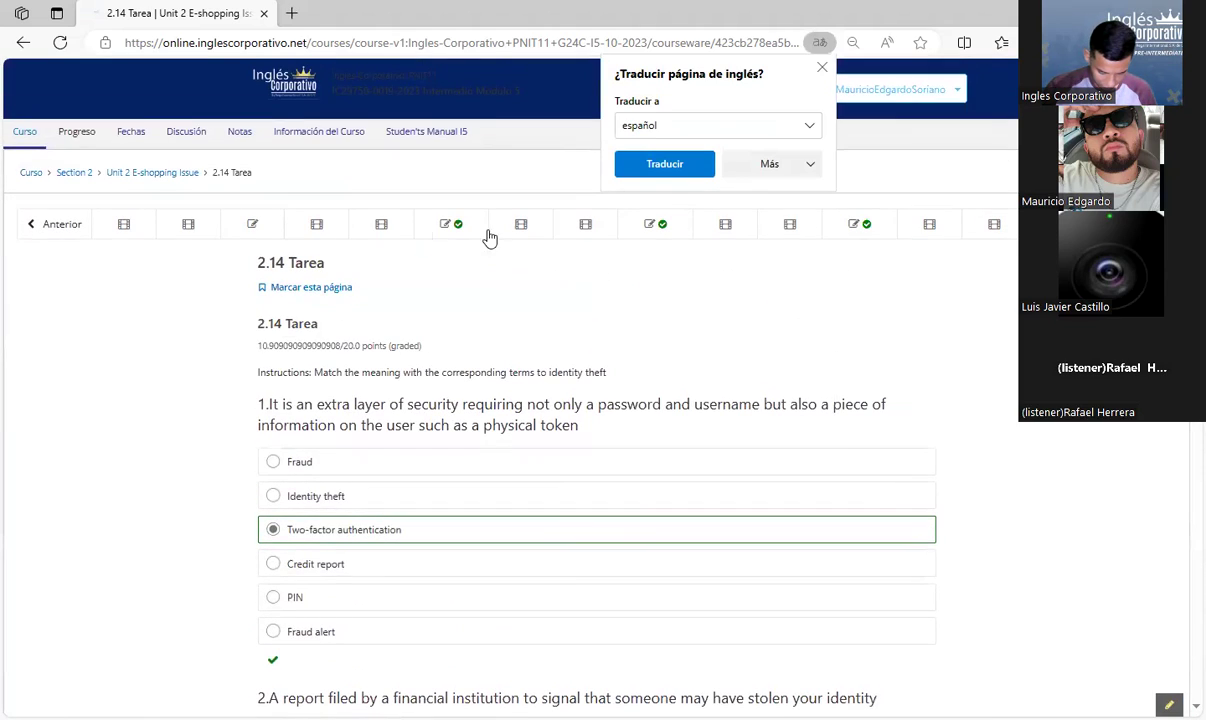
# Open the 2.11 Tarea on the 5 Ps of online shopping and look over its graded answers.
pyautogui.click(858, 238)
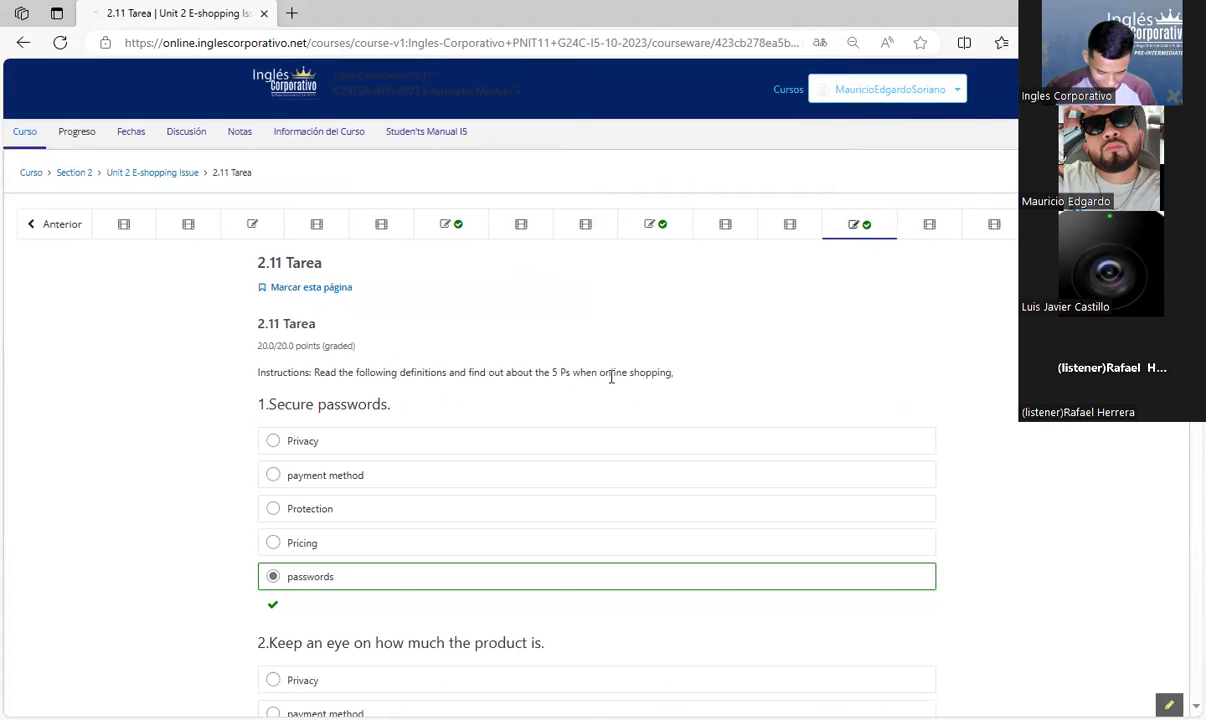
pyautogui.scroll(-12, 608, 397)
pyautogui.scroll(9, 605, 392)
pyautogui.scroll(4, 605, 392)
# Open the 2.8 Tarea and examine the grading of each definition matched to charges, fees and taxes.
pyautogui.click(657, 228)
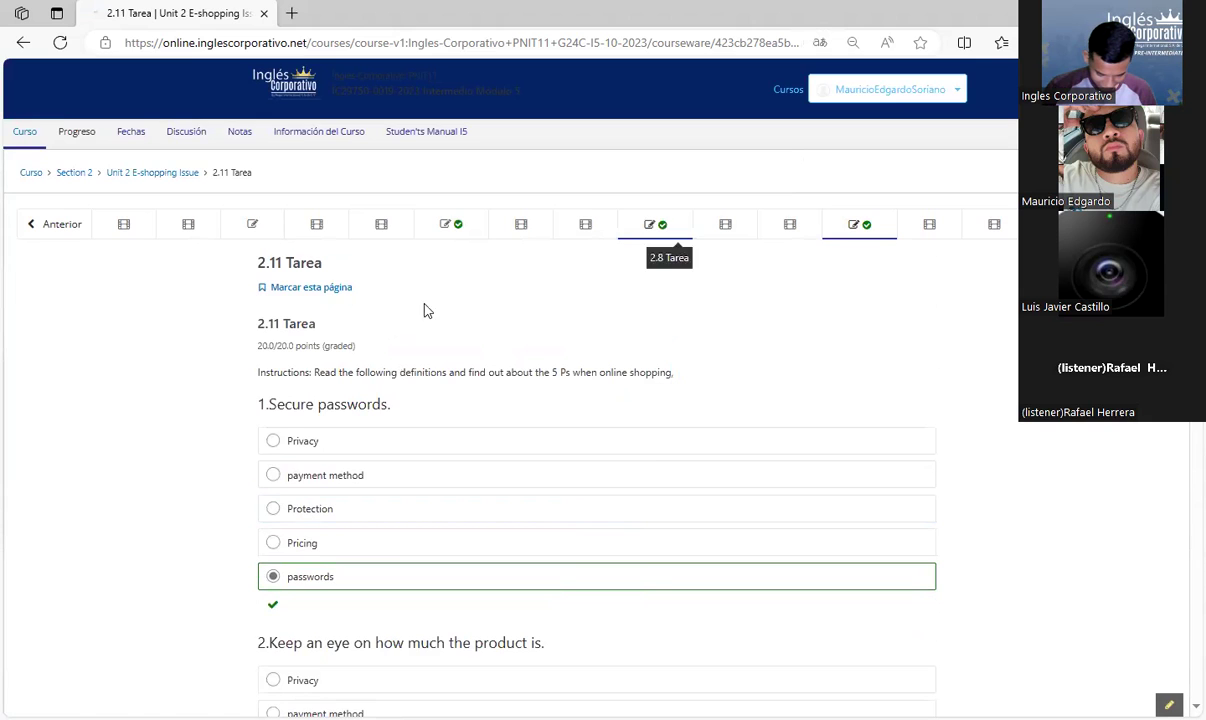
pyautogui.scroll(-7, 425, 439)
pyautogui.scroll(3, 436, 436)
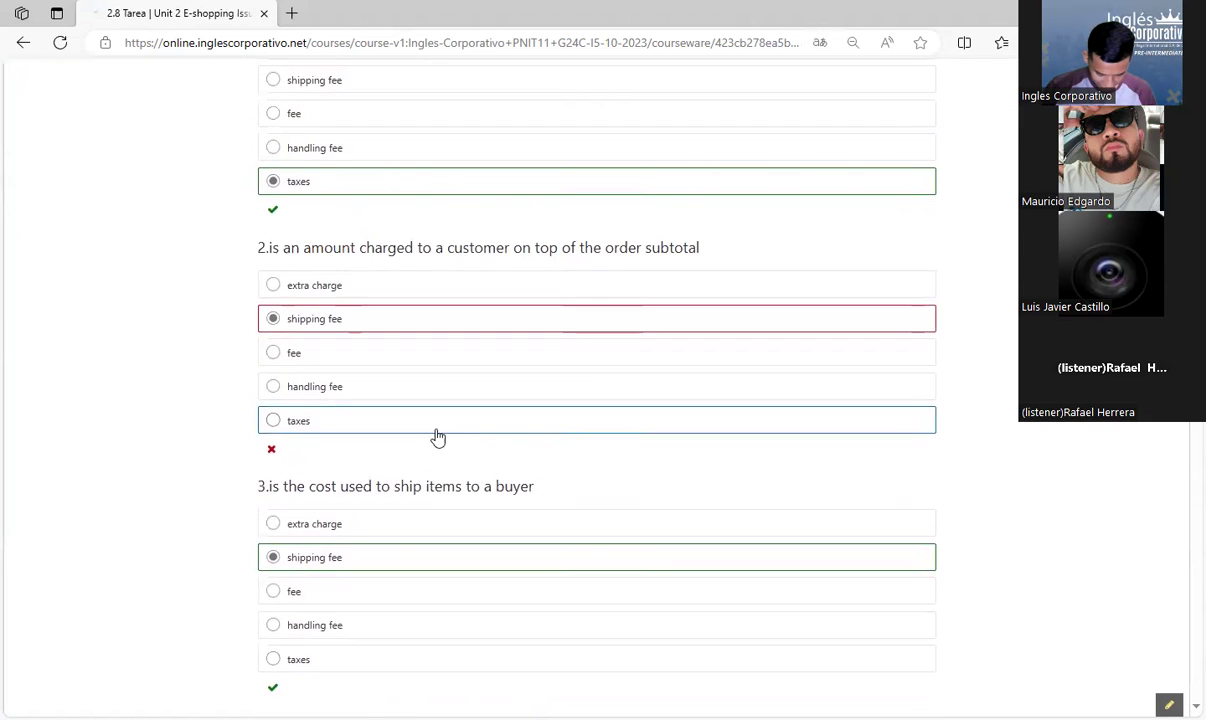
pyautogui.scroll(3, 603, 430)
pyautogui.scroll(-1, 603, 430)
pyautogui.scroll(2, 603, 430)
pyautogui.scroll(-7, 603, 430)
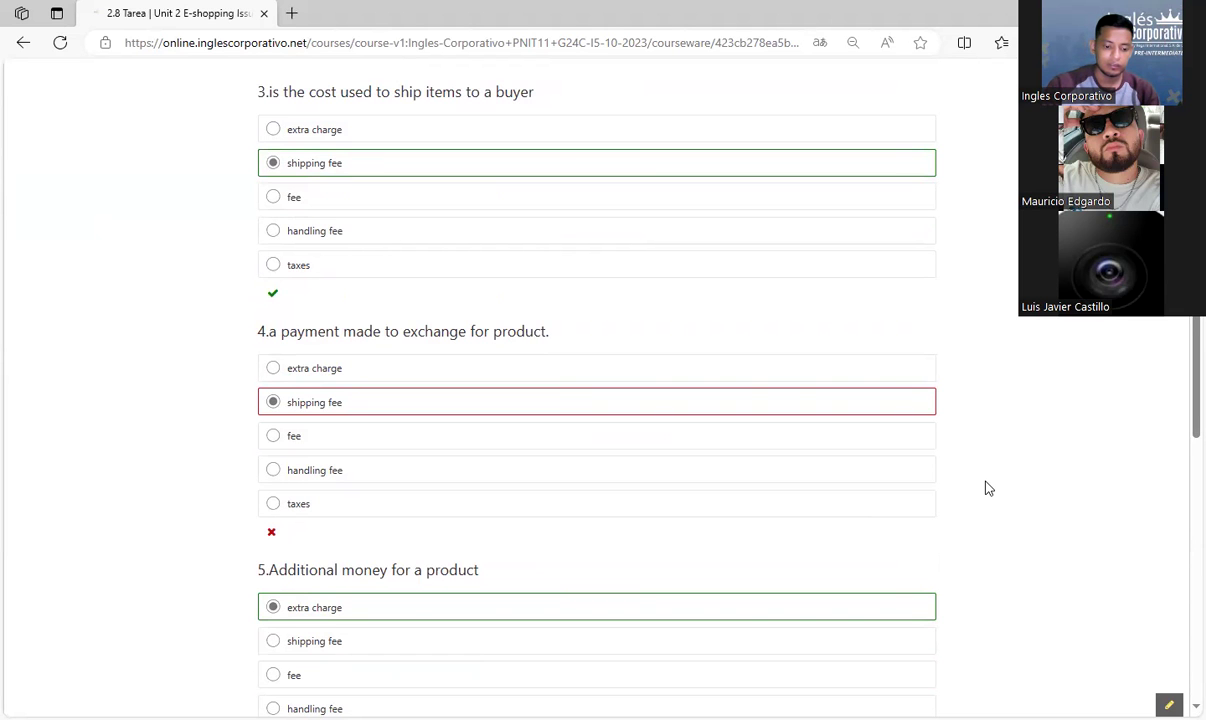
pyautogui.scroll(8, 658, 323)
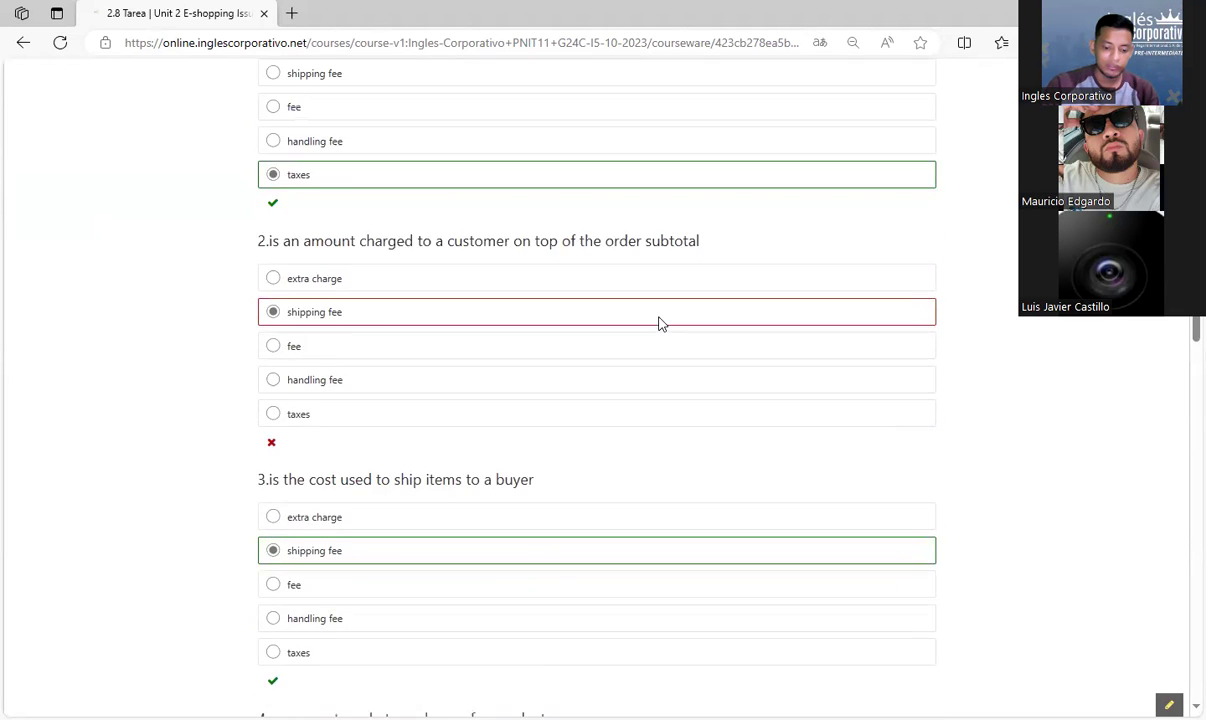
pyautogui.scroll(-15, 645, 343)
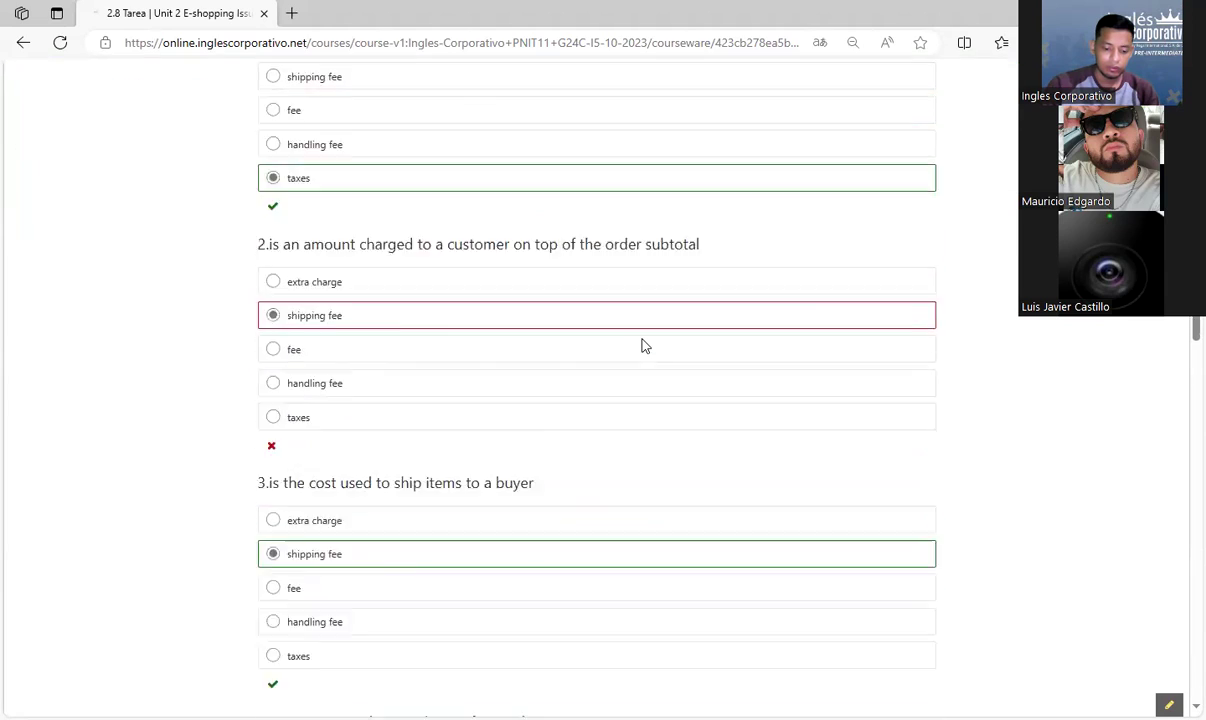
pyautogui.scroll(15, 643, 344)
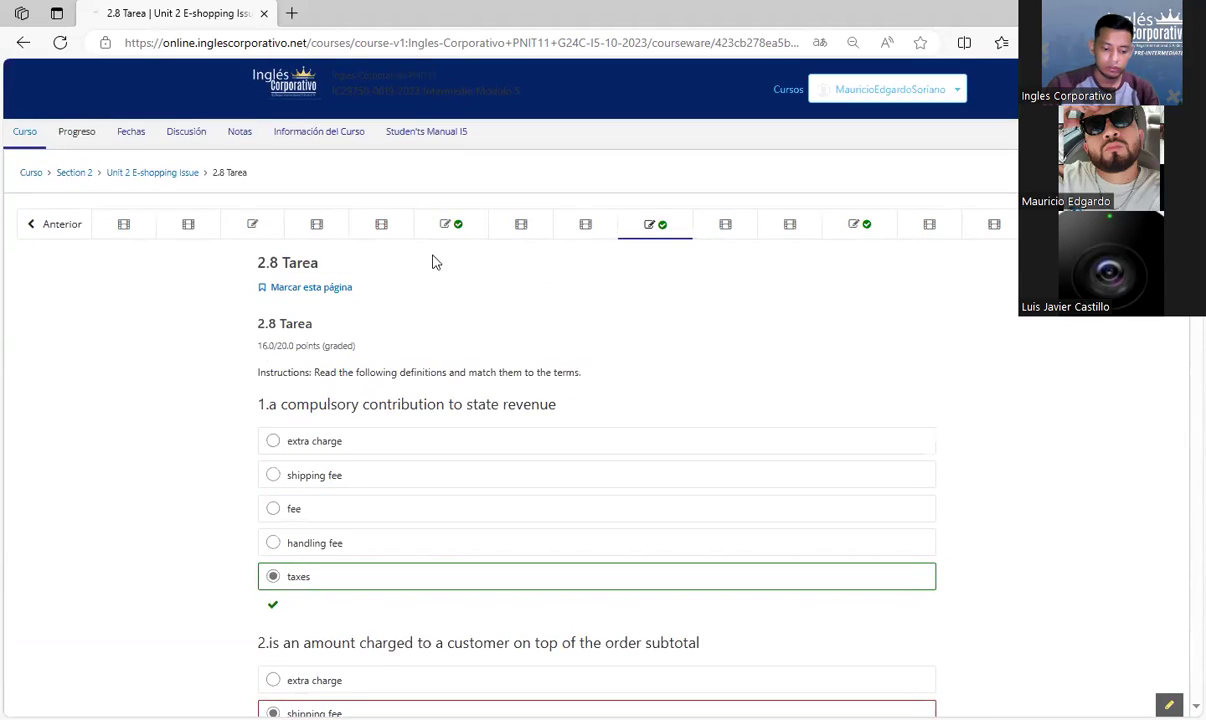
# Open the 2.5 Tarea and review its online shopping term matches and reported WH-question answers.
pyautogui.click(445, 226)
pyautogui.scroll(-6, 548, 391)
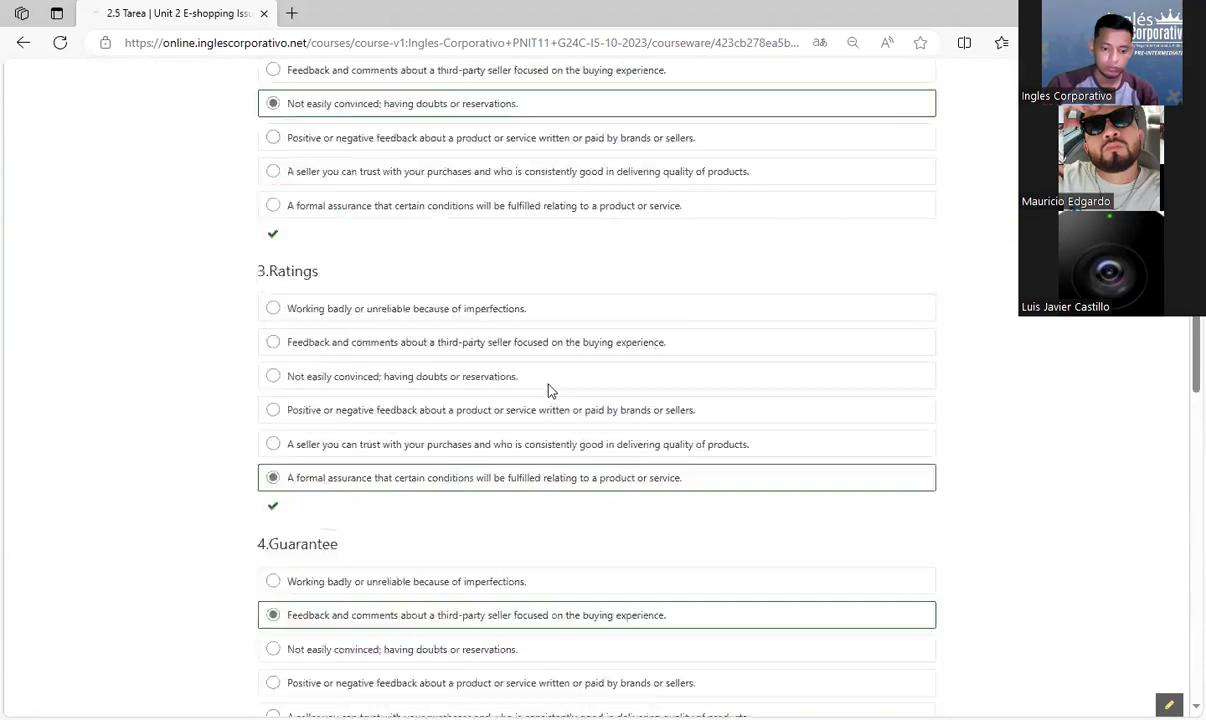
pyautogui.scroll(-12, 548, 391)
pyautogui.scroll(3, 548, 391)
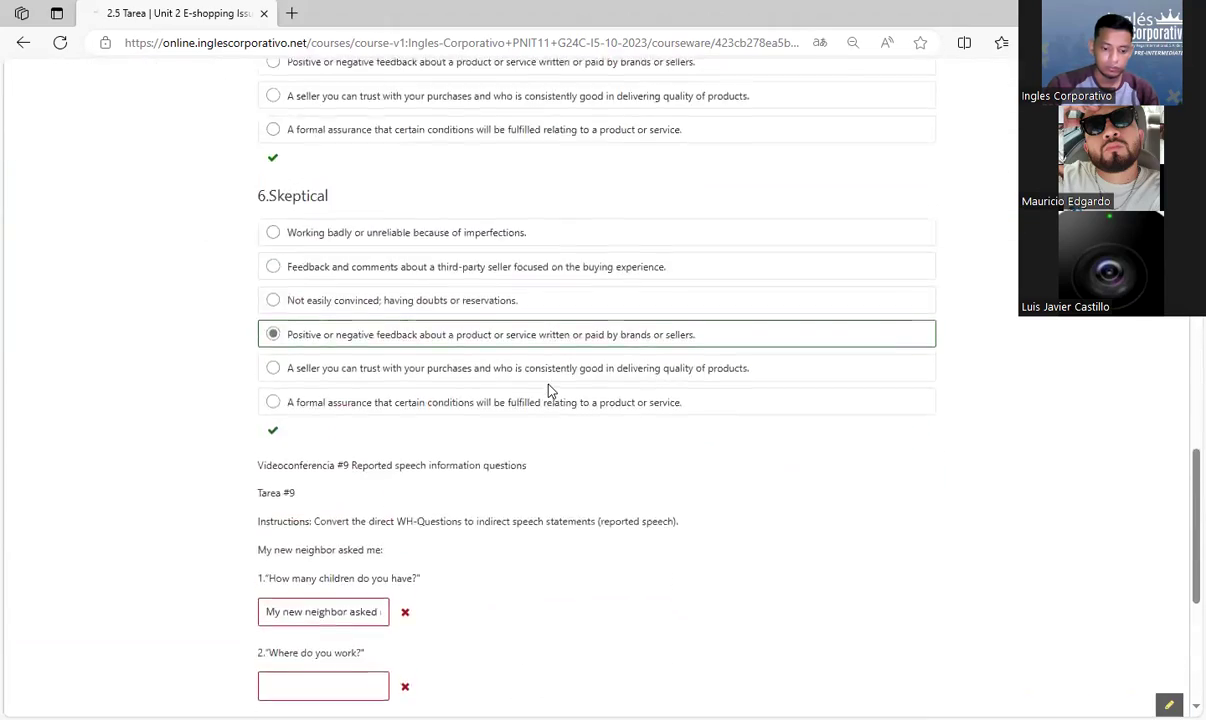
pyautogui.scroll(9, 548, 391)
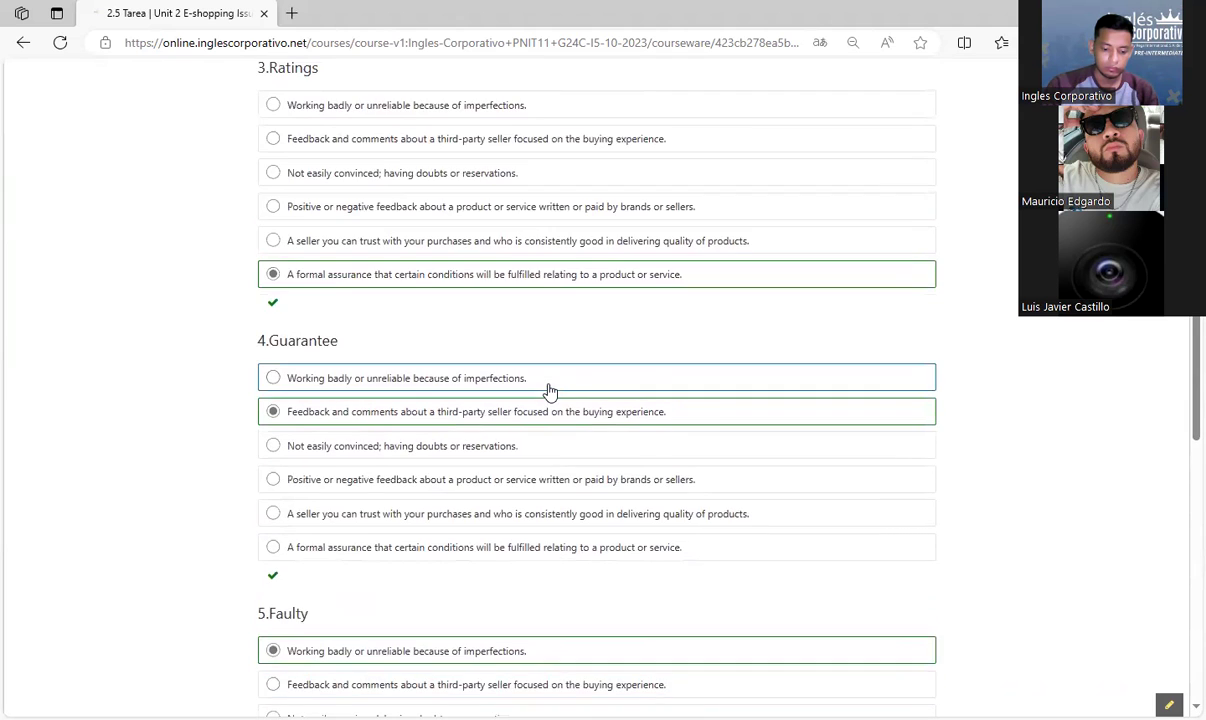
pyautogui.scroll(9, 548, 391)
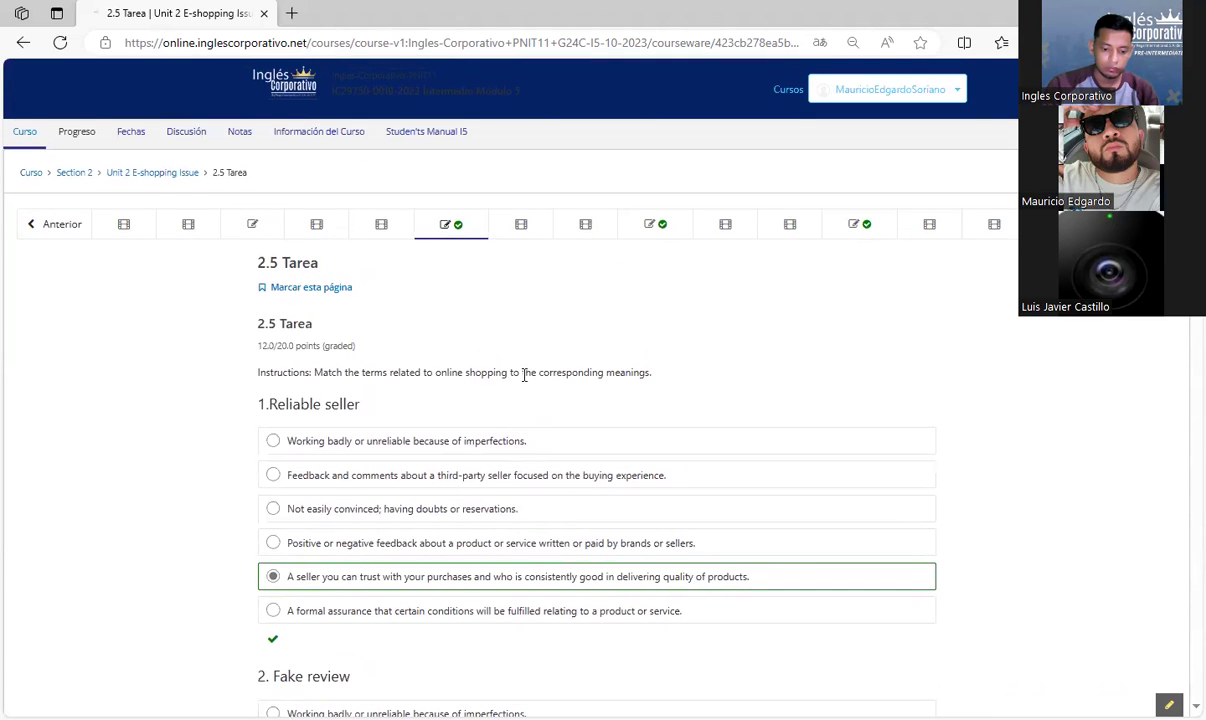
# Open the 2.2 Tarea and check its reported commands and Yes/No question answer fields.
pyautogui.click(251, 230)
pyautogui.scroll(-7, 480, 356)
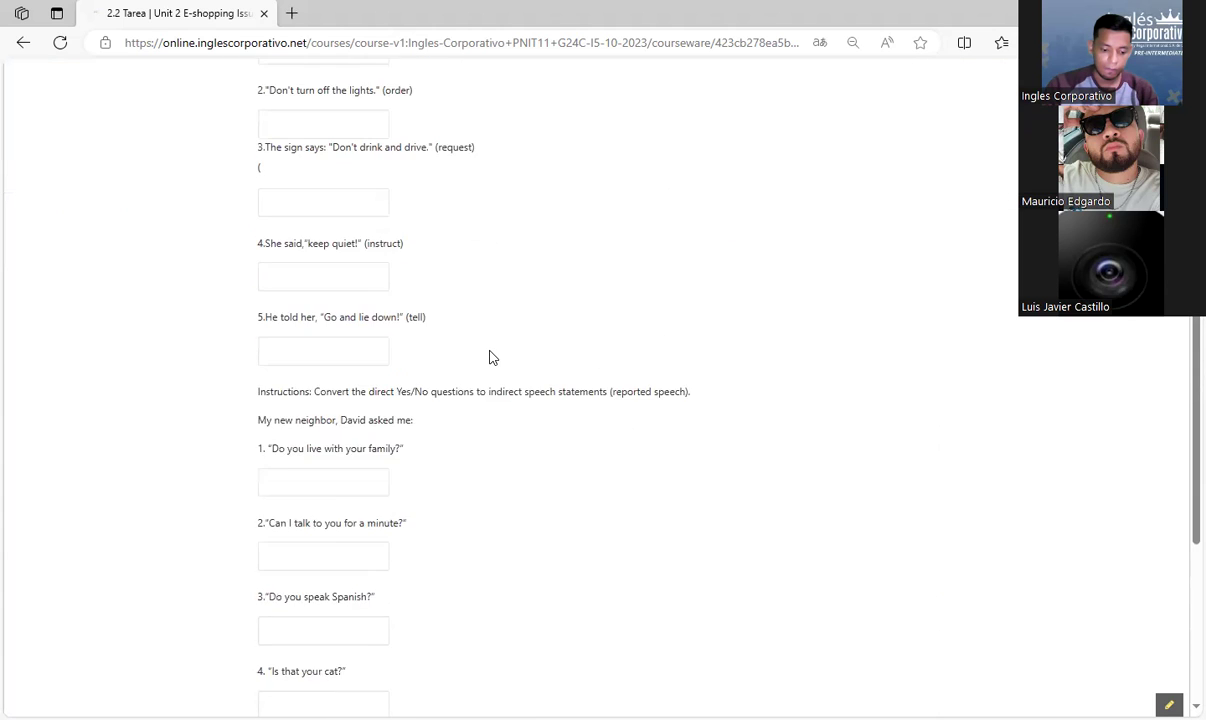
pyautogui.scroll(6, 493, 356)
pyautogui.scroll(2, 493, 357)
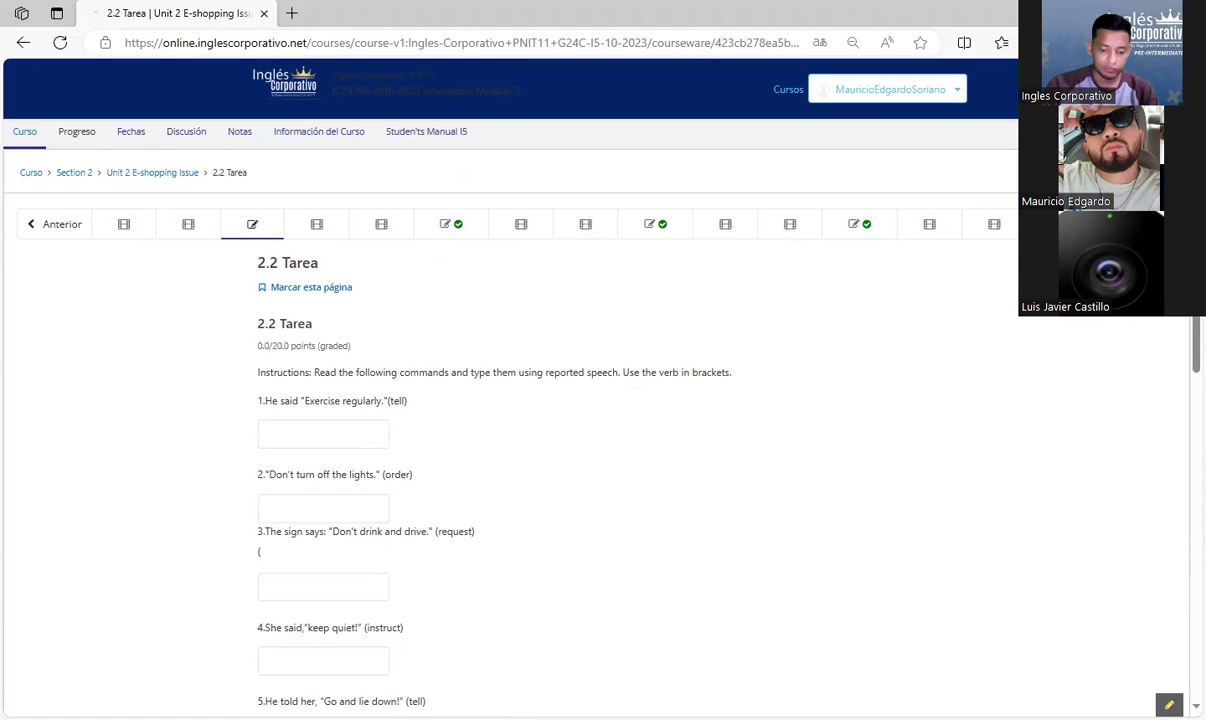
# Return to the 2.14 Tarea and examine its identity theft matches and reported speech answers.
pyautogui.scroll(-5, 1055, 357)
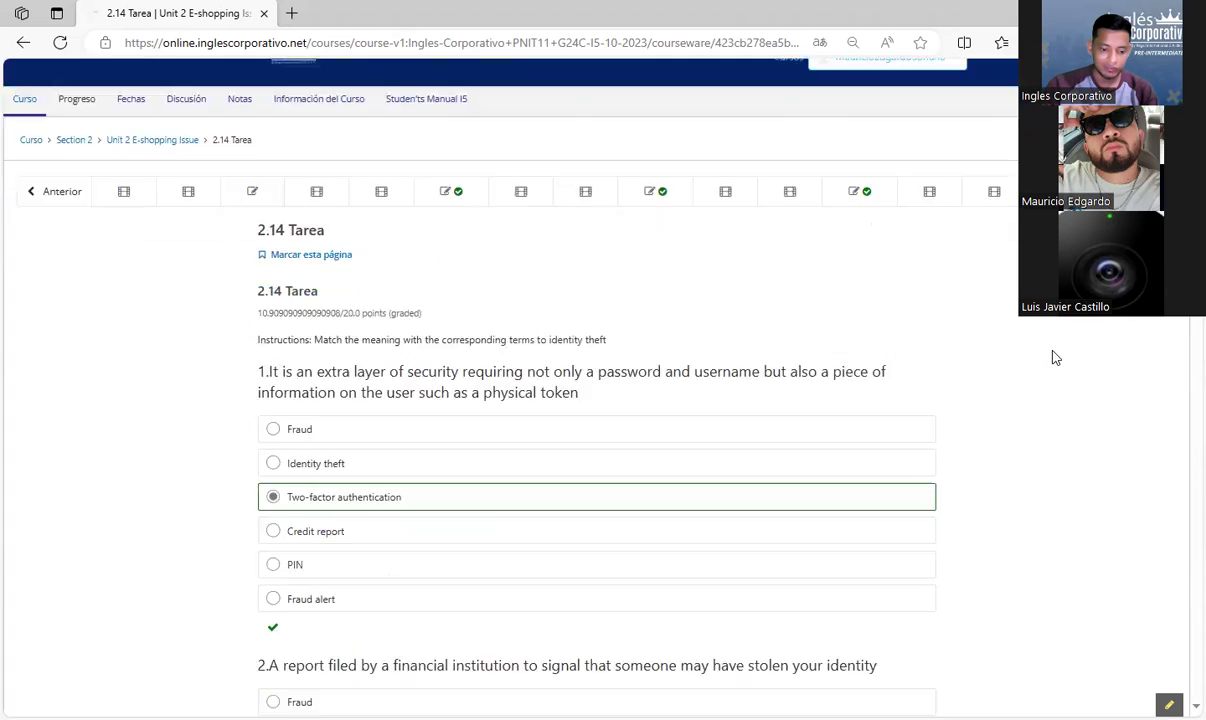
pyautogui.scroll(-15, 1055, 357)
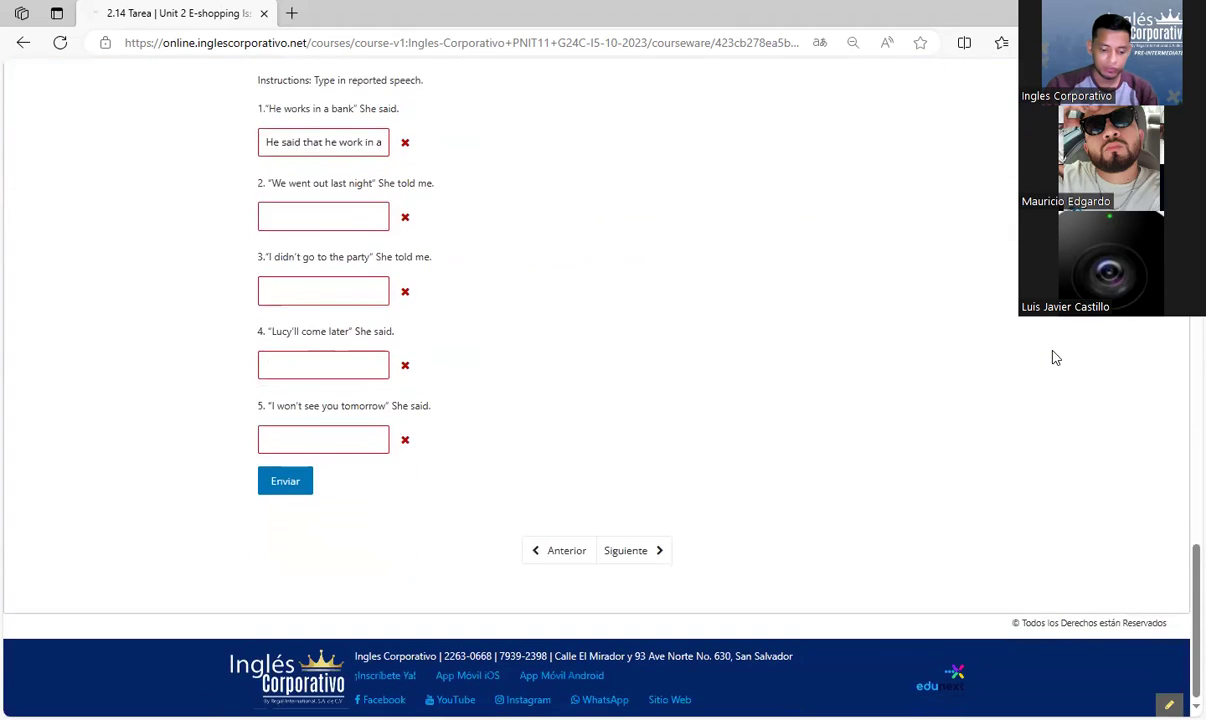
pyautogui.scroll(20, 1055, 357)
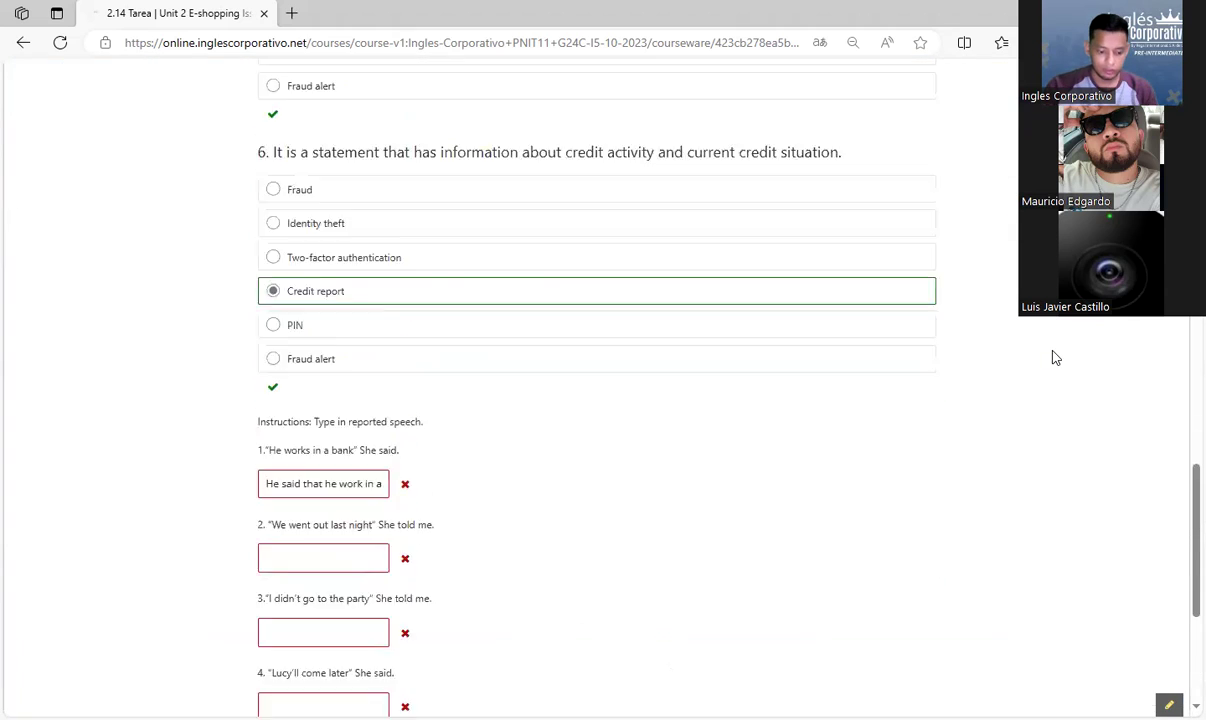
pyautogui.scroll(4, 1055, 357)
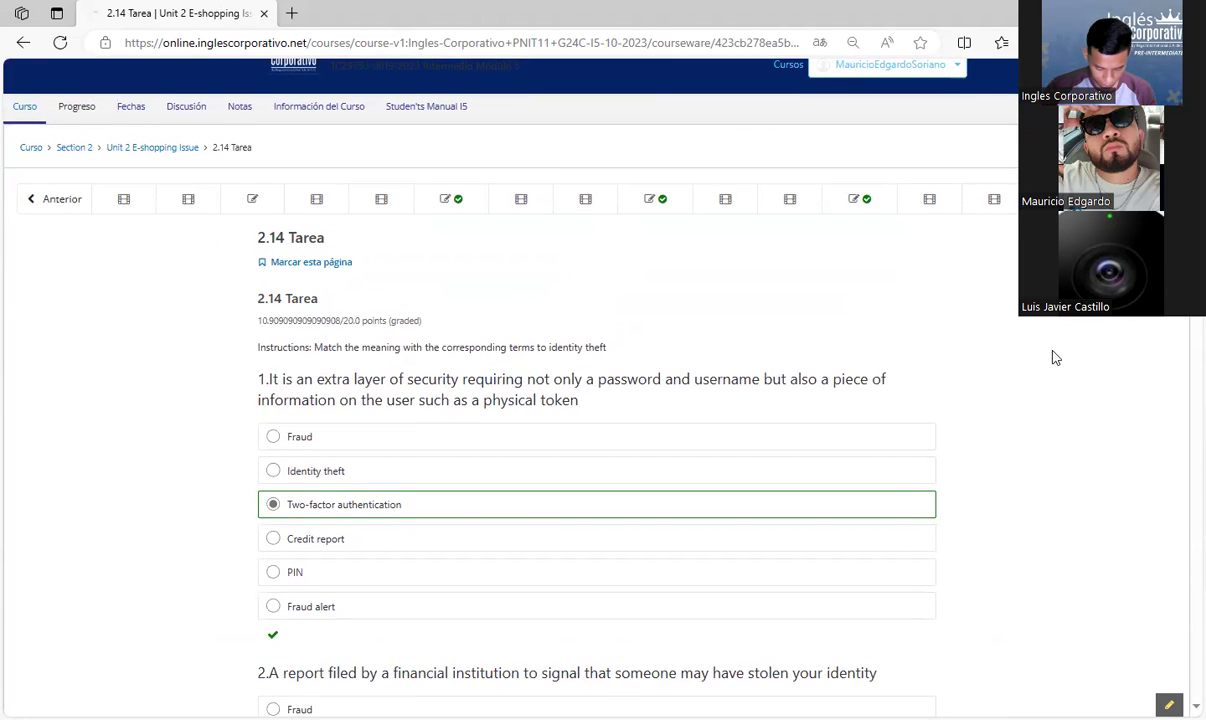
pyautogui.scroll(-12, 1055, 357)
pyautogui.scroll(-3, 1055, 357)
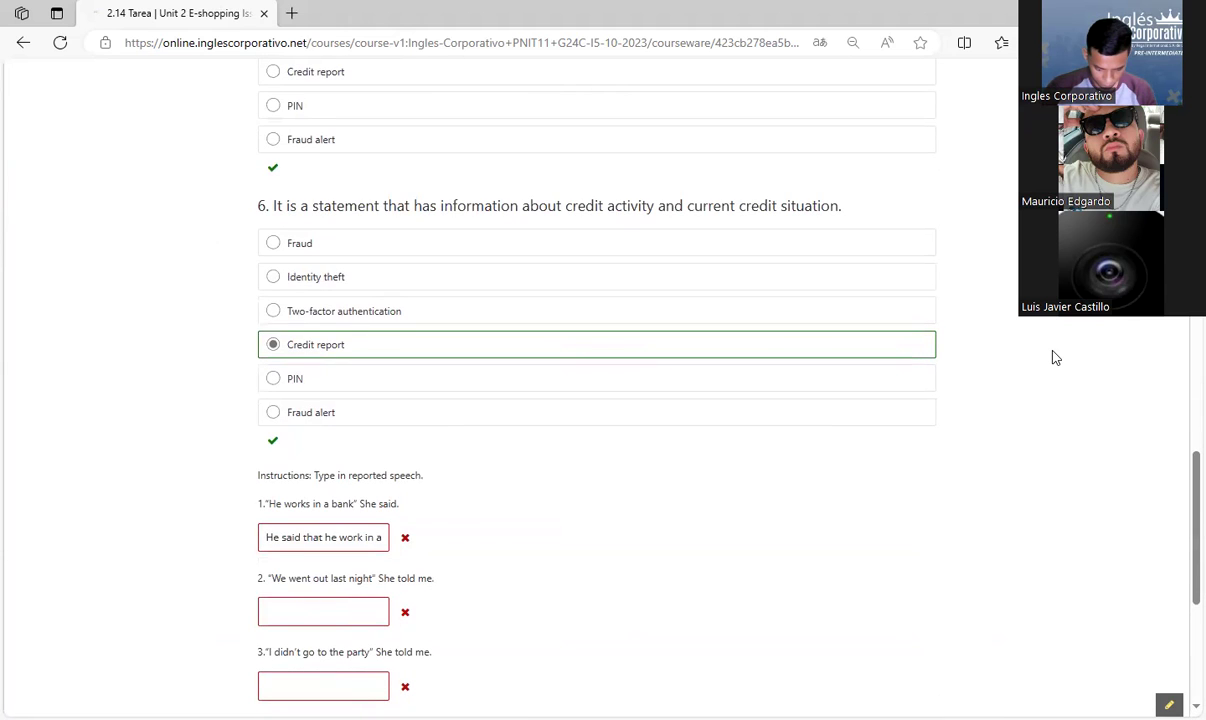
pyautogui.scroll(-4, 1055, 357)
pyautogui.scroll(3, 1055, 357)
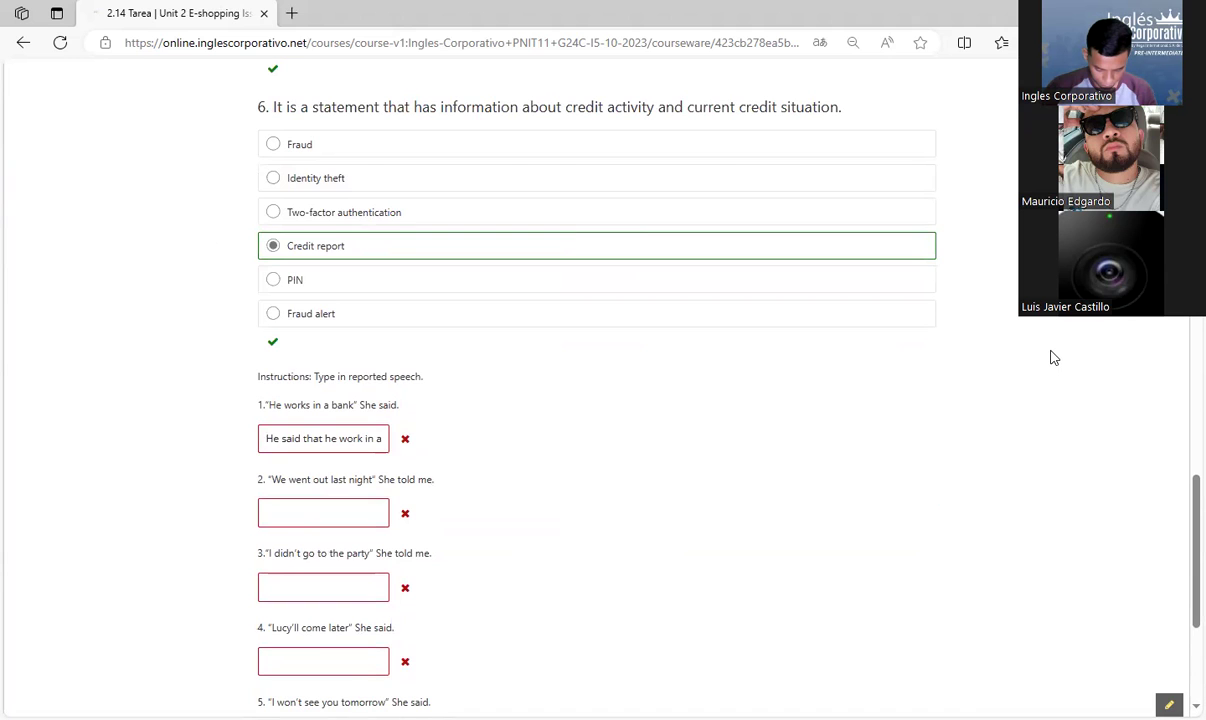
pyautogui.scroll(15, 1055, 357)
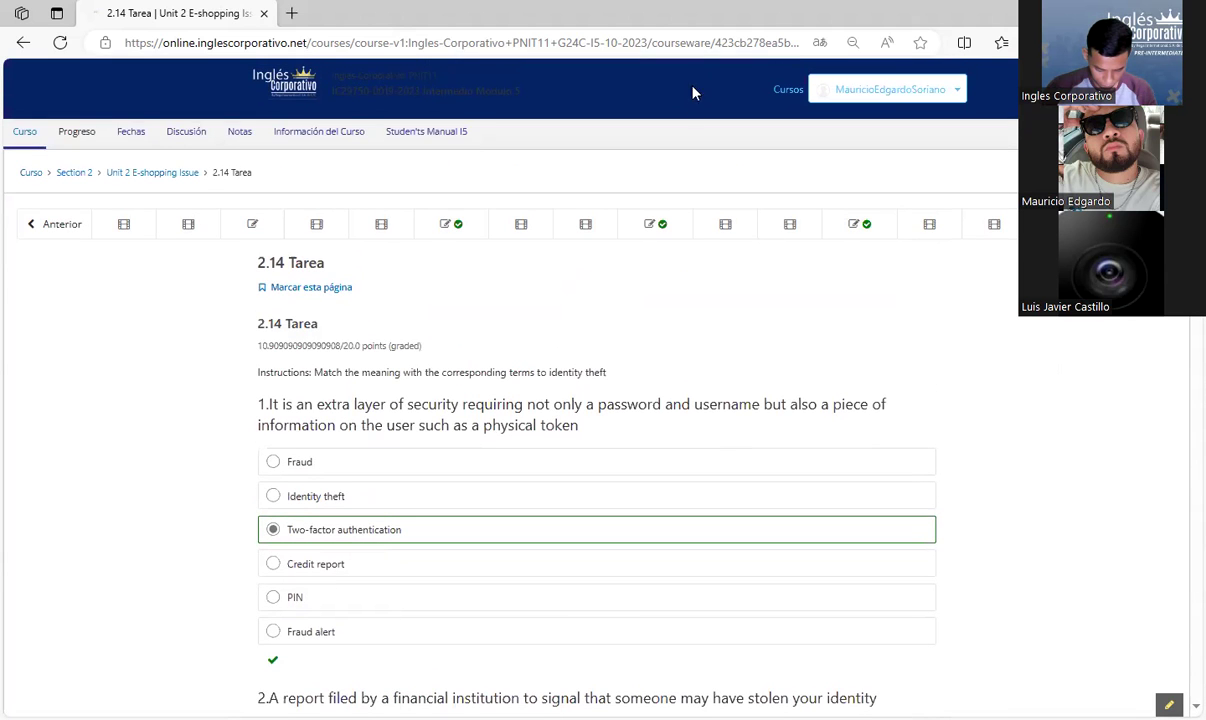